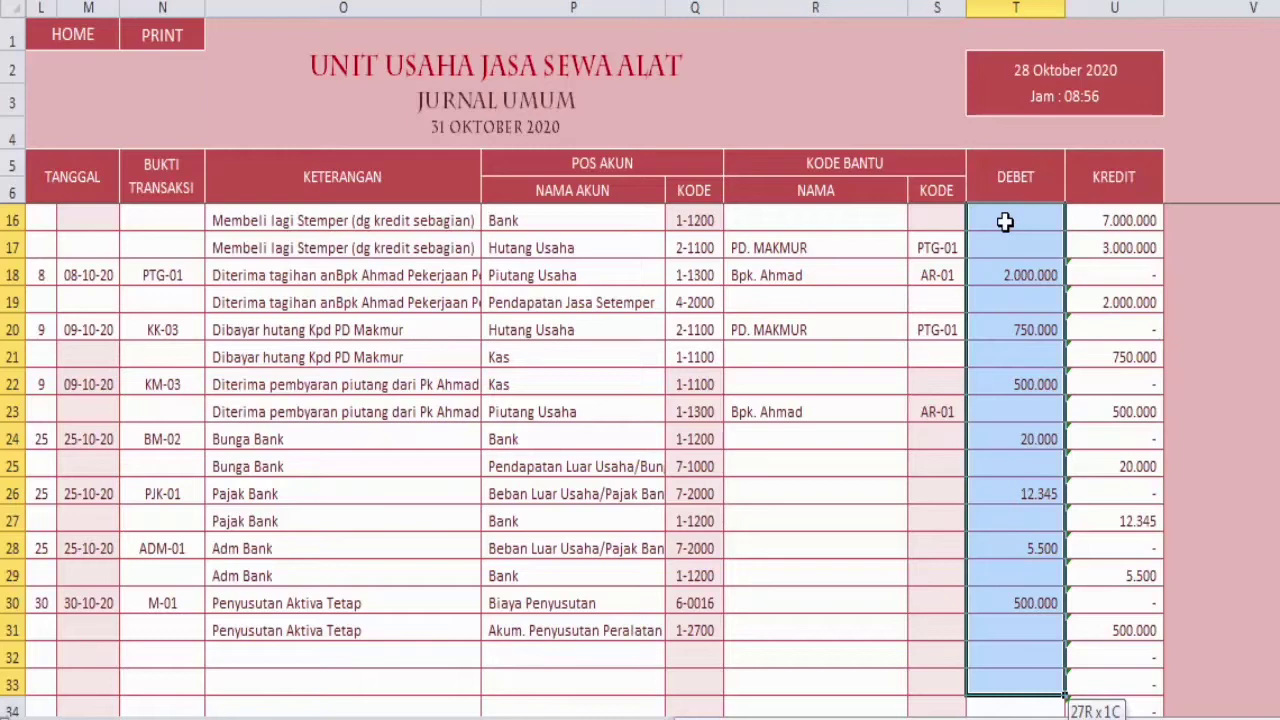
Clear the DEBET amounts and the KODE BANTU names from rows 7 to 33 of the October general journal
left_click_drag(1004, 221, 1004, 221)
key("Delete")
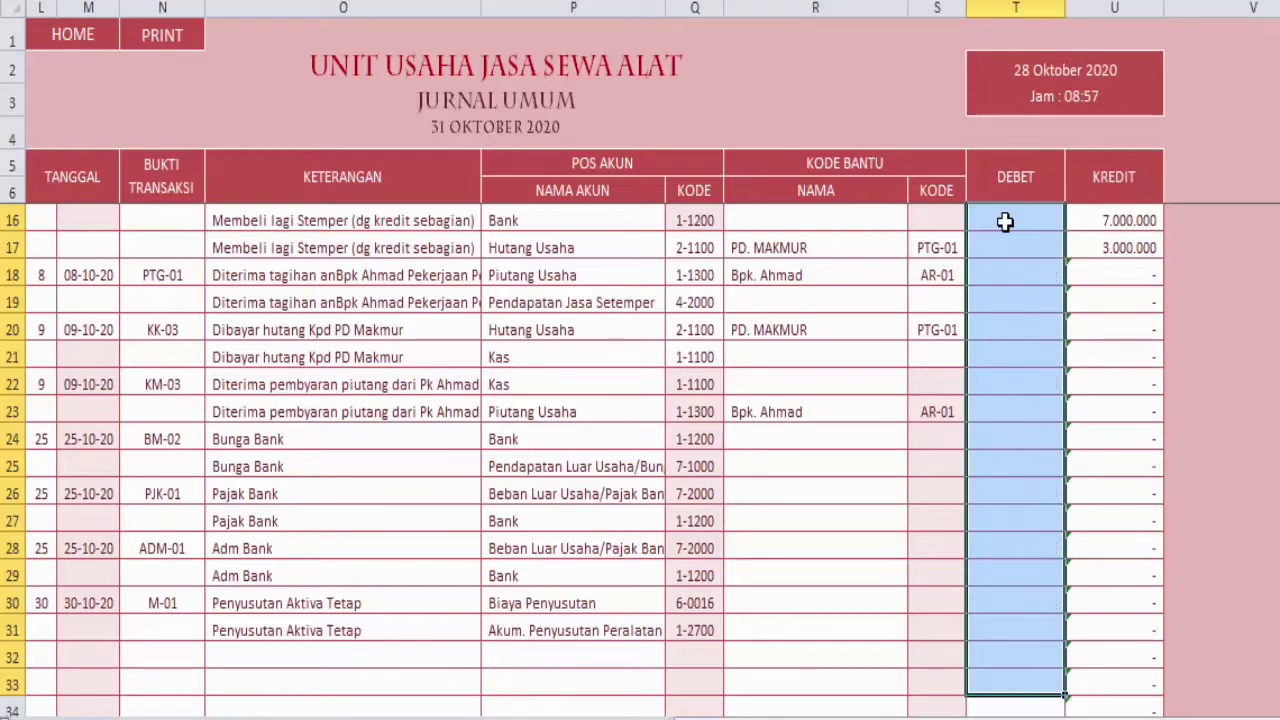
key("Left")
key("Left")
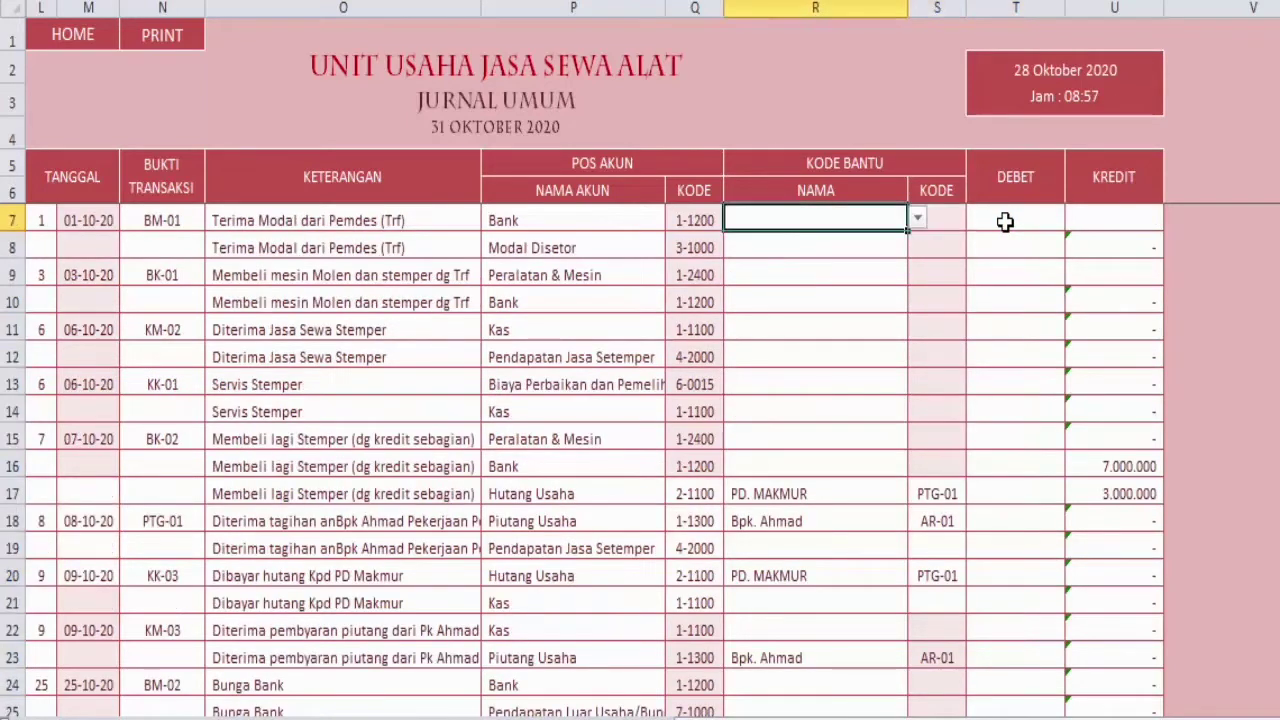
key("shift+Down")
key("shift+Down")
key("shift+Down")
key("shift+Down")
key("shift+Down")
key("shift+Down")
key("shift+Down")
key("shift+Down")
key("shift+Down")
key("shift+Down")
key("shift+Down")
key("shift+Down")
key("shift+Down")
key("shift+Down")
key("shift+Down")
key("shift+Down")
key("shift+Down")
key("shift+Down")
key("shift+Down")
key("shift+Down")
key("shift+Down")
key("shift+Down")
key("shift+Down")
key("shift+Down")
key("shift+Down")
key("shift+Down")
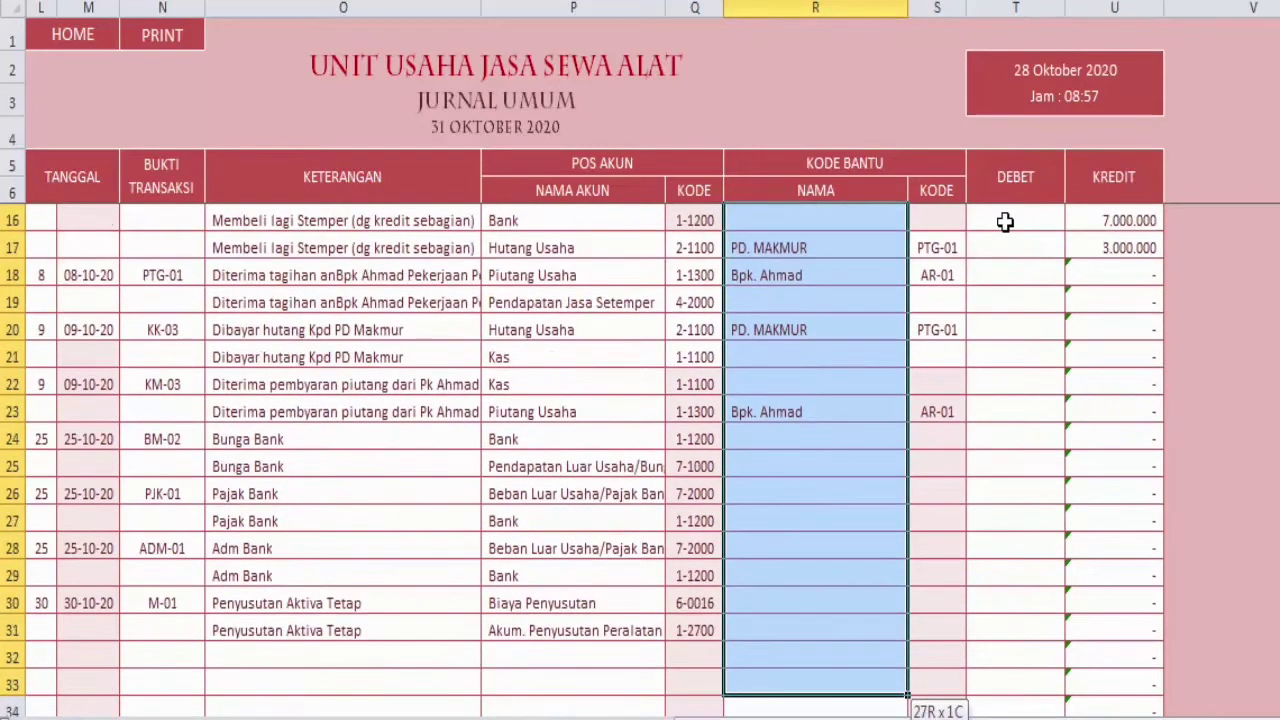
key("Delete")
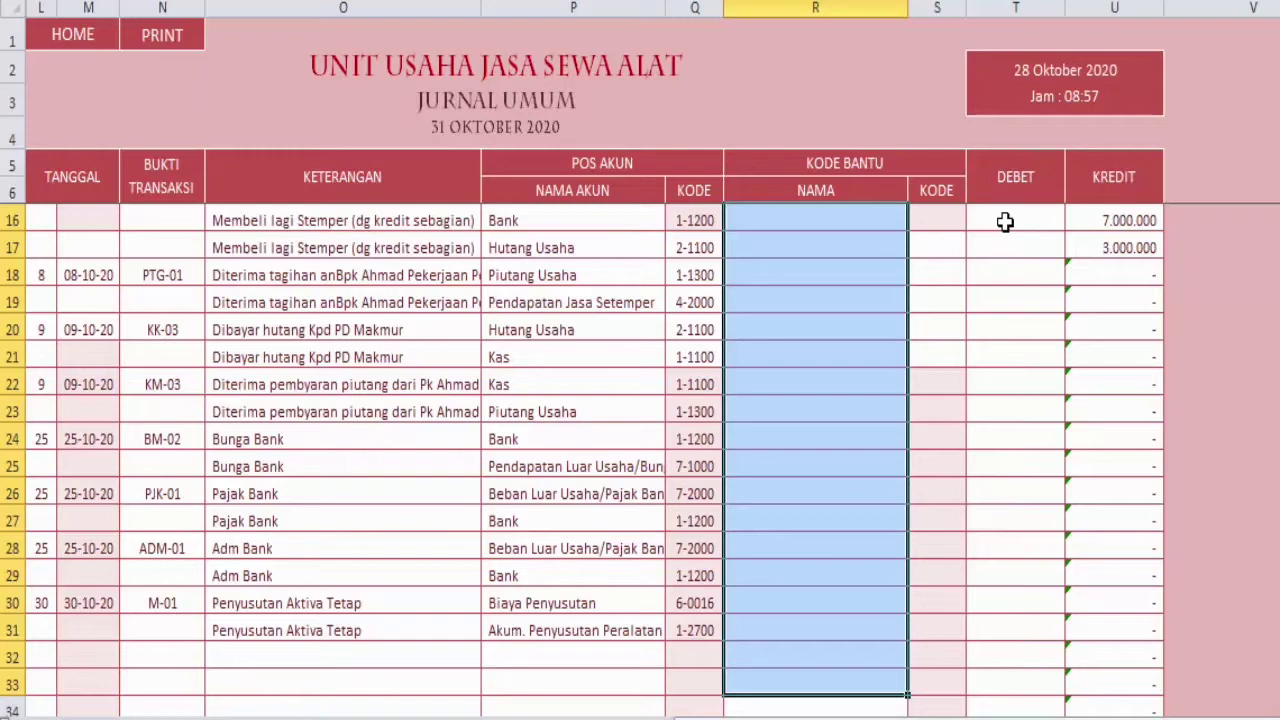
Clear the two KREDIT amounts in rows 16 and 17 of the journal
key("Up")
key("Down")
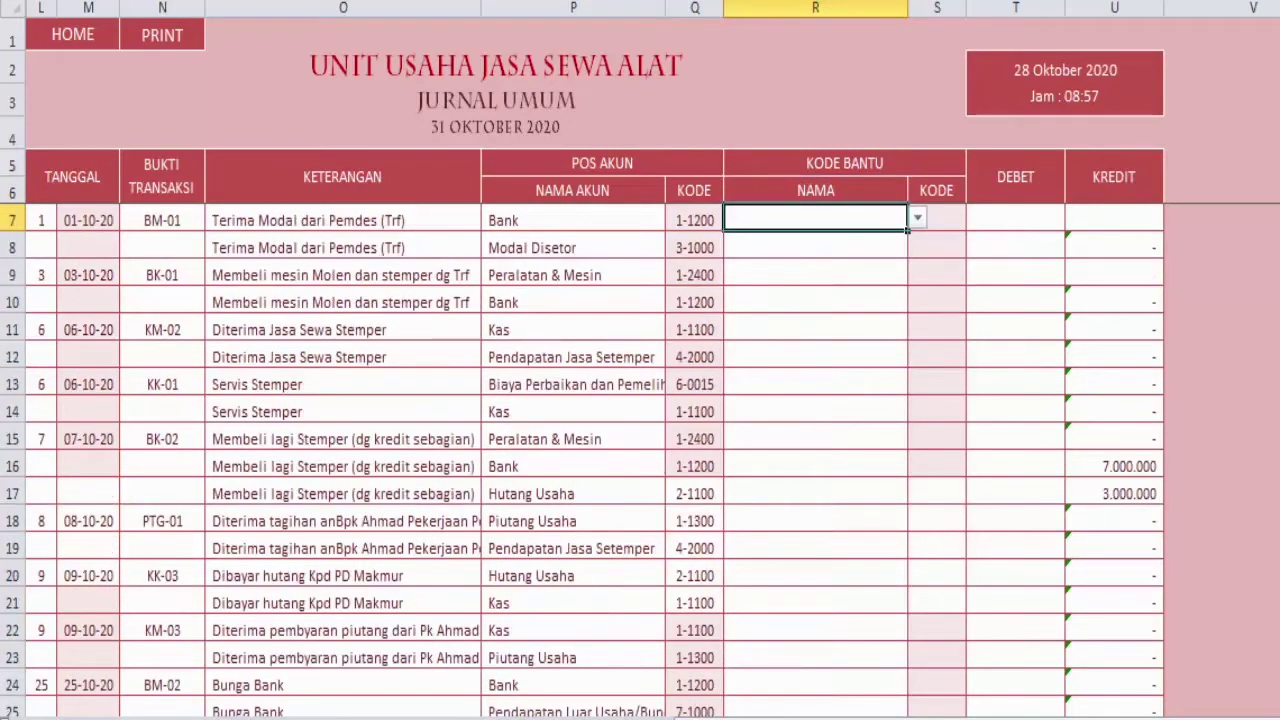
left_click(1114, 463)
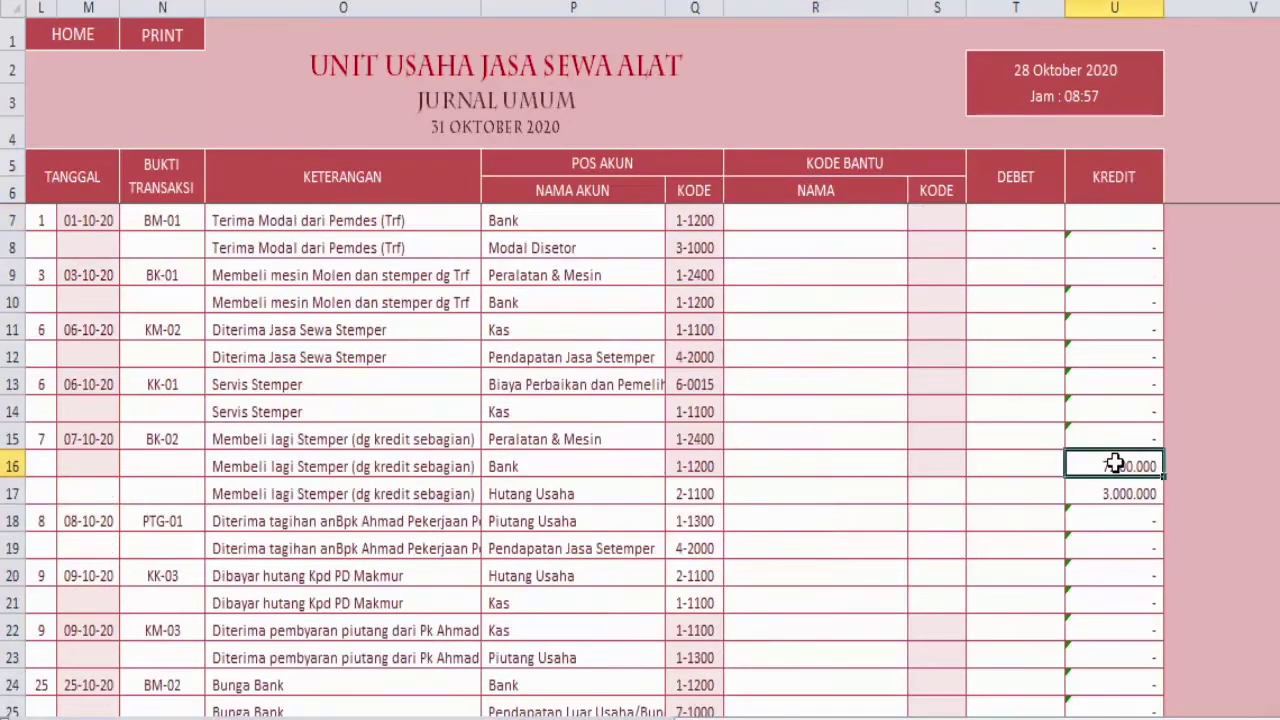
key("shift+Down")
key("Delete")
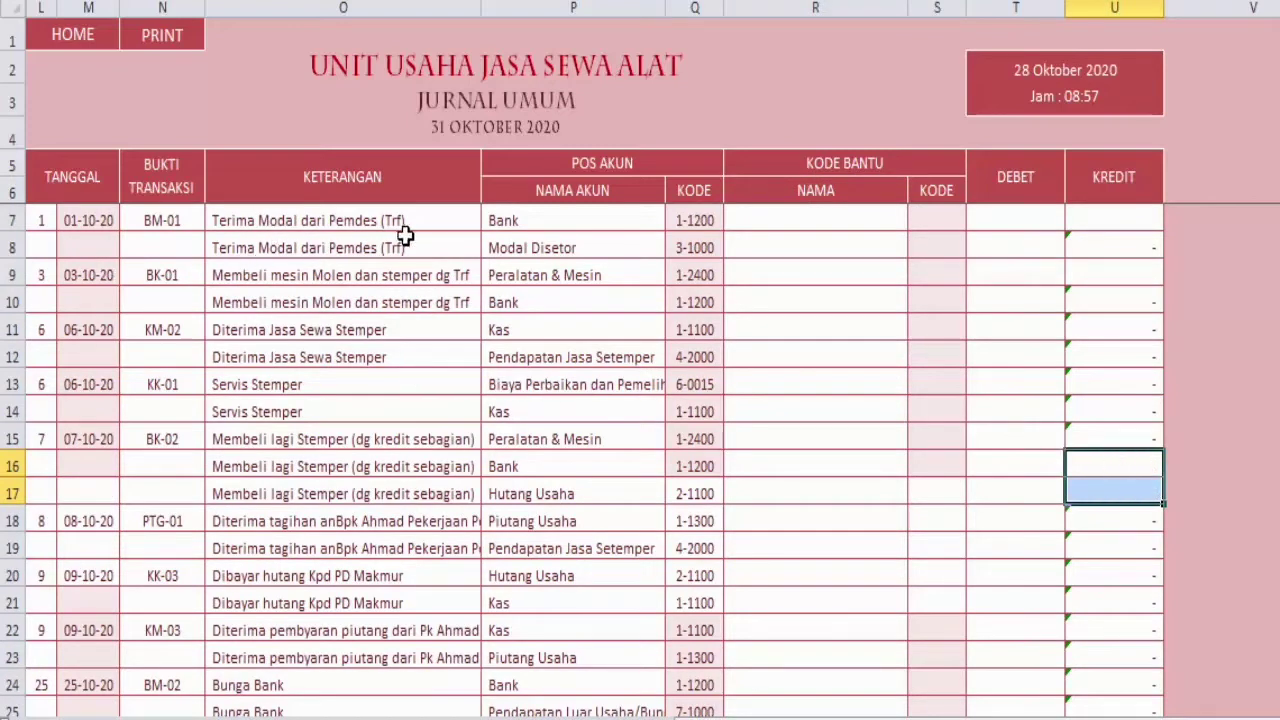
Clear the BUKTI TRANSAKSI, KETERANGAN and NAMA AKUN entries in the journal from row 7 to row 40
left_click(152, 223)
key("shift+Right")
key("shift+Right")
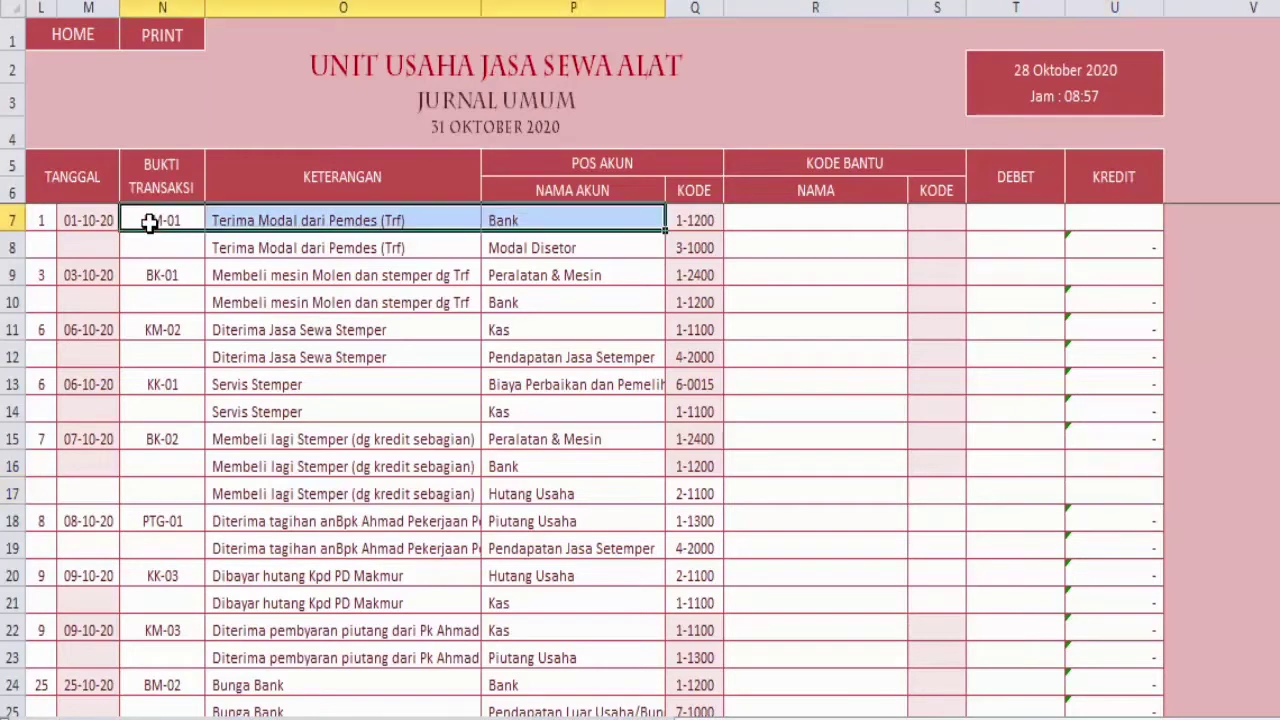
key("shift+Down")
key("shift+Down")
key("shift+Down")
key("shift+Down")
key("shift+Down")
key("shift+Down")
key("shift+Down")
key("shift+Down")
key("shift+Down")
key("shift+Down")
key("shift+Down")
key("shift+Down")
key("shift+Down")
key("shift+Down")
key("shift+Down")
key("shift+Down")
key("shift+Down")
key("shift+Down")
key("shift+Down")
key("shift+Down")
key("shift+Down")
key("shift+Down")
key("shift+Down")
key("shift+Down")
key("shift+Down")
key("shift+Down")
key("shift+Down")
key("shift+Down")
key("shift+Down")
key("shift+Down")
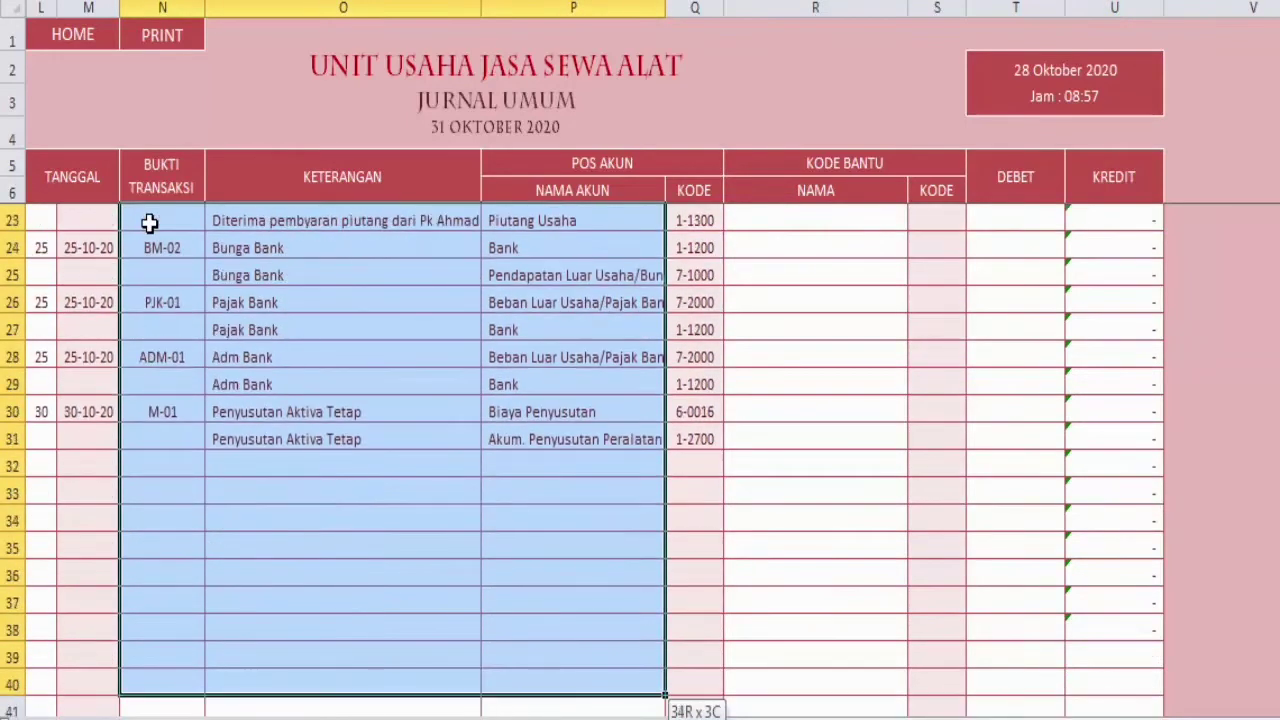
key("Delete")
Clear the day numbers in the first TANGGAL column of the journal from row 7 to row 38
key("ctrl+Home")
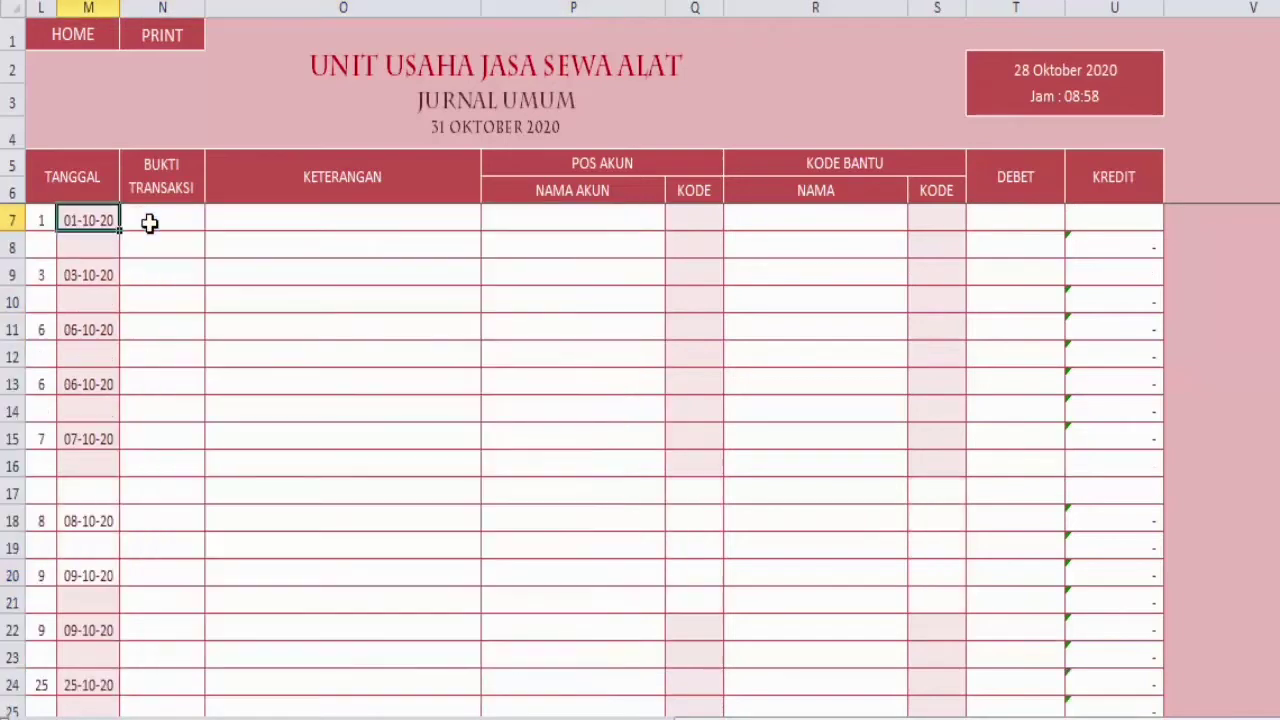
key("shift+Down")
key("shift+Down")
key("shift+Down")
key("shift+Down")
key("shift+Down")
key("shift+Down")
key("shift+Down")
key("shift+Down")
key("shift+Down")
key("shift+Down")
key("shift+Down")
key("shift+Down")
key("shift+Down")
key("shift+Down")
key("shift+Down")
key("shift+Down")
key("shift+Down")
key("shift+Down")
key("shift+Down")
key("shift+Down")
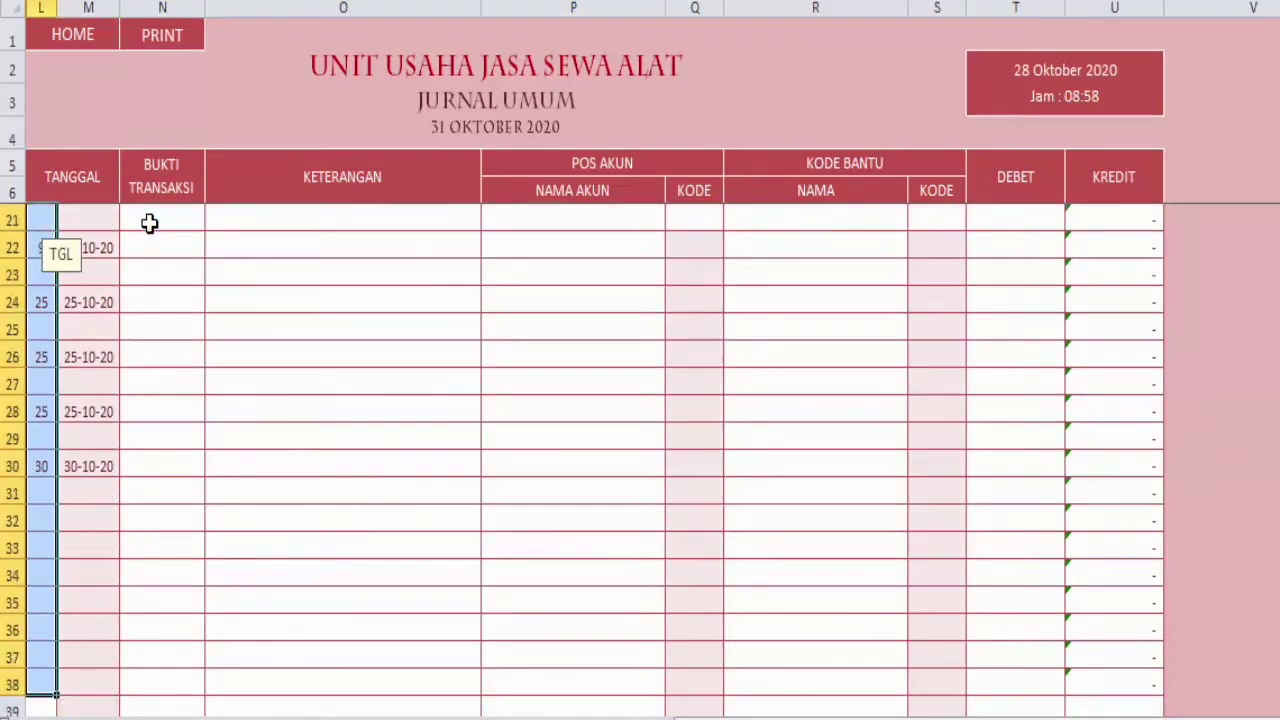
key("Delete")
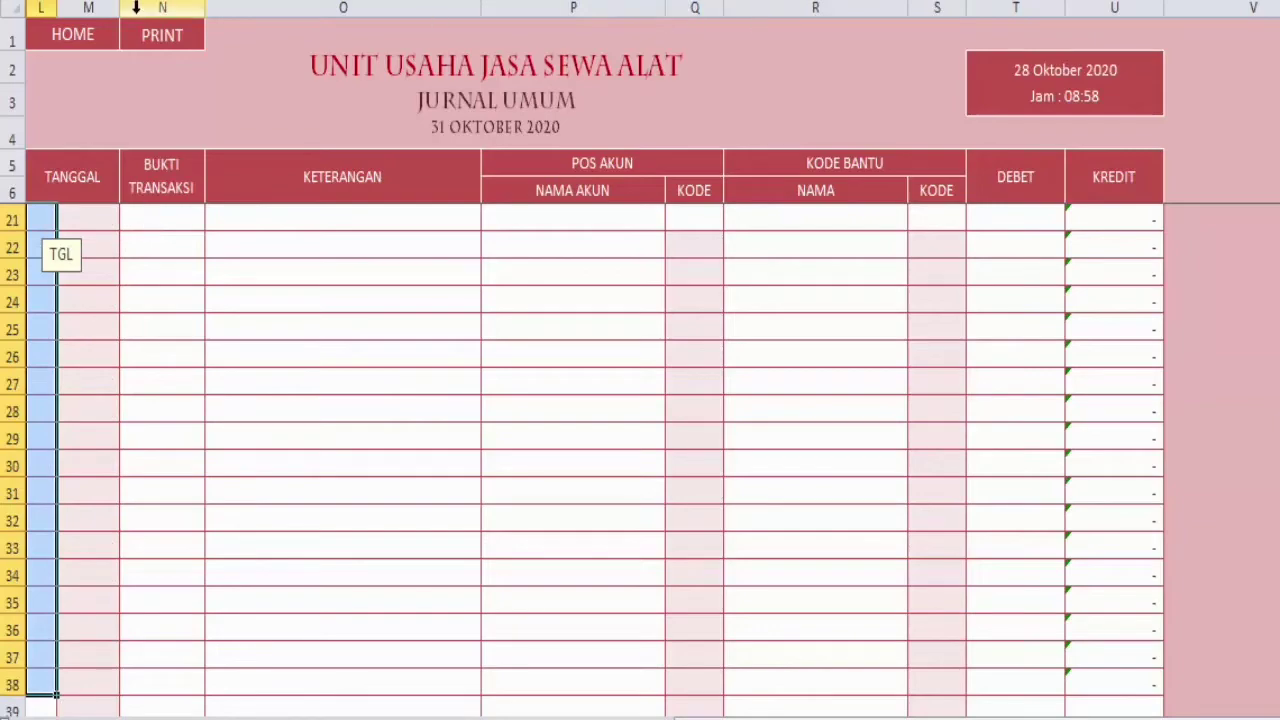
Check the NERACA (Staffel) report through the home menu and return to that menu
left_click(87, 44)
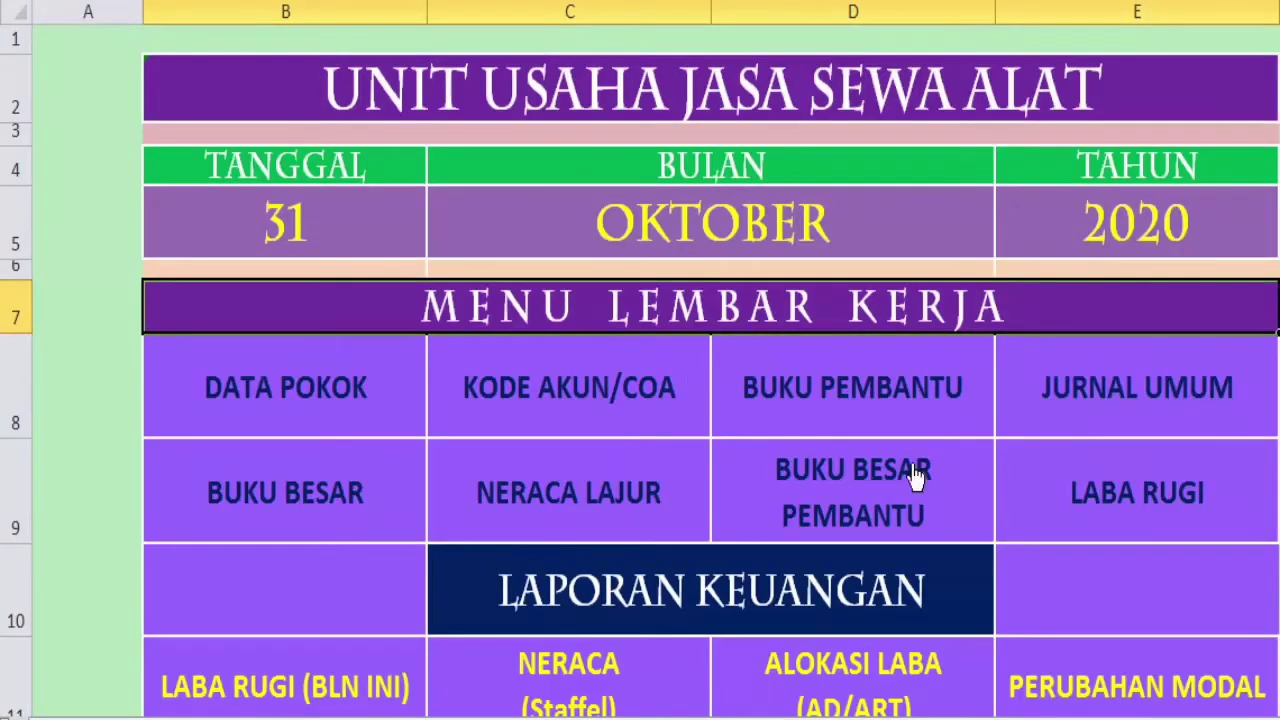
left_click(630, 702)
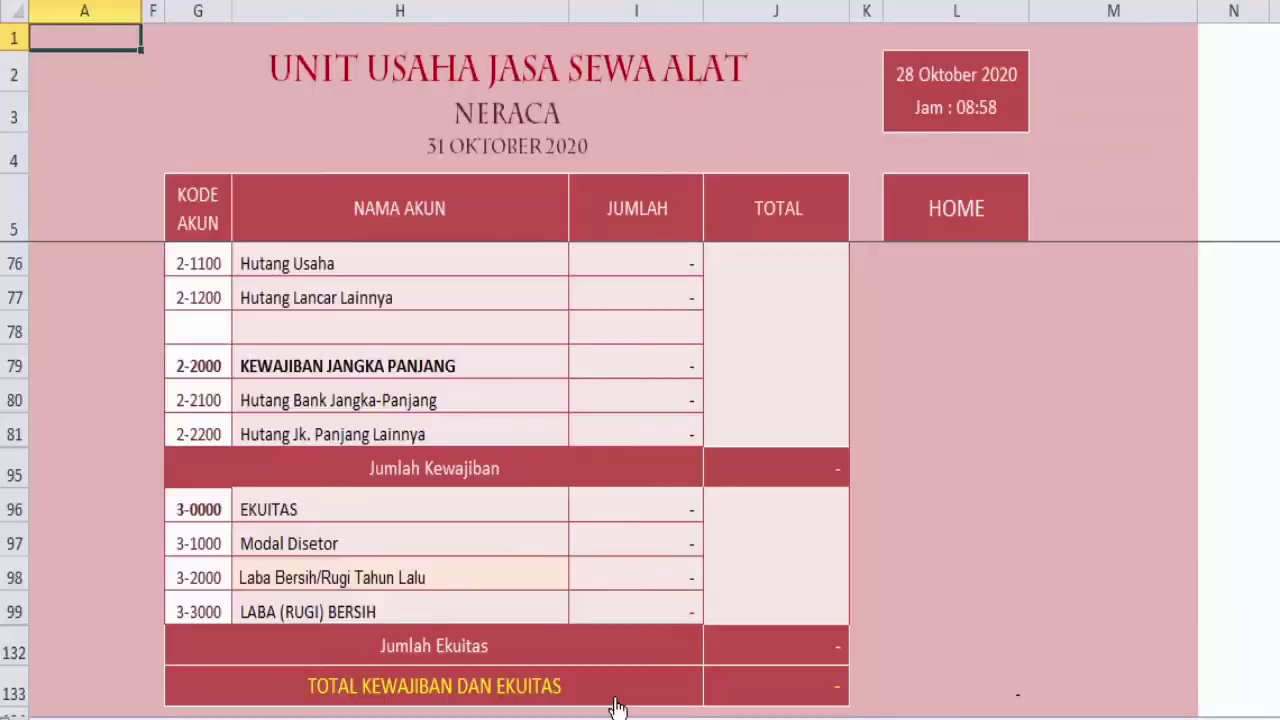
left_click(978, 208)
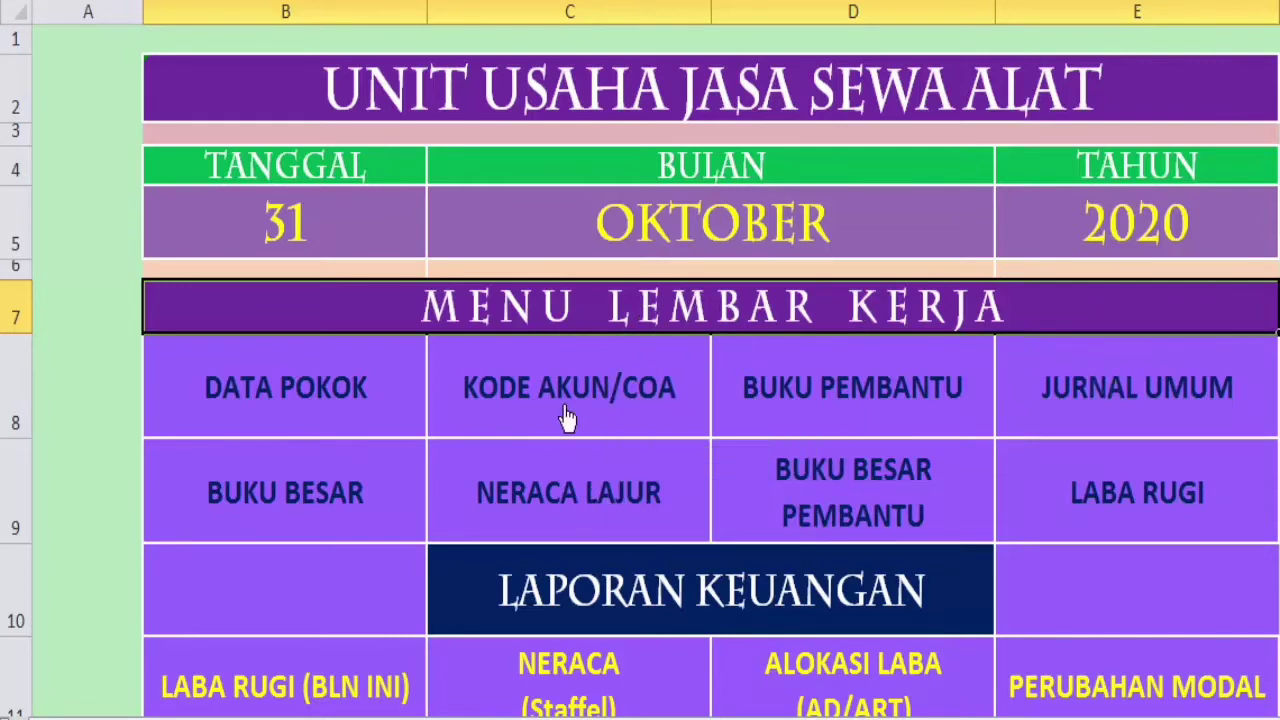
Open the KODE AKUN/COA list and select the SALDO AWAL DEBET cell for Bank
left_click(617, 397)
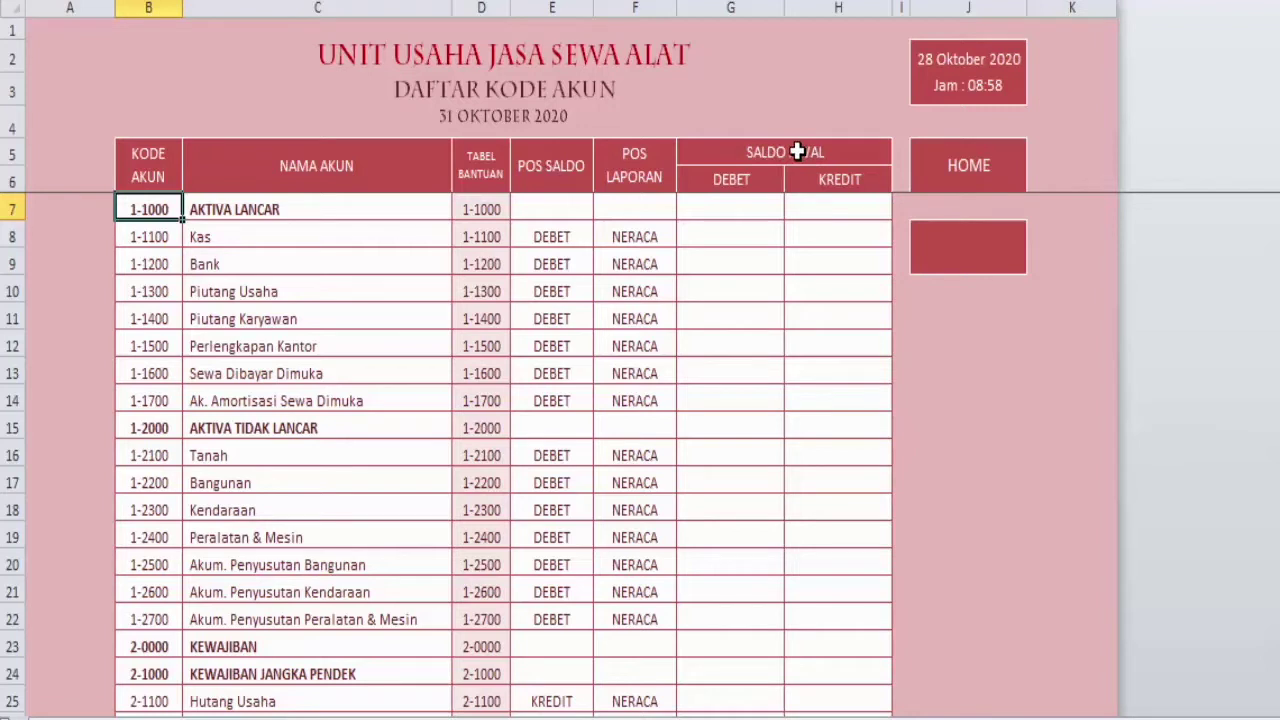
left_click(491, 120)
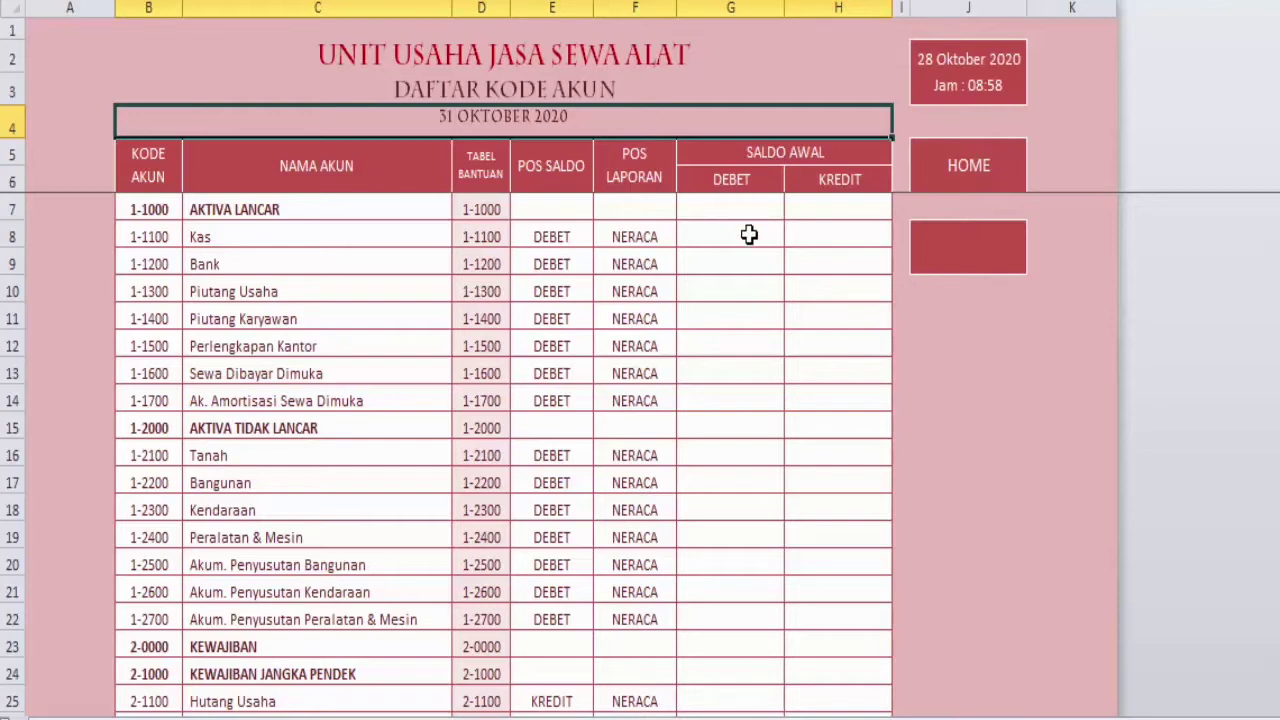
left_click(752, 199)
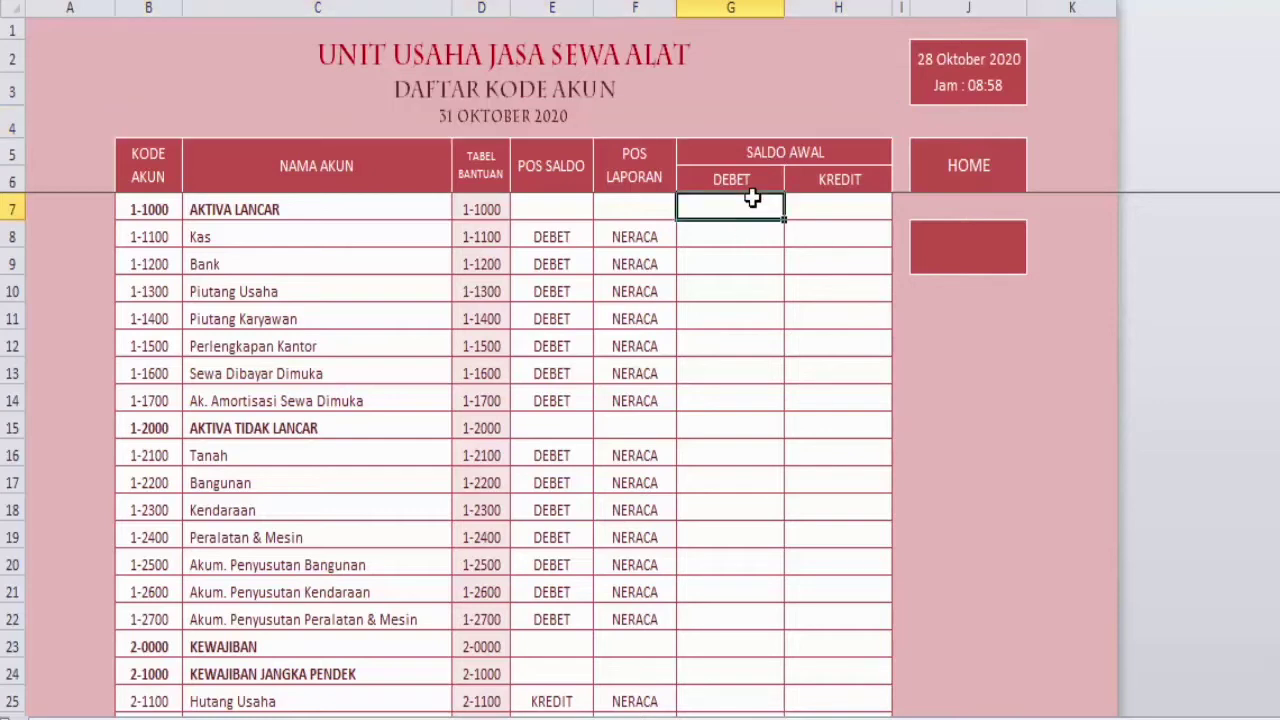
left_click(737, 251)
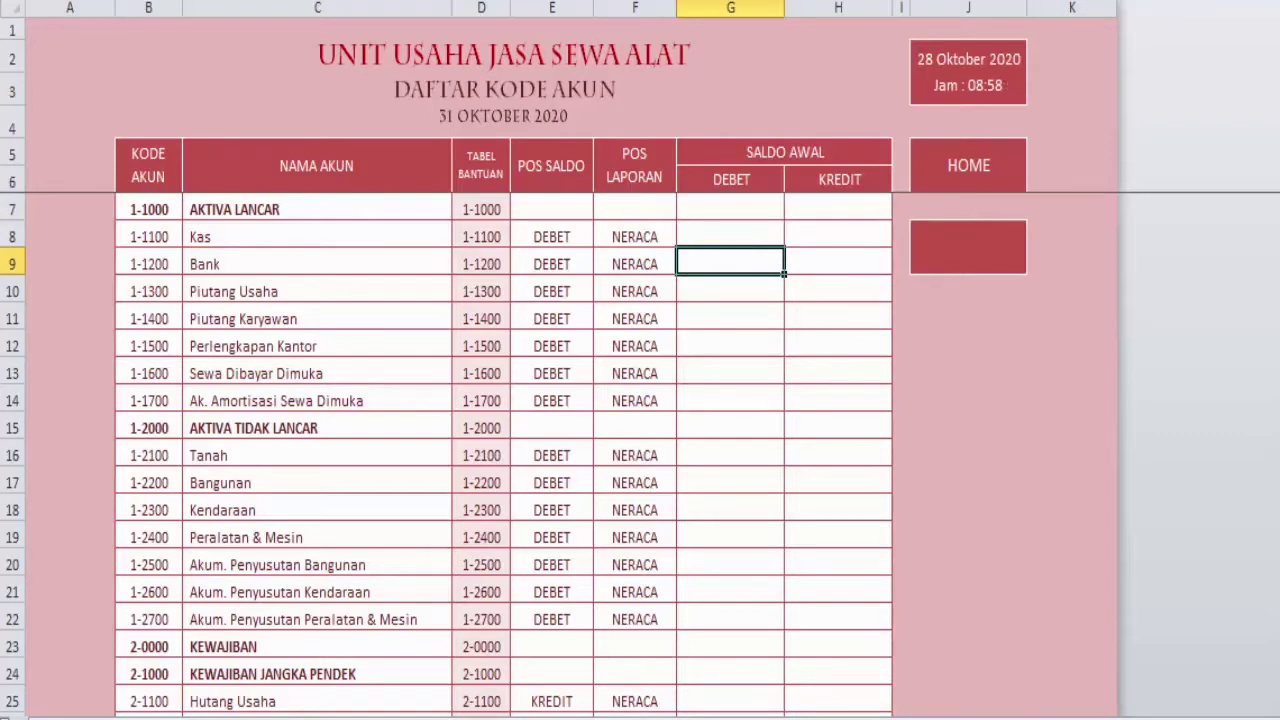
Switch to Windows Explorer and open APLIKASI XCL - EMKM from drive D's 2020, master aplikasi for kirim, PELATIHAN folder, without updating its links
left_click(448, 718)
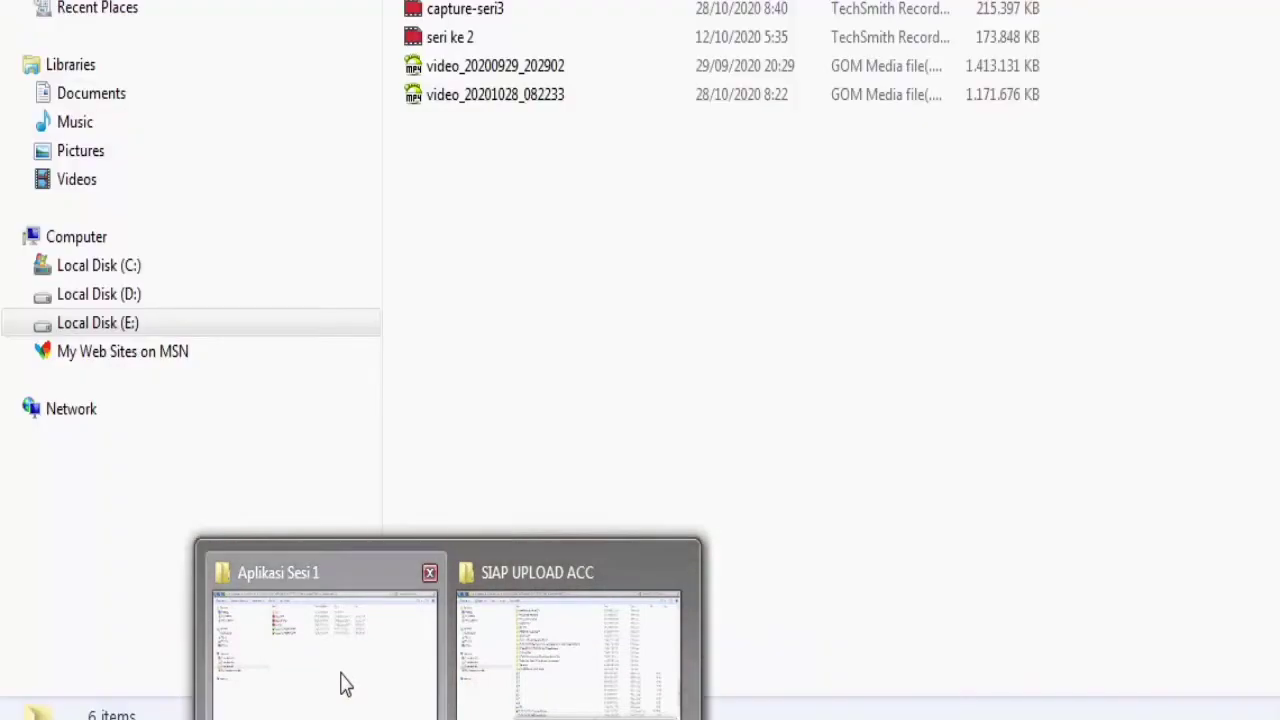
left_click(343, 680)
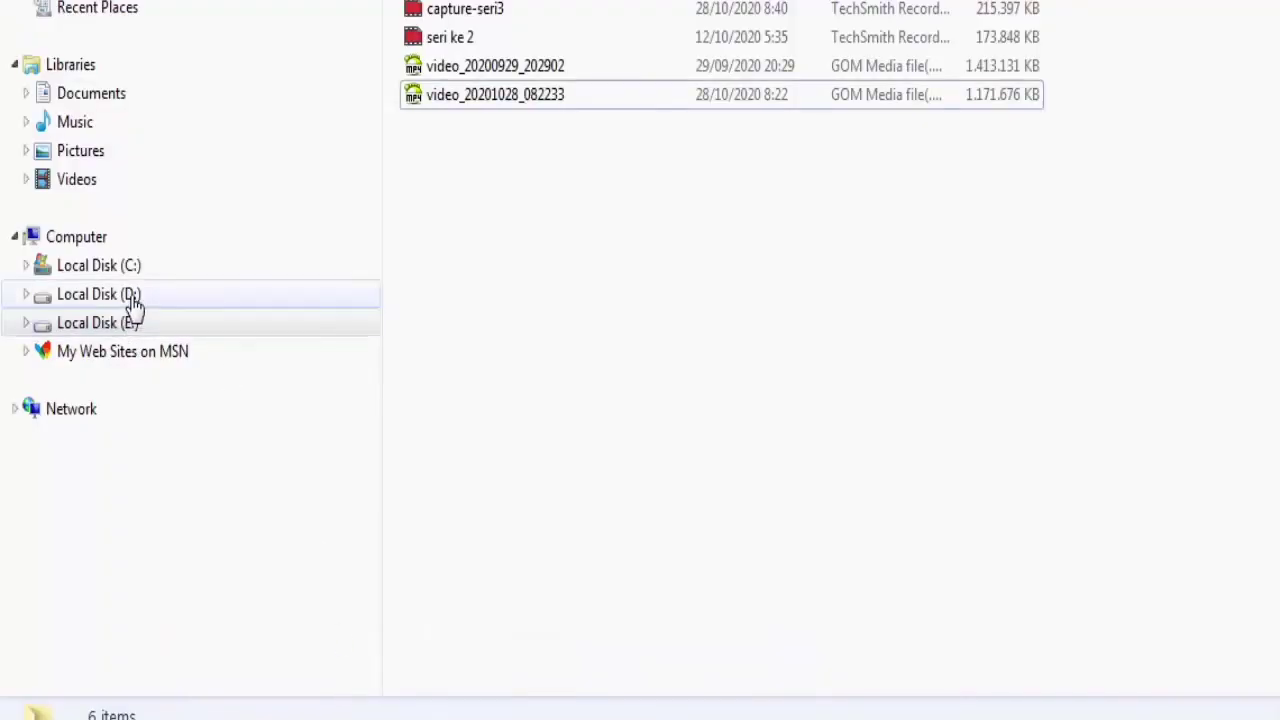
left_click(132, 299)
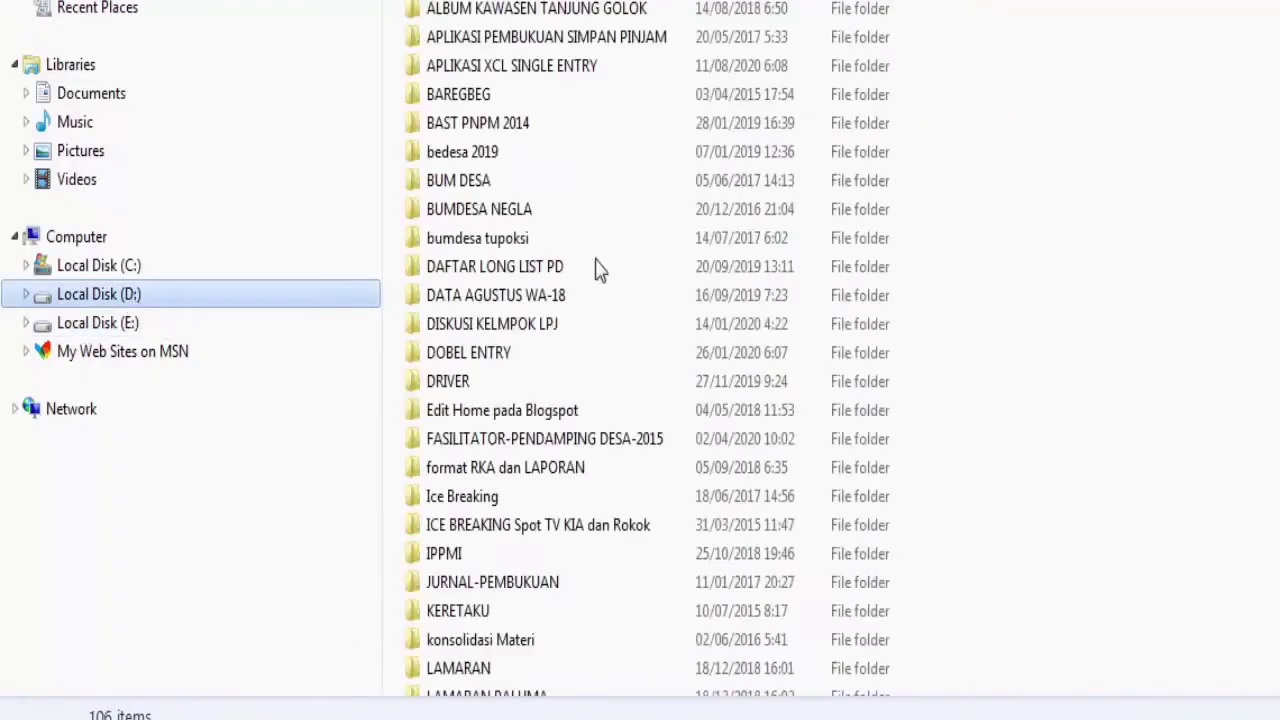
double_click(645, 447)
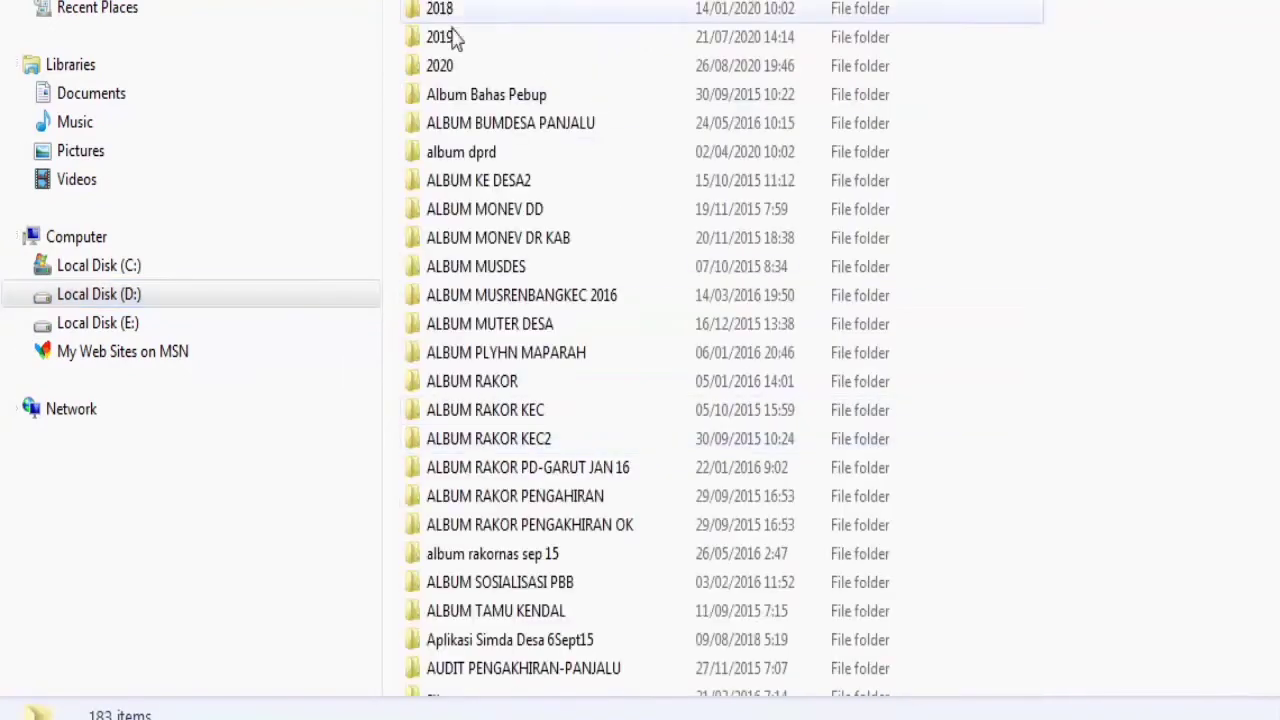
double_click(440, 66)
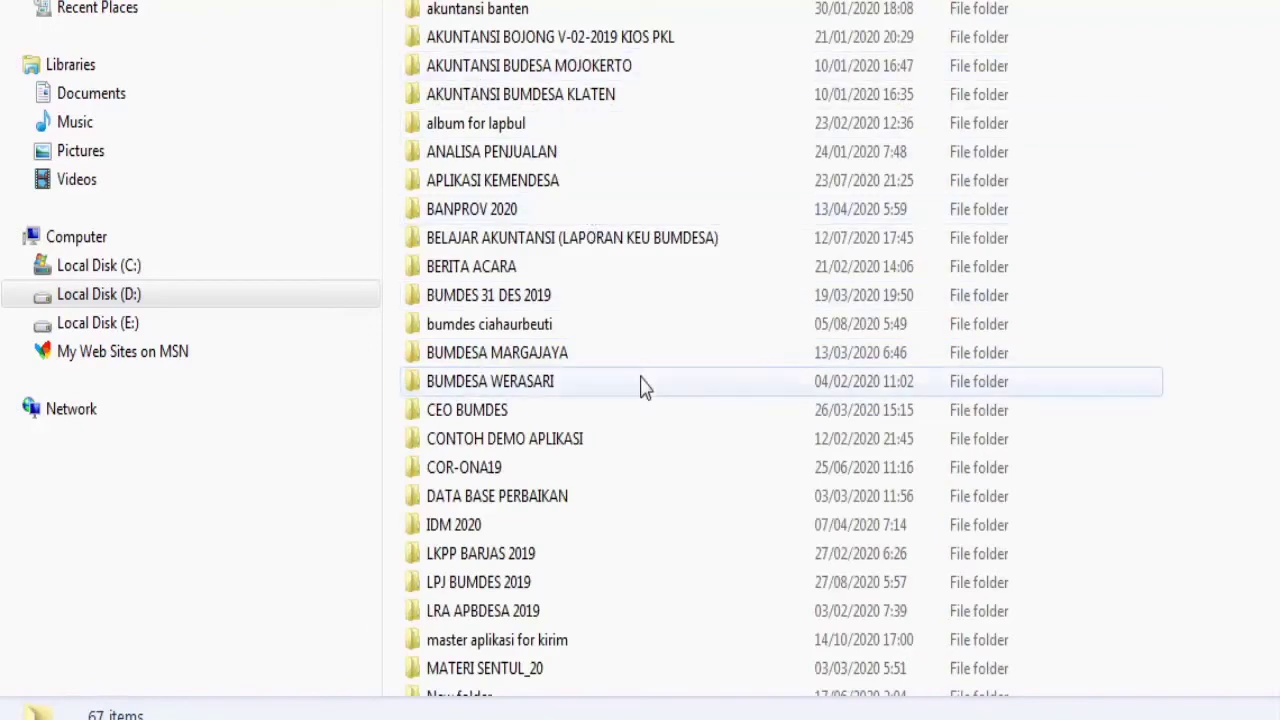
double_click(558, 641)
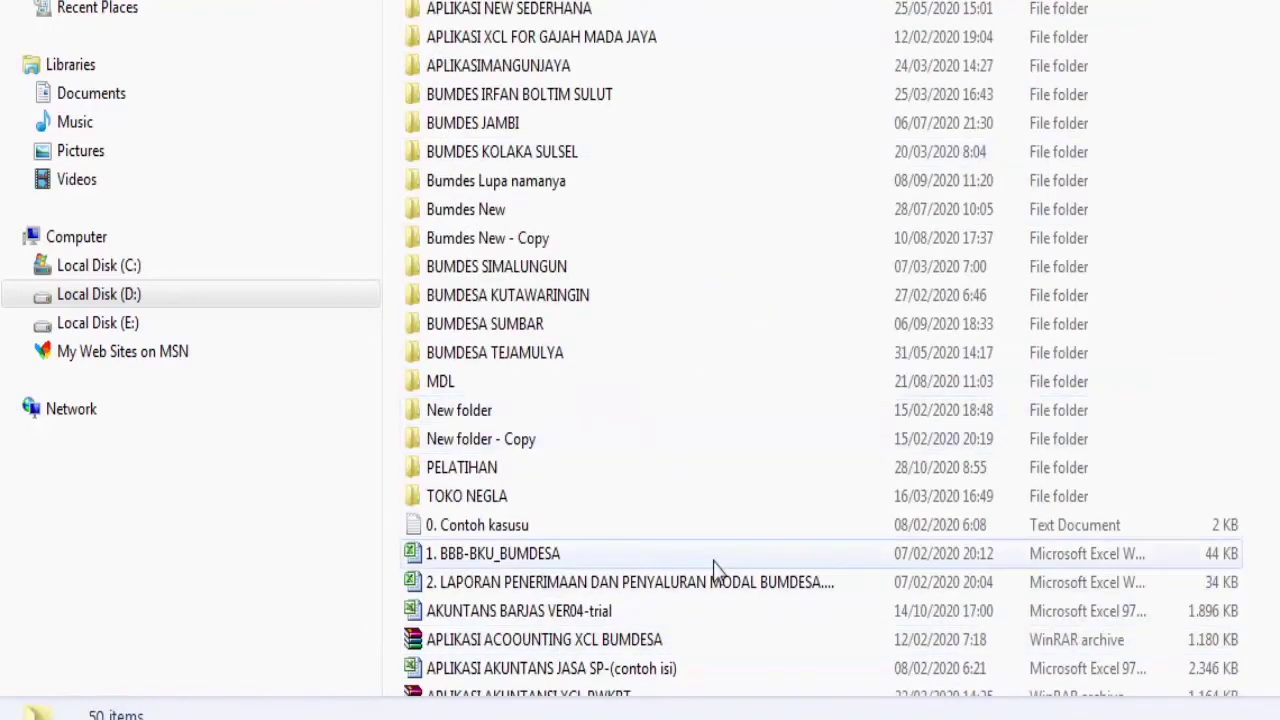
double_click(483, 472)
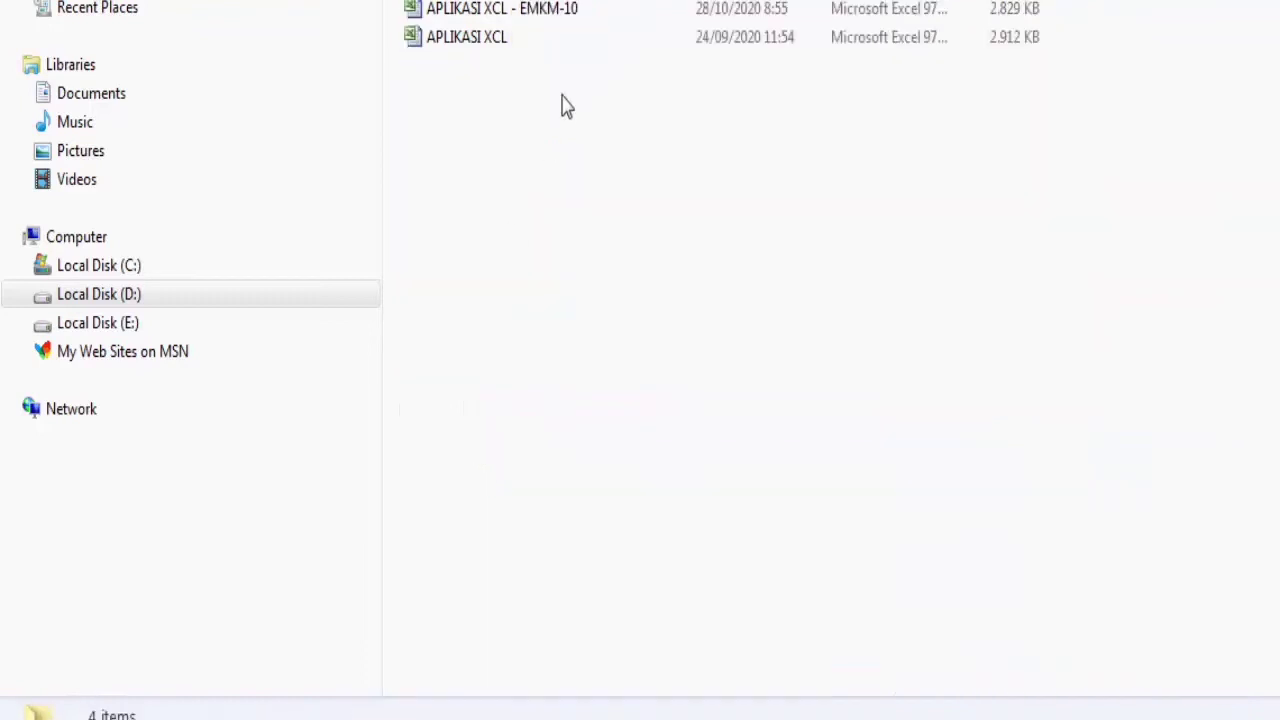
key("Down")
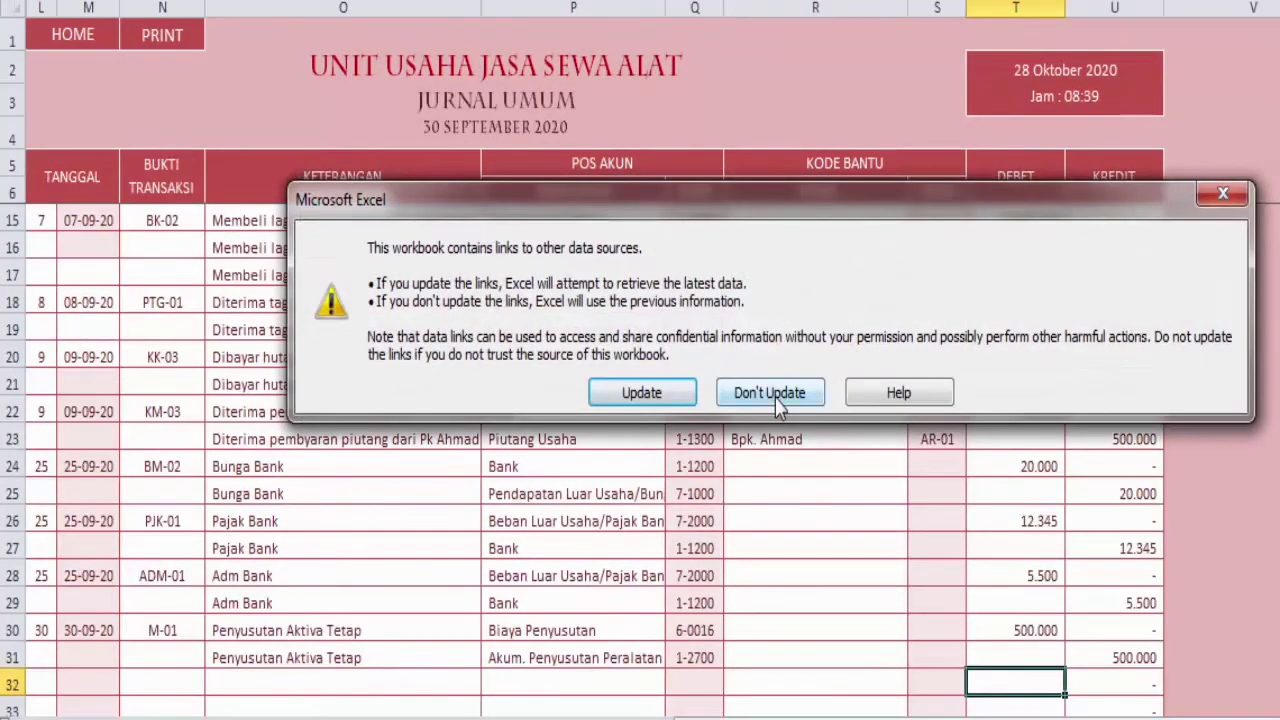
left_click(775, 396)
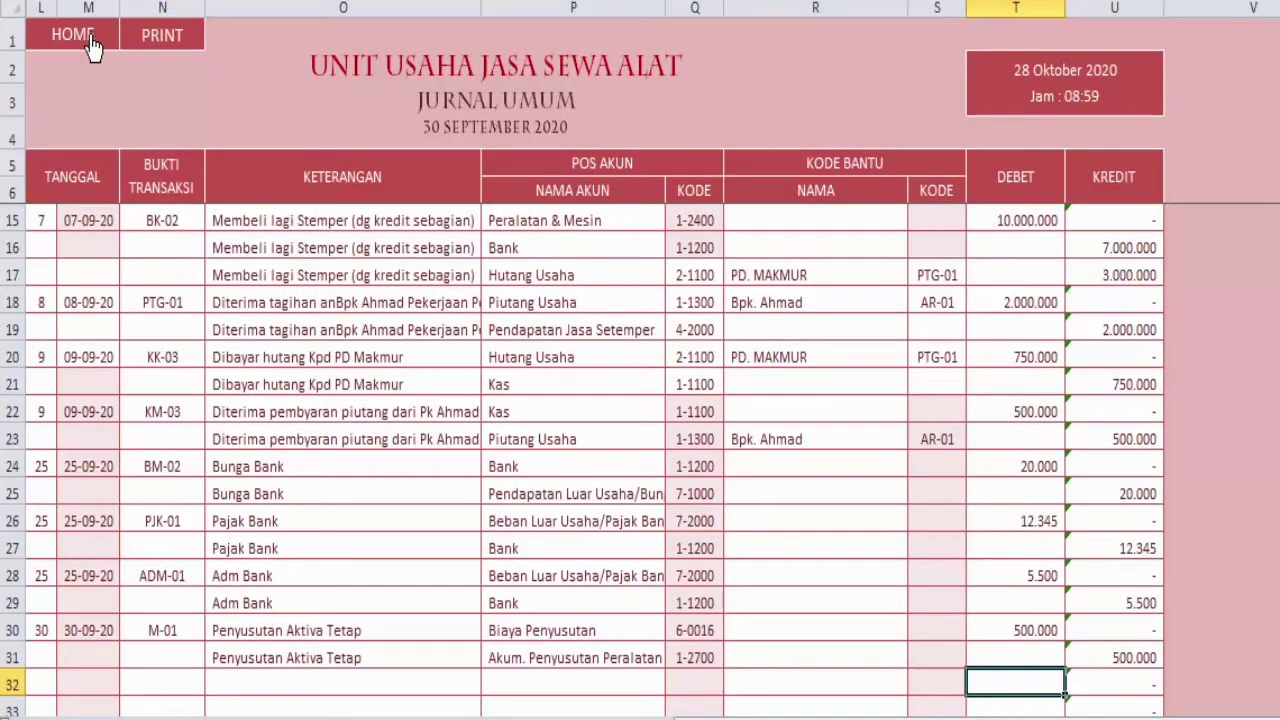
Open the September workbook's BUKU BESAR sheet through the home menu and choose Kas as the account
left_click(88, 40)
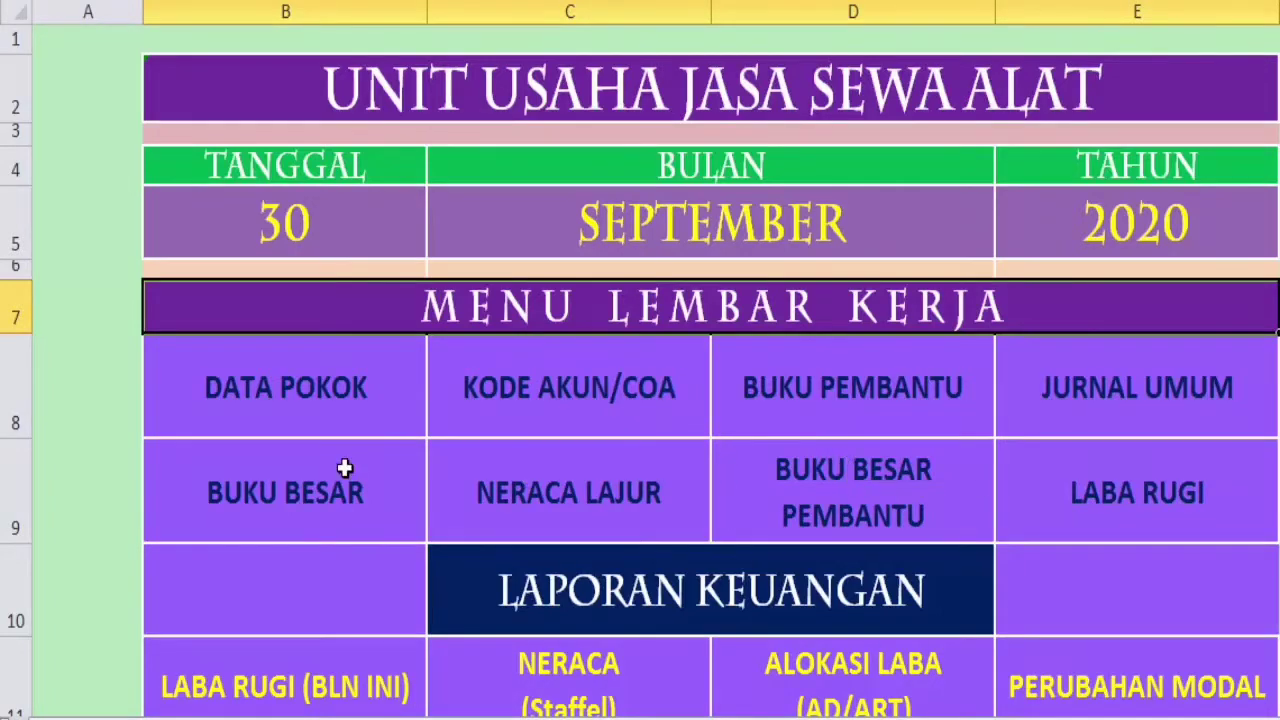
left_click(312, 506)
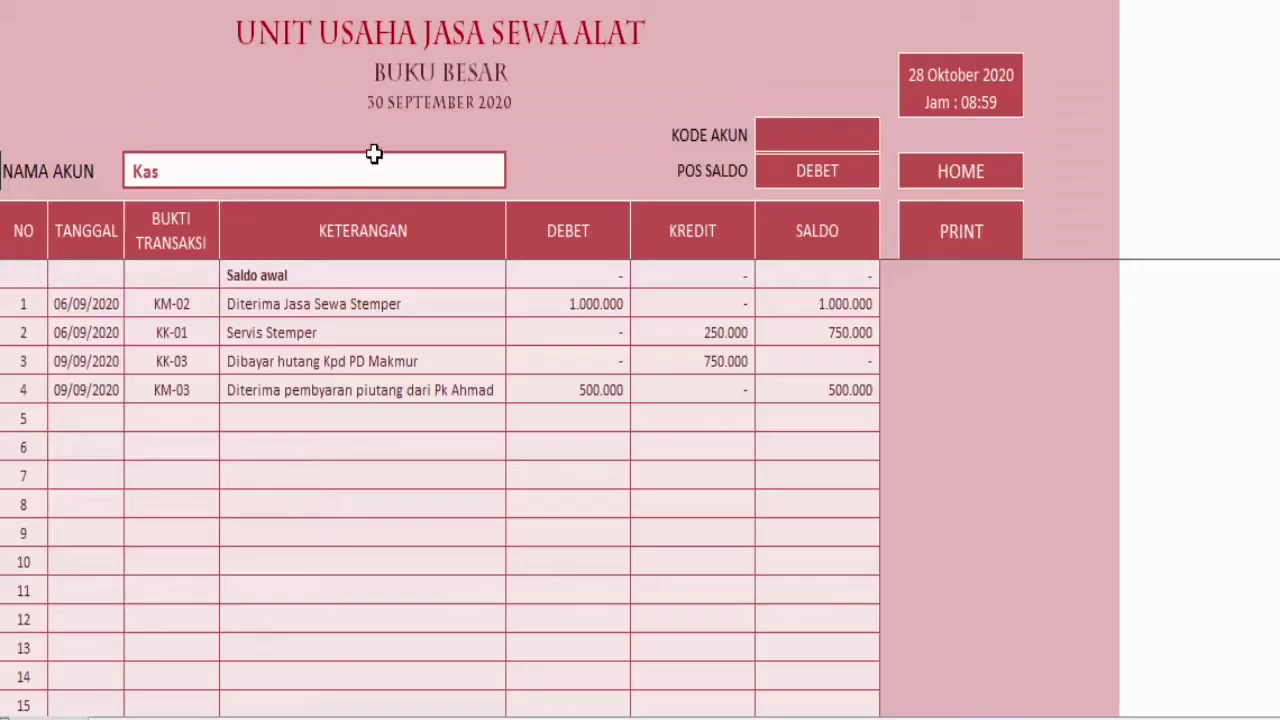
left_click(417, 167)
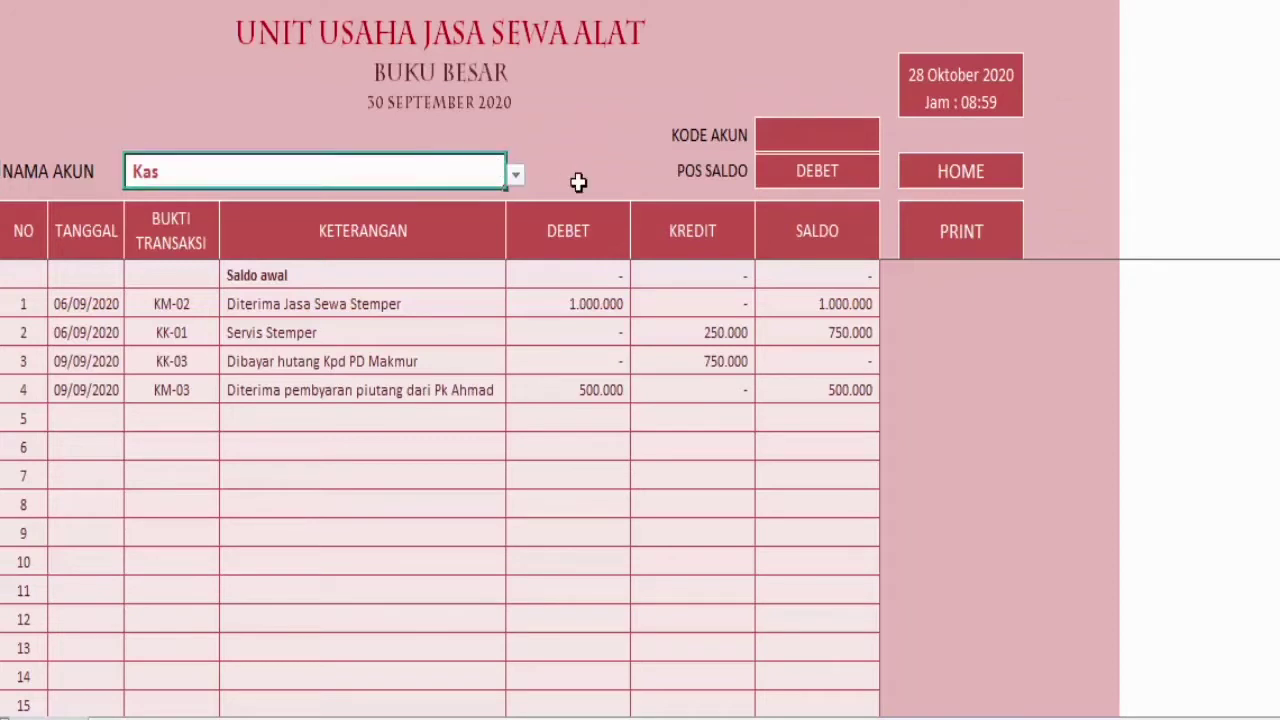
left_click(516, 176)
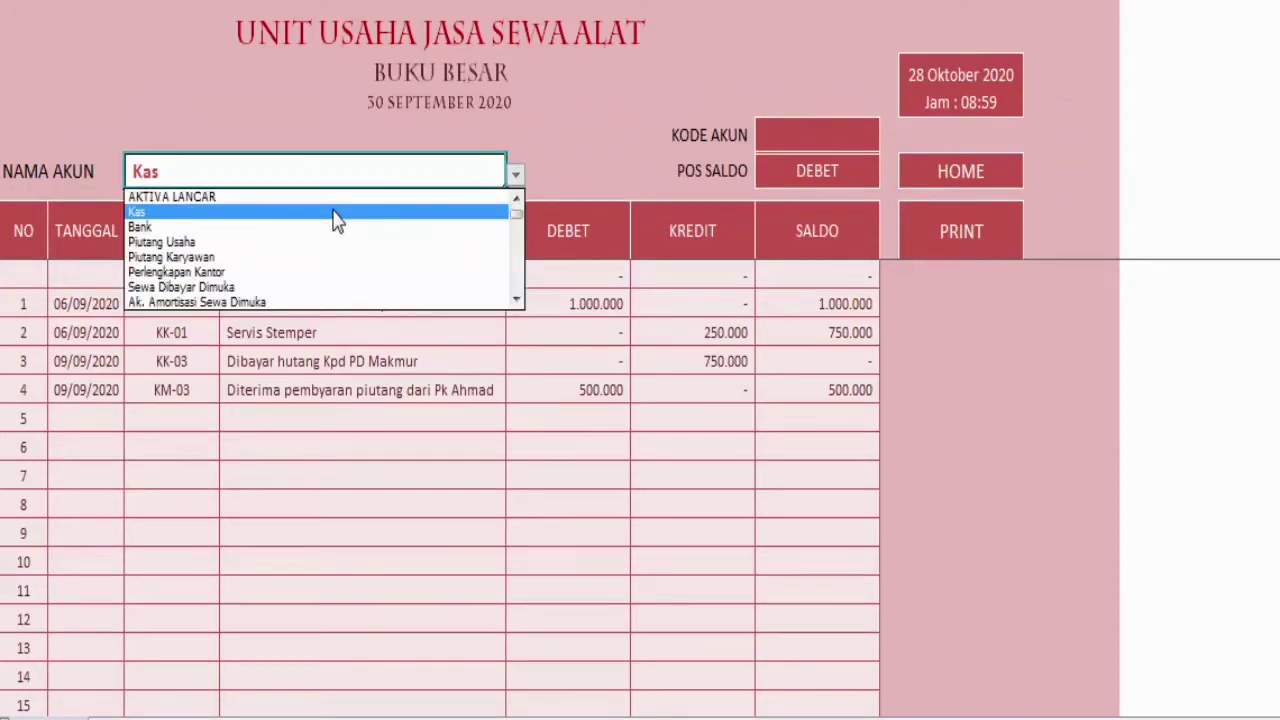
left_click(335, 213)
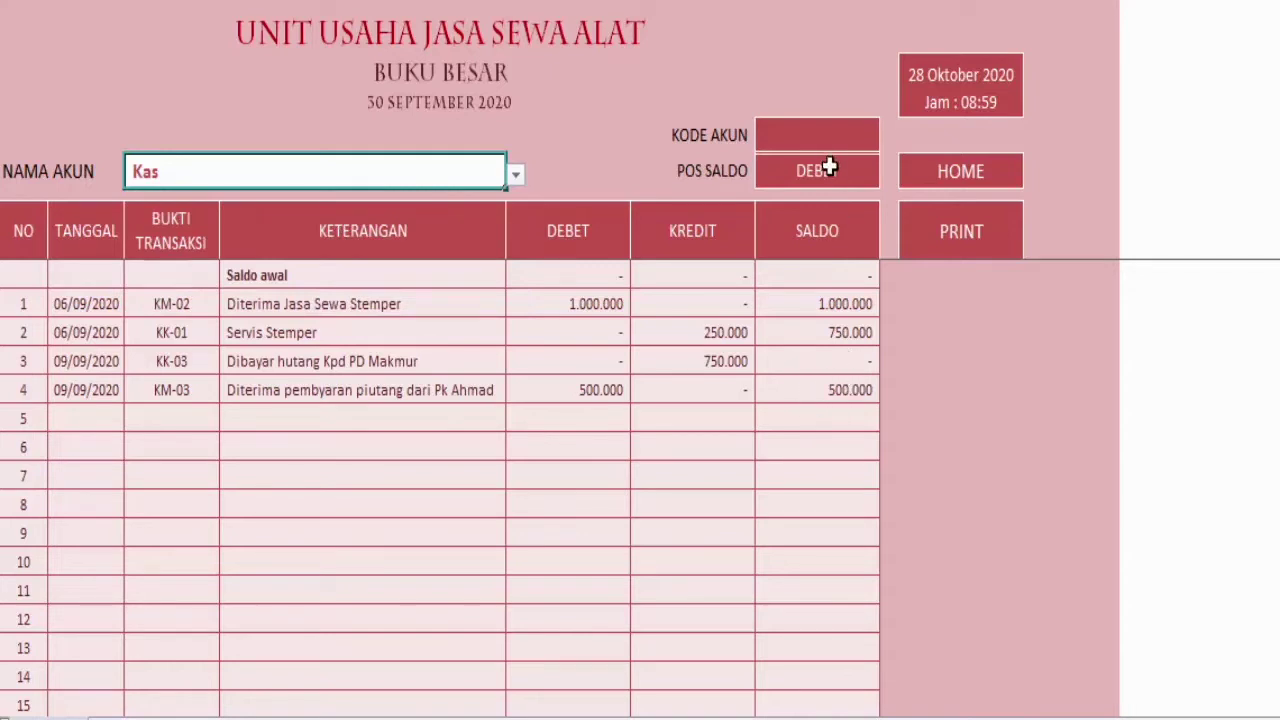
Copy the final Kas saldo, switch to the APLIKASI XCL - EMKM-10 workbook and enter 500.000 as the Kas SALDO AWAL DEBET
left_click(855, 389)
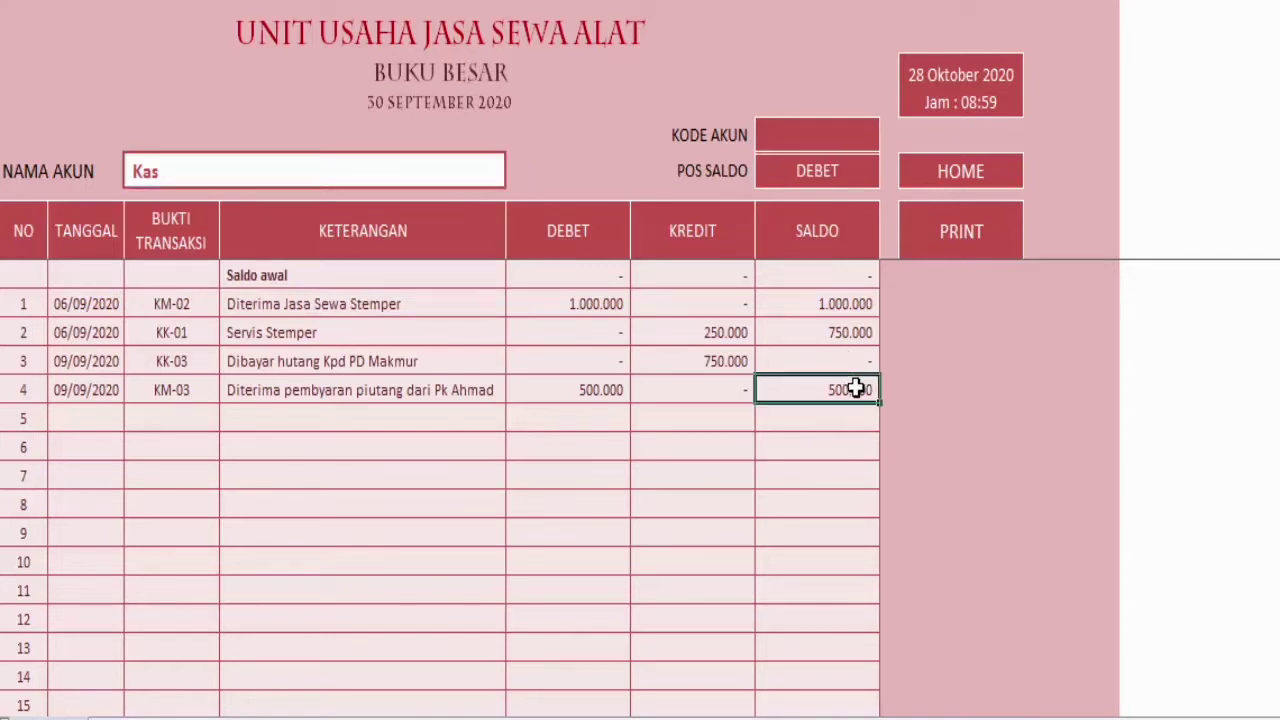
key("ctrl+c")
mouse_move(943, 715)
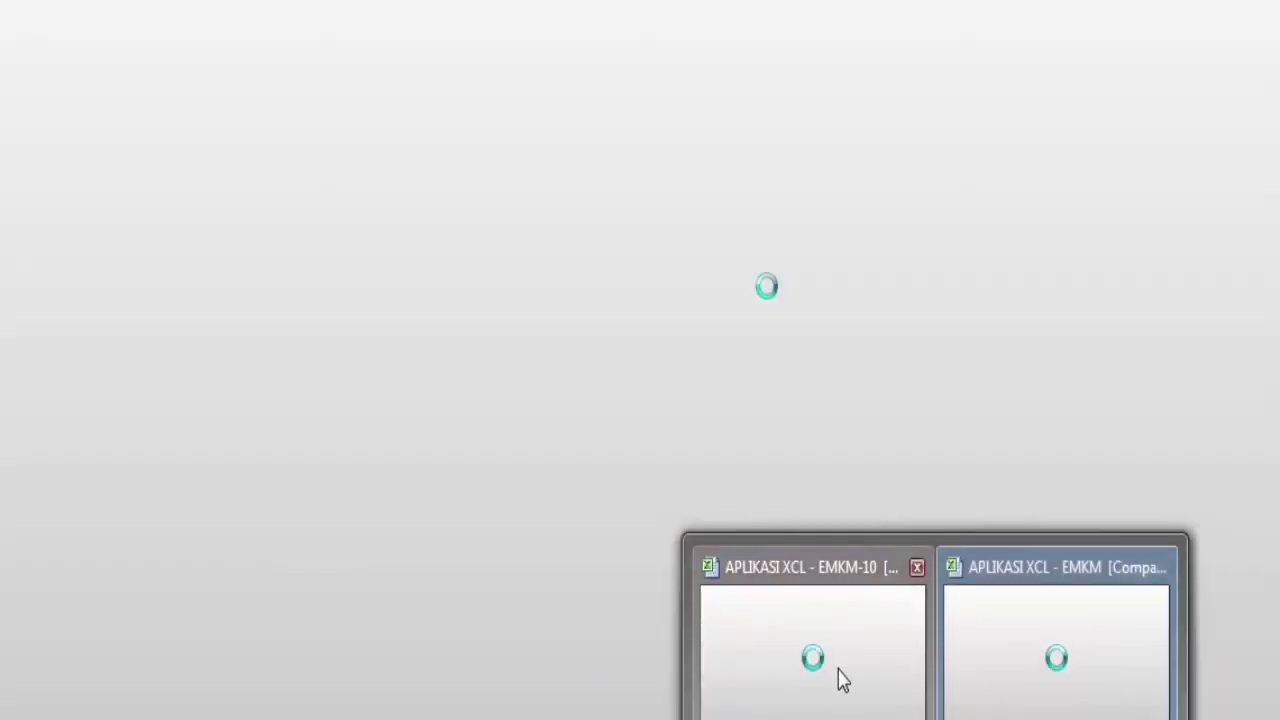
left_click(840, 677)
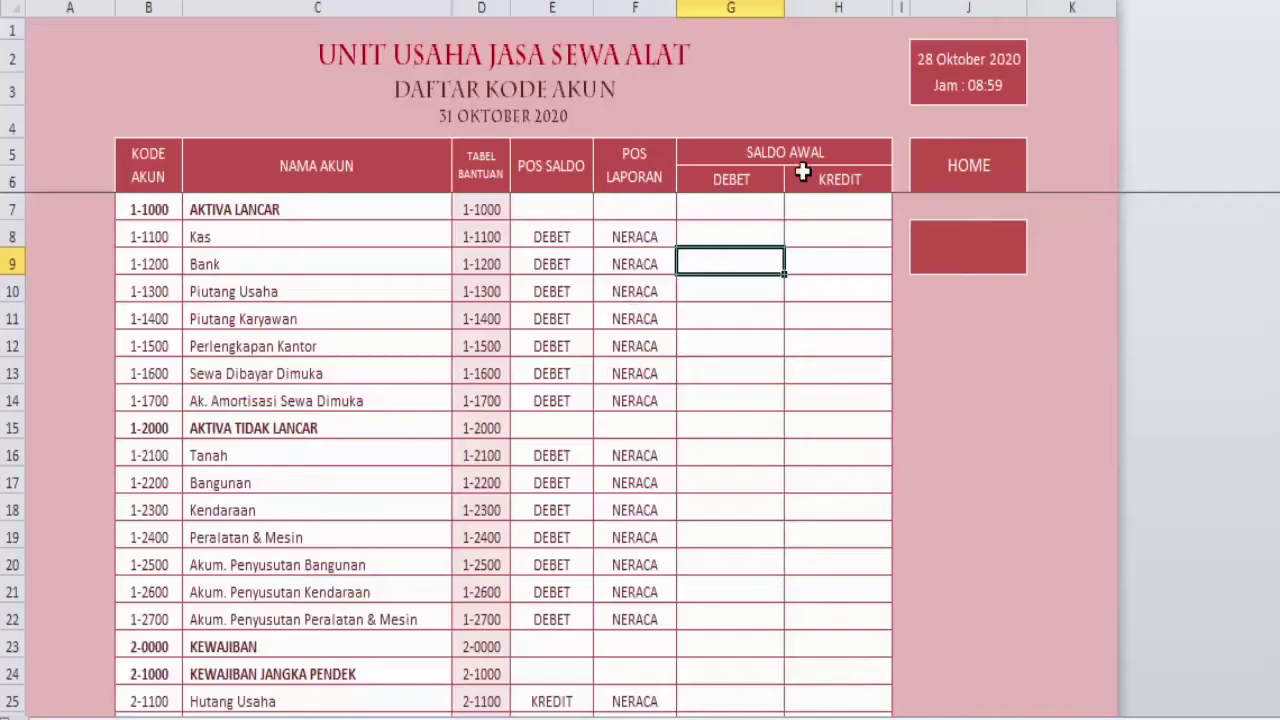
left_click(750, 234)
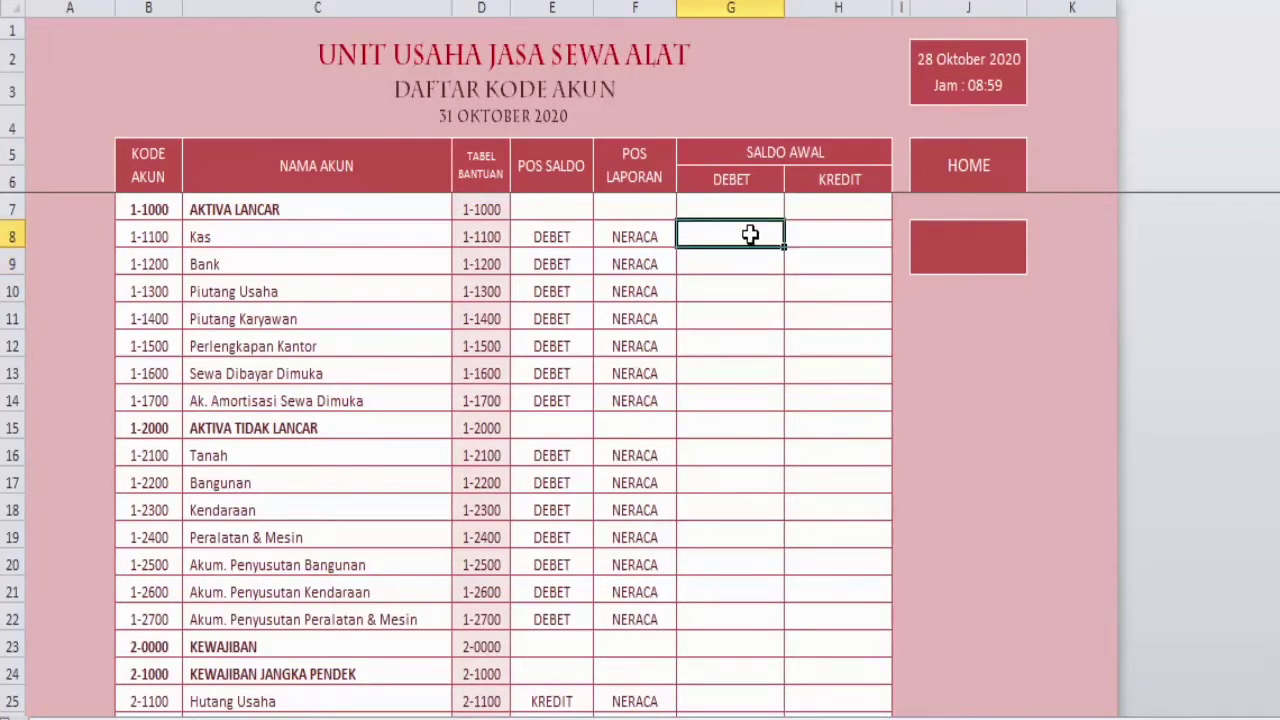
type("50000")
key("Return")
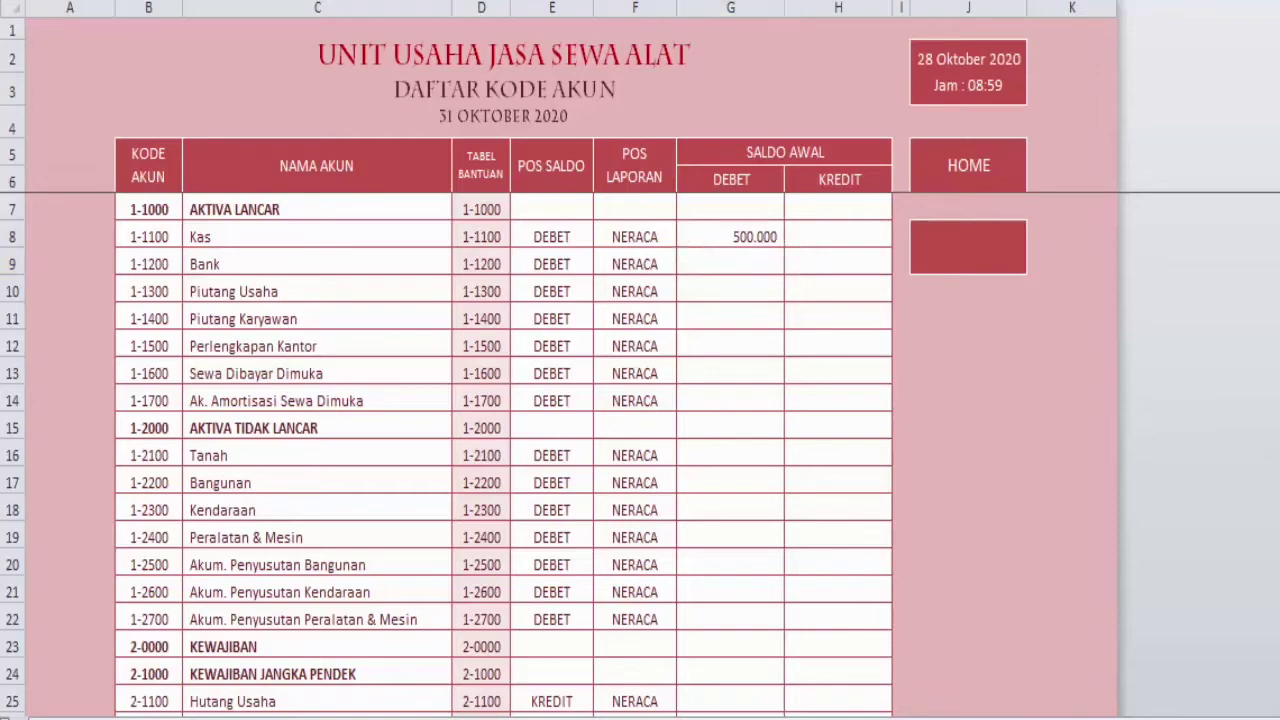
Switch to the September workbook's BUKU BESAR, choose Bank as the account and copy the saldo of its last transaction, Adm Bank
left_click(1049, 672)
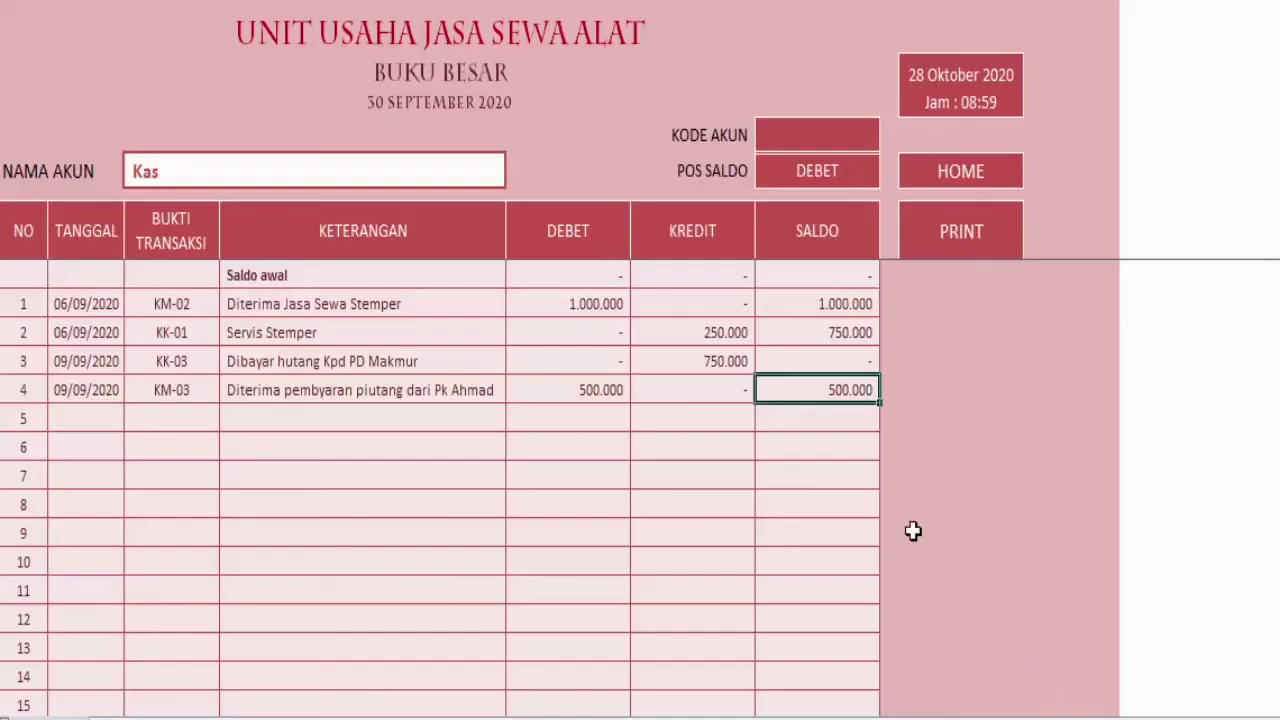
left_click(392, 171)
left_click(517, 177)
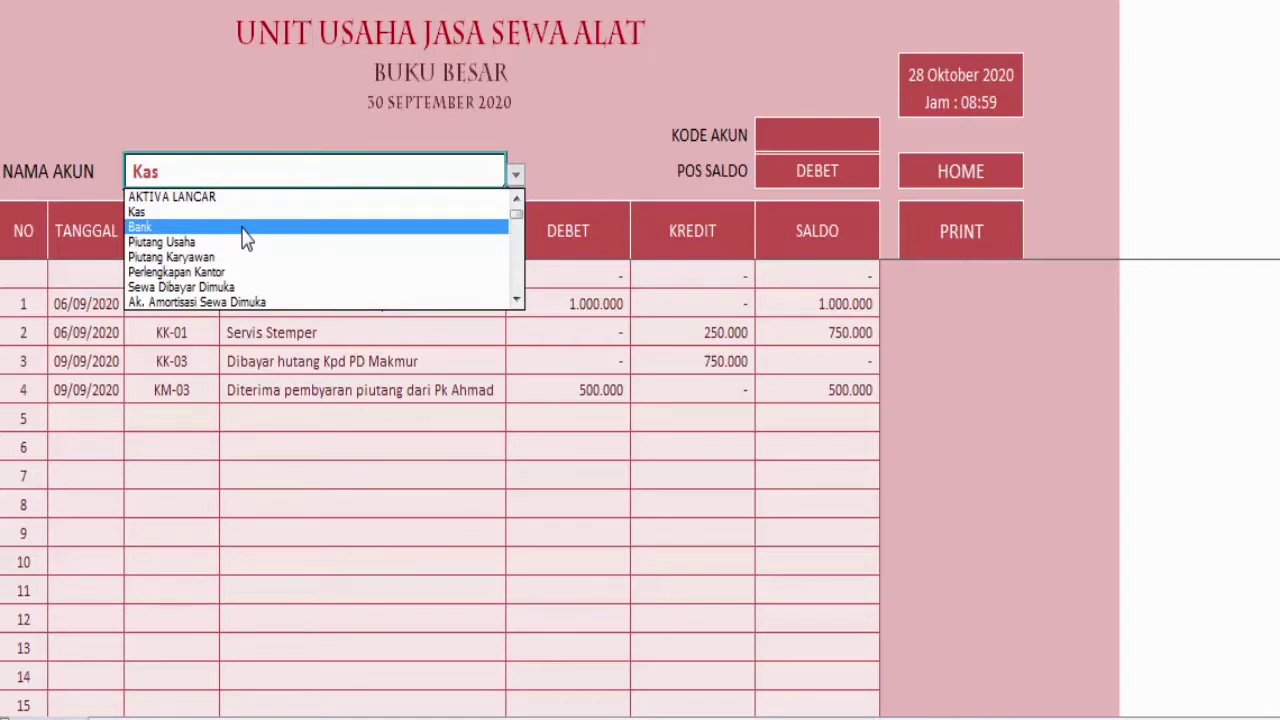
left_click(183, 229)
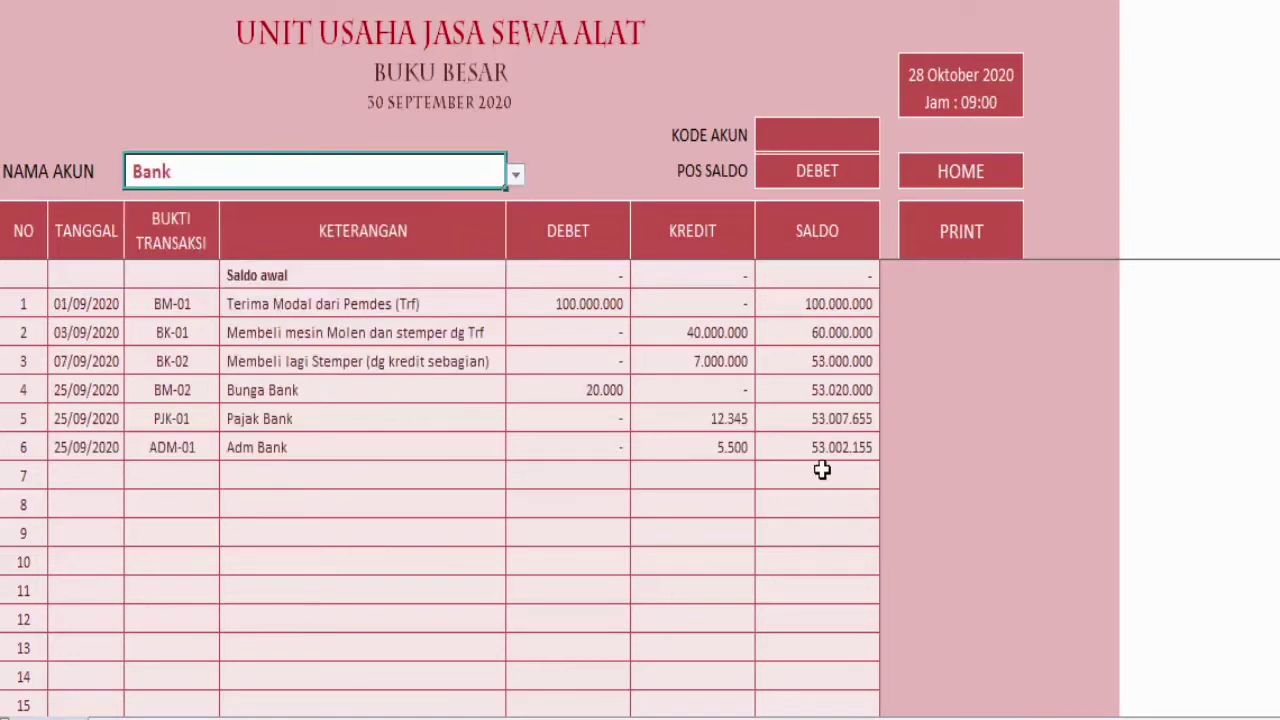
left_click(847, 447)
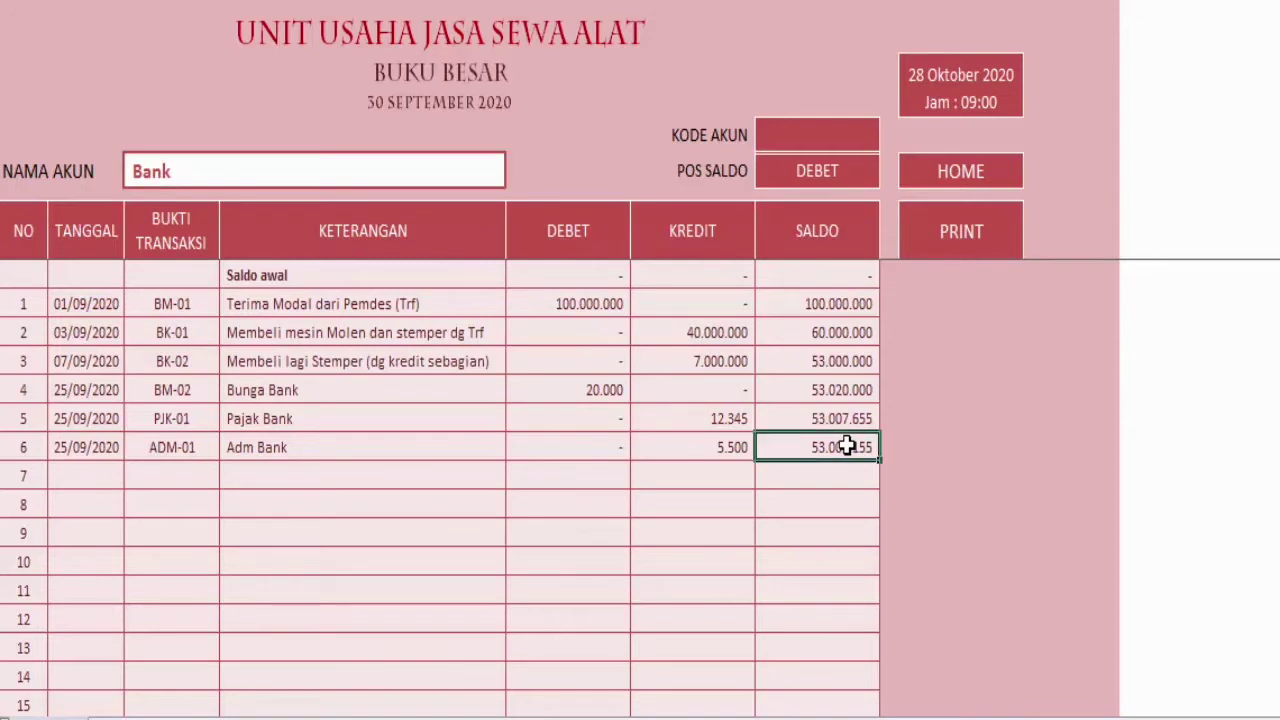
key("ctrl+c")
Switch to the EMKM-10 workbook and paste the copied balance, values only, as the Bank SALDO AWAL DEBET of 53.002.155
mouse_move(935, 718)
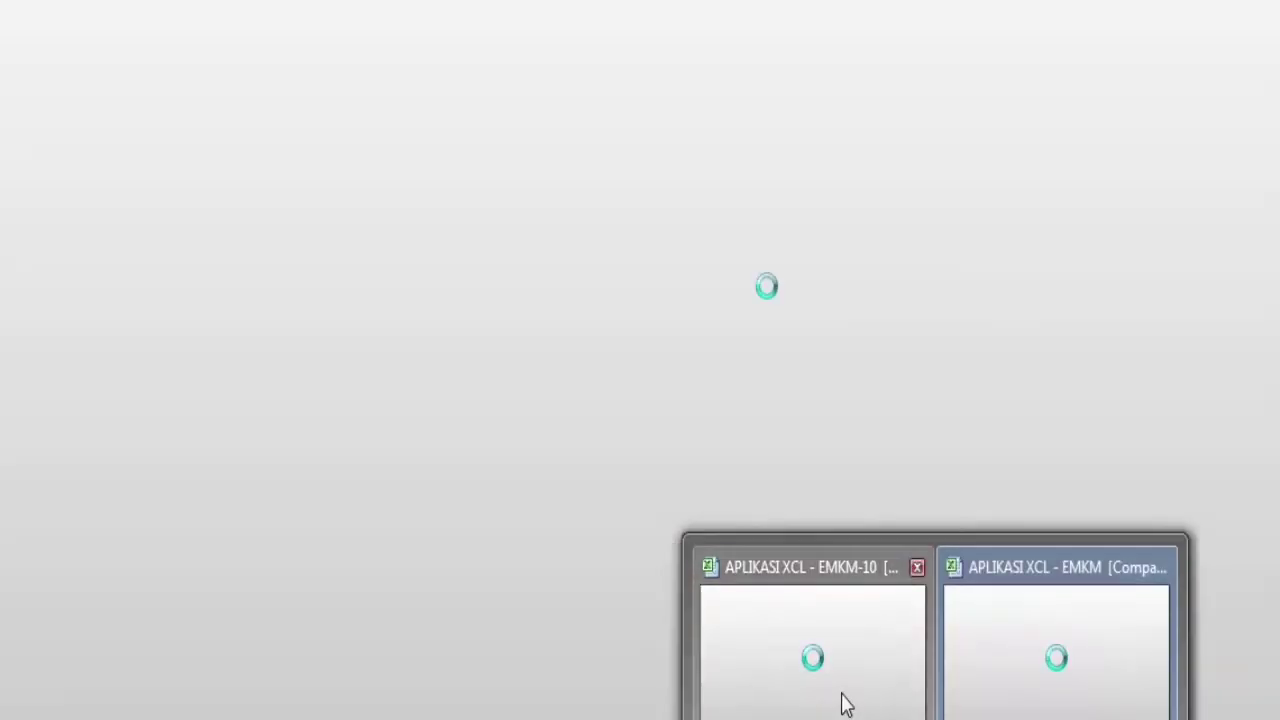
left_click(843, 703)
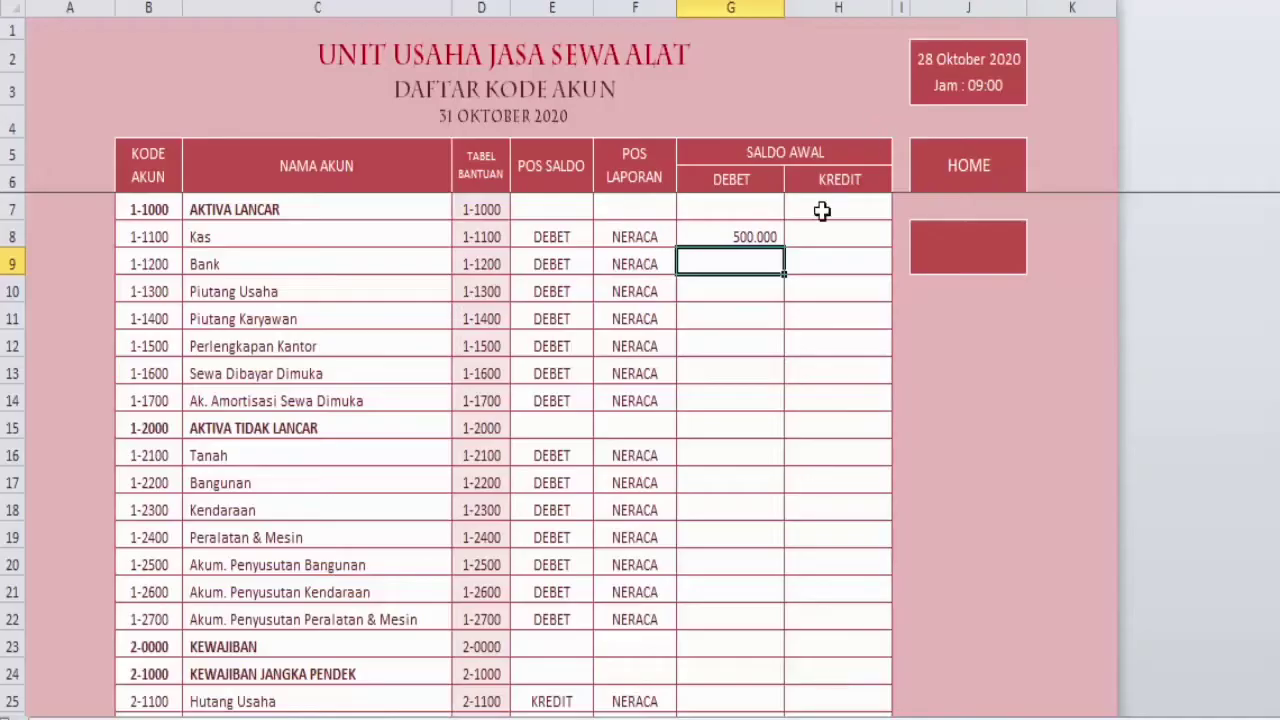
right_click(753, 262)
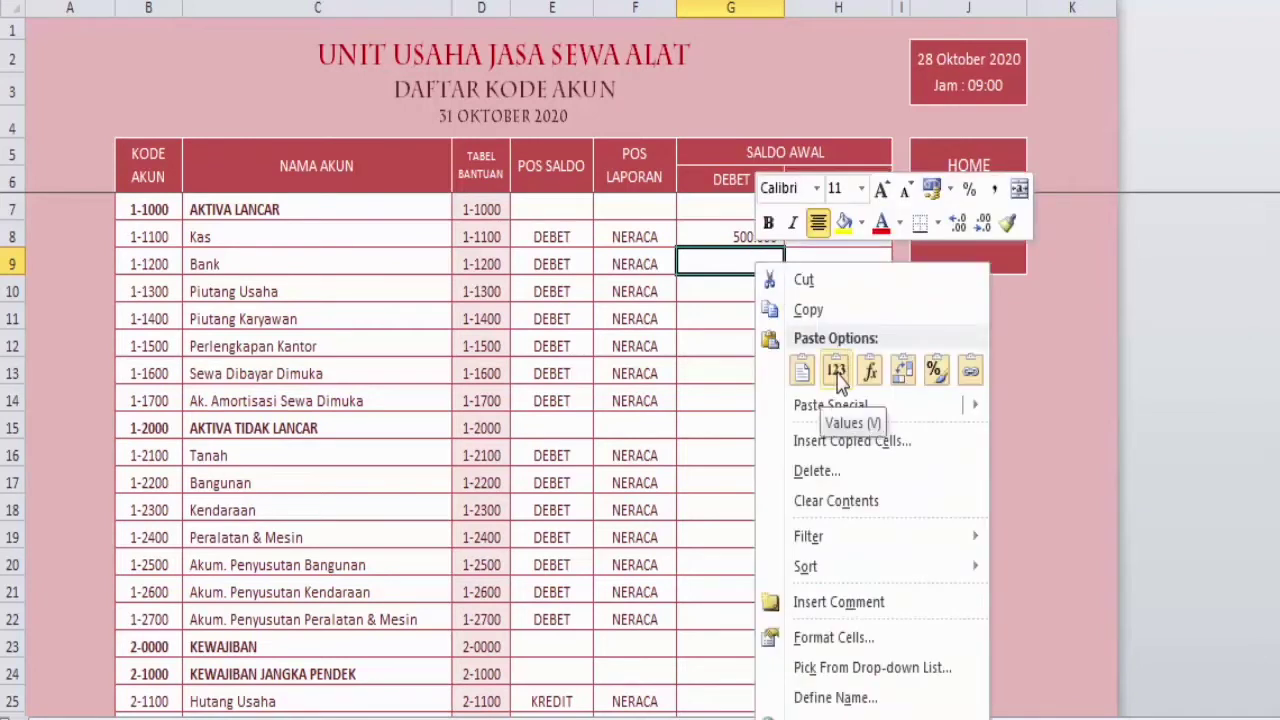
left_click(836, 373)
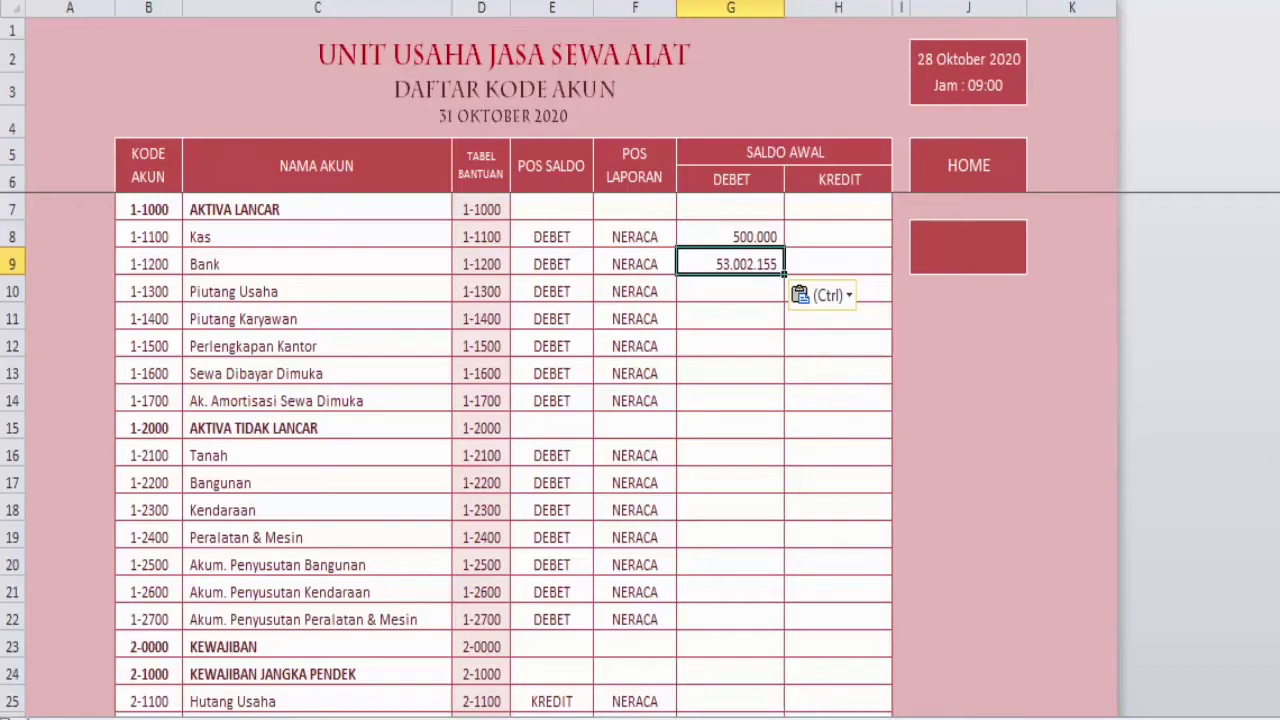
Return to the September workbook's BUKU BESAR and choose Piutang Usaha as the account
mouse_move(1060, 714)
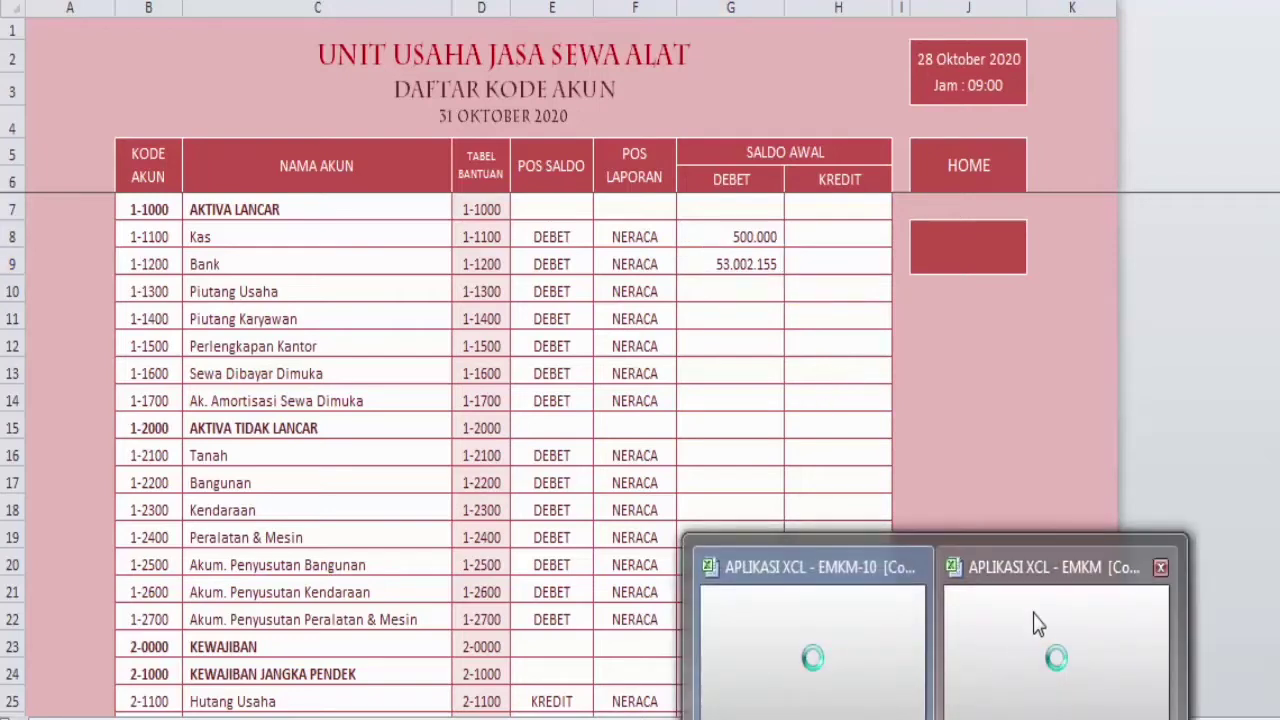
left_click(1038, 623)
left_click(466, 171)
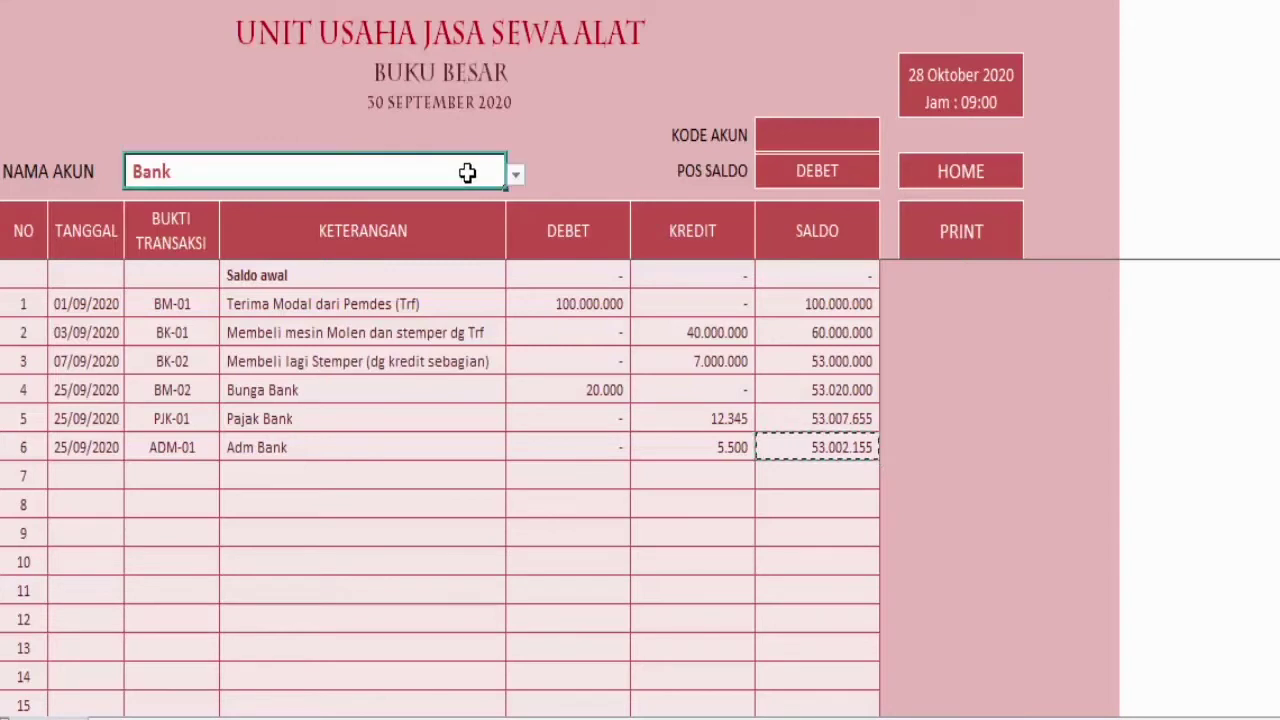
left_click(515, 177)
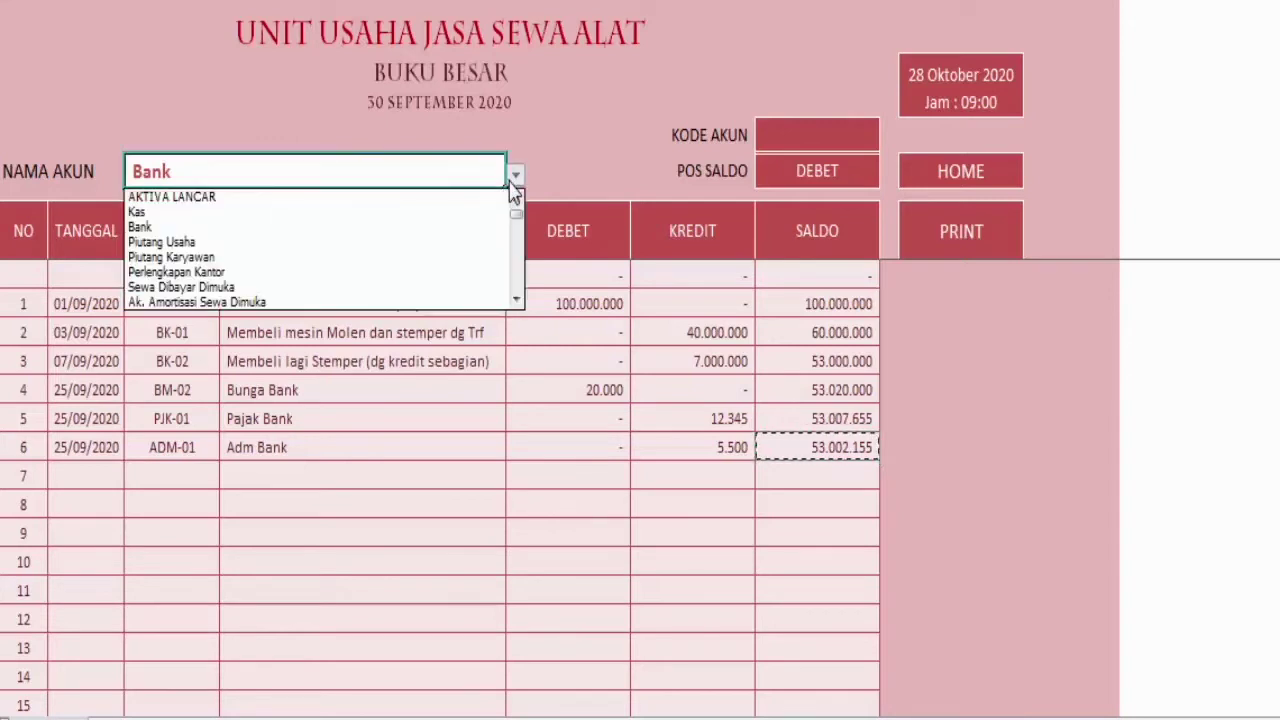
left_click(389, 243)
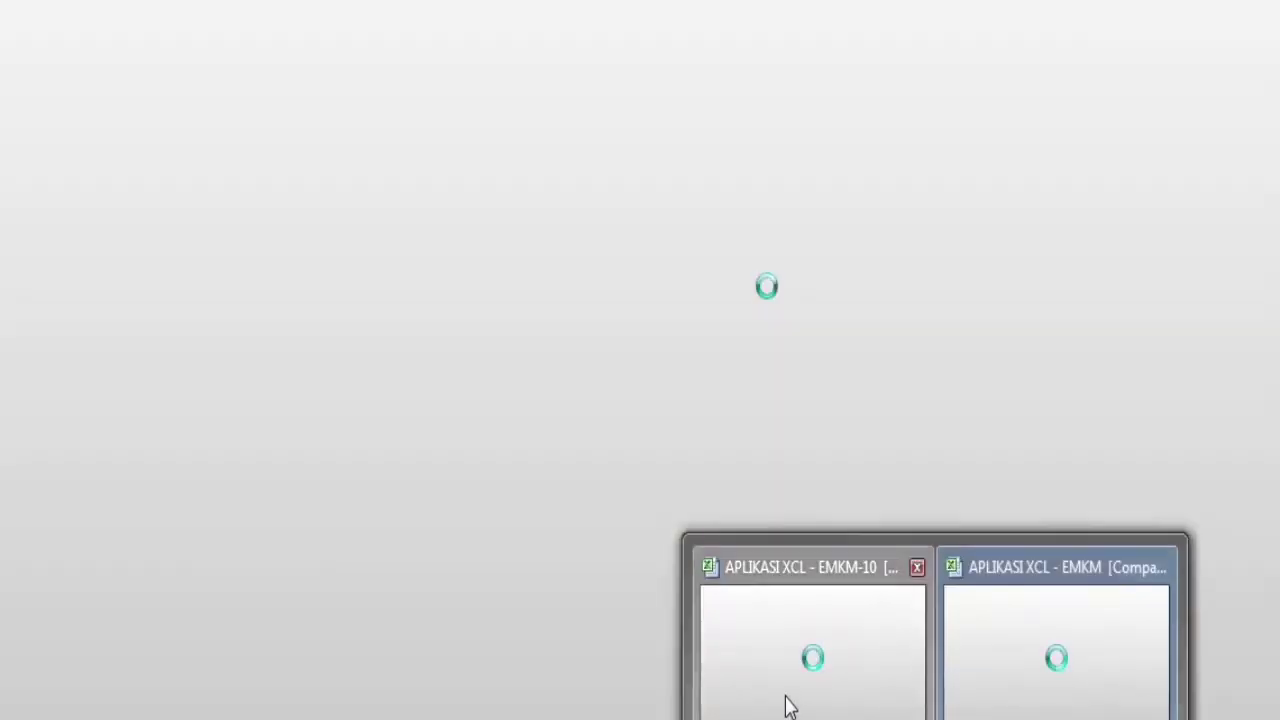
Switch to the EMKM-10 workbook and enter 1.500.000 as the SALDO AWAL DEBET for Piutang Usaha
left_click(786, 703)
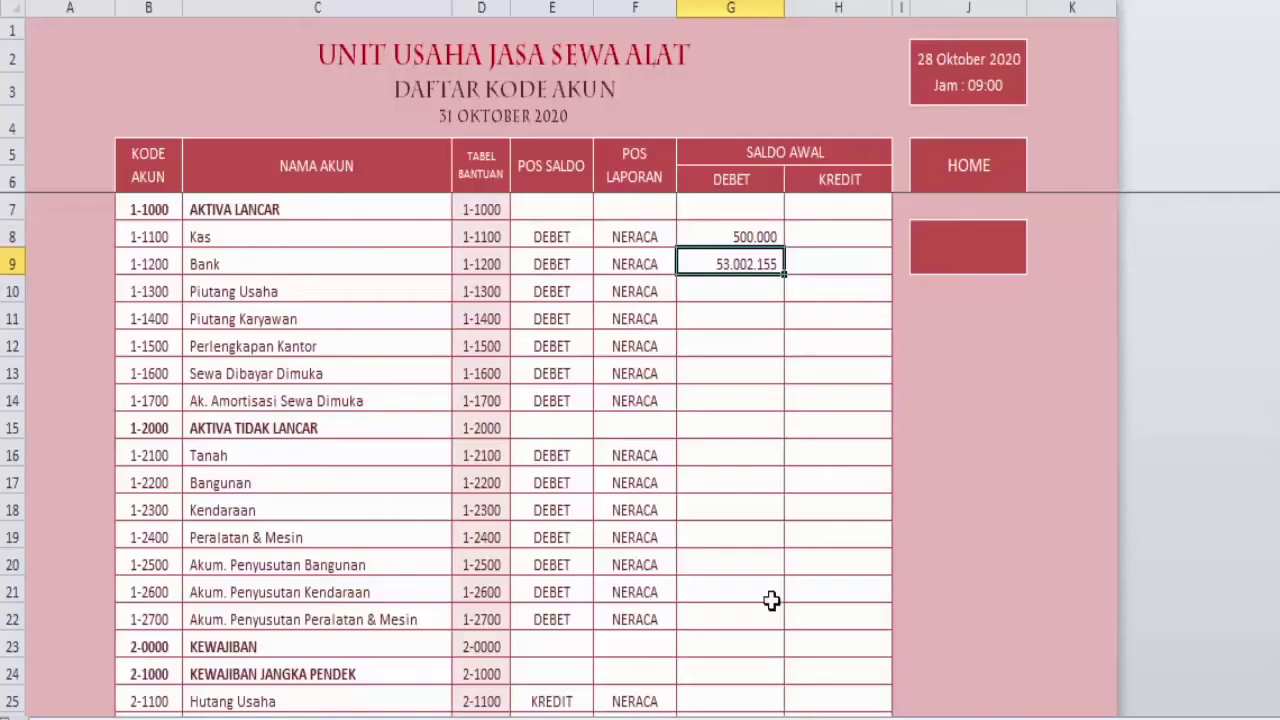
left_click(748, 289)
type("1.")
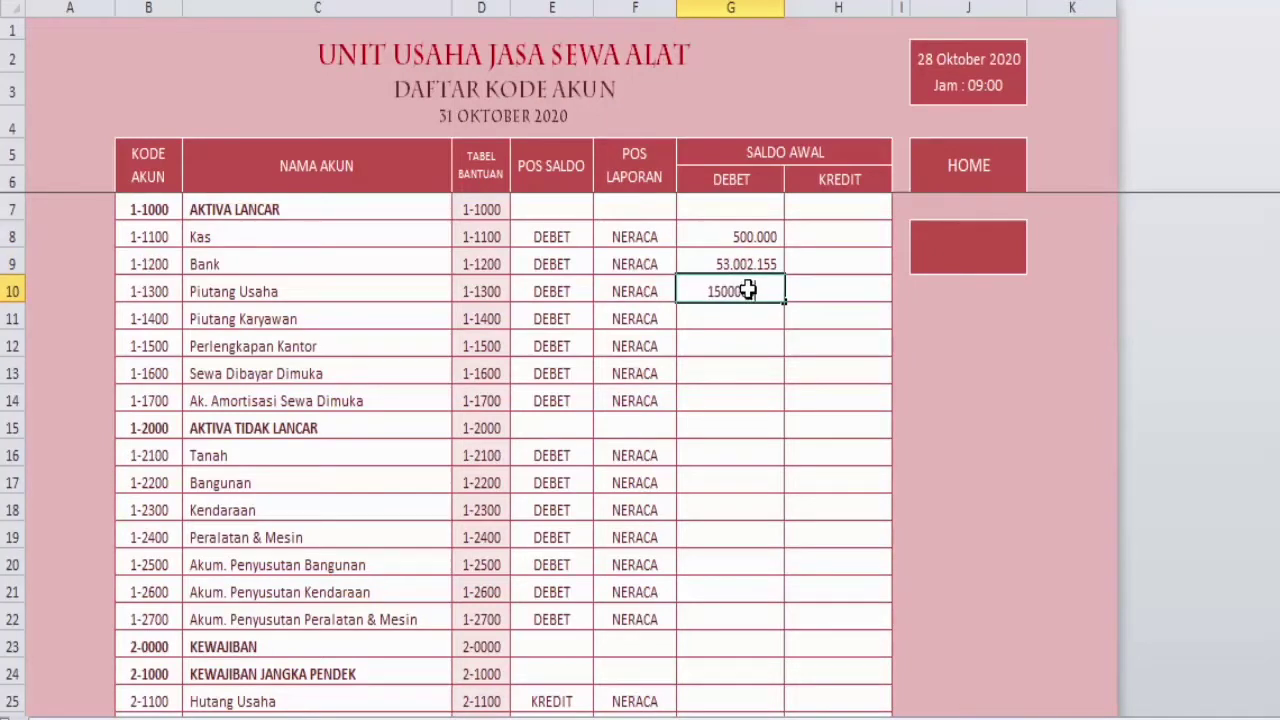
type("500.000")
key("Return")
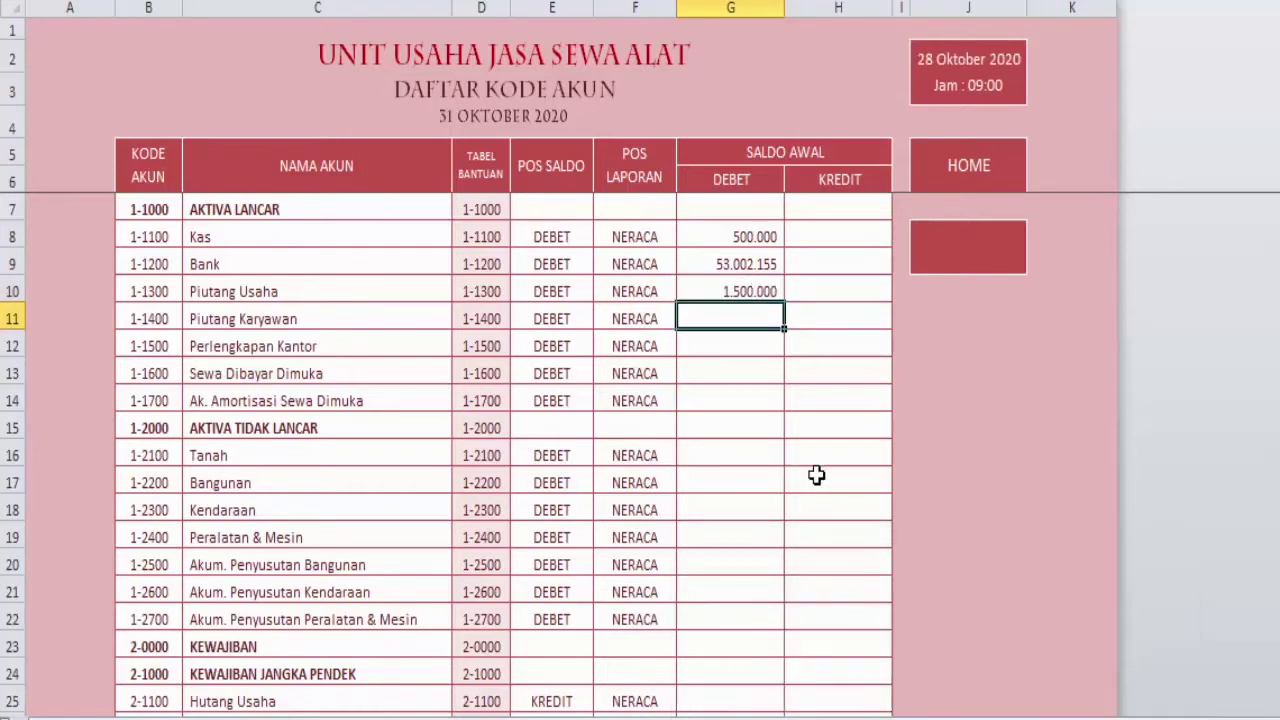
Select the SALDO AWAL DEBET cell for Peralatan & Mesin, and choose that same account in the September workbook's BUKU BESAR
left_click(736, 538)
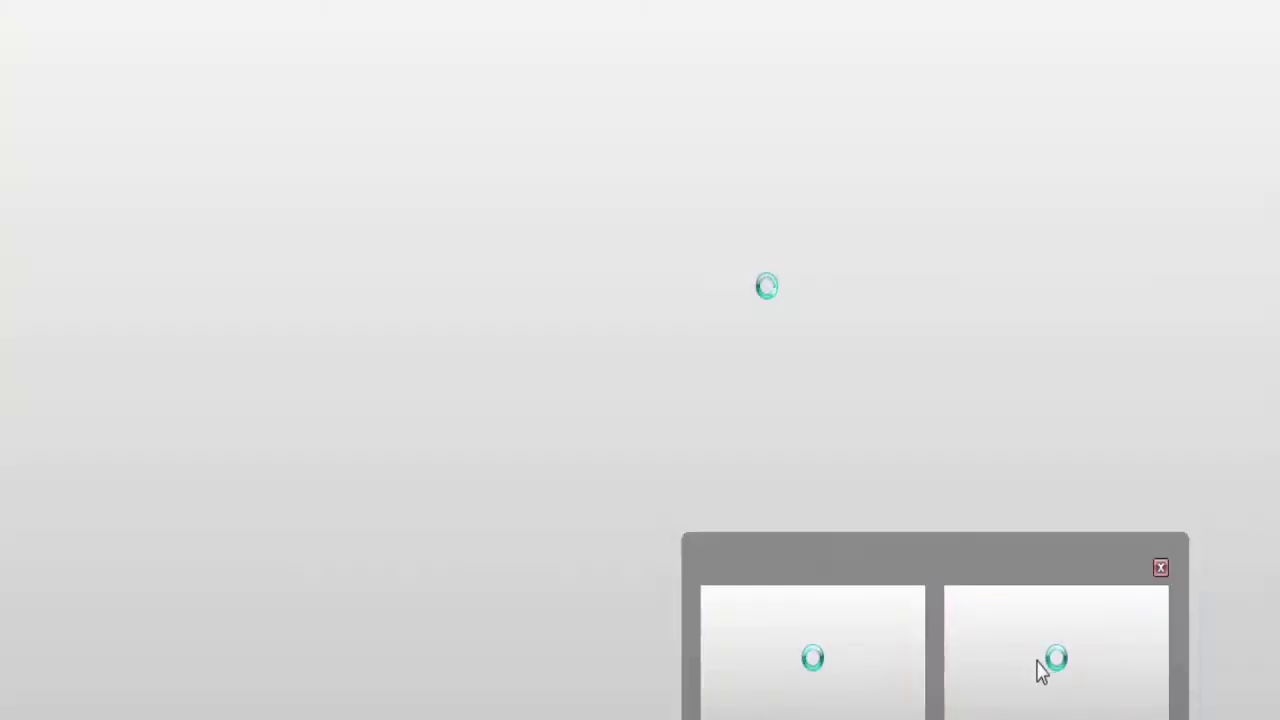
left_click(1040, 669)
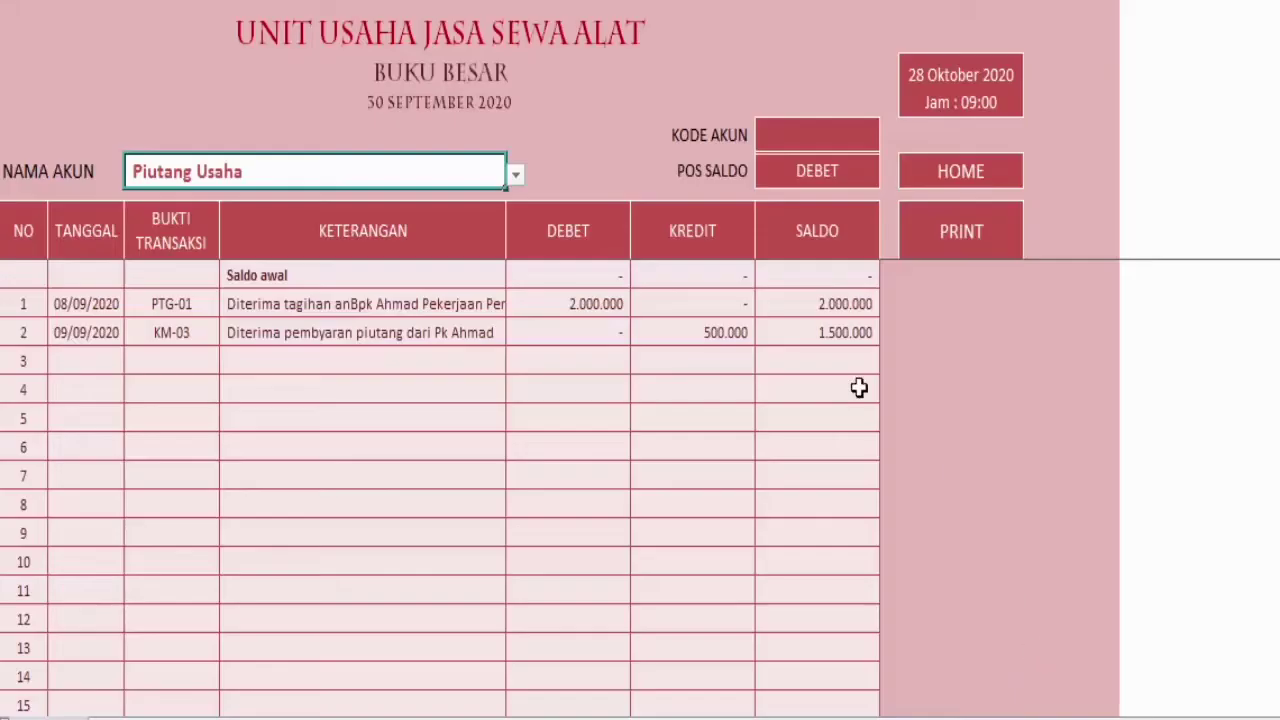
left_click(513, 180)
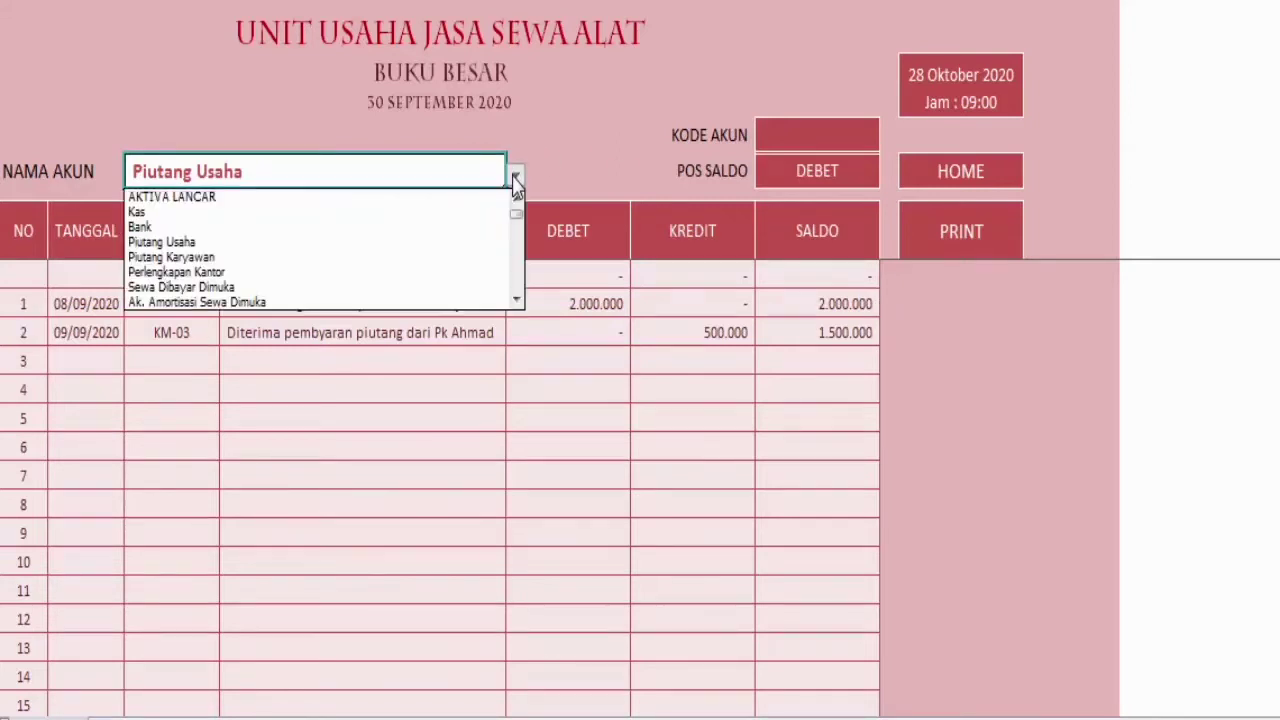
key("Down")
key("Down")
key("Down")
key("Down")
key("Down")
key("Down")
key("Down")
key("Down")
key("Down")
key("Down")
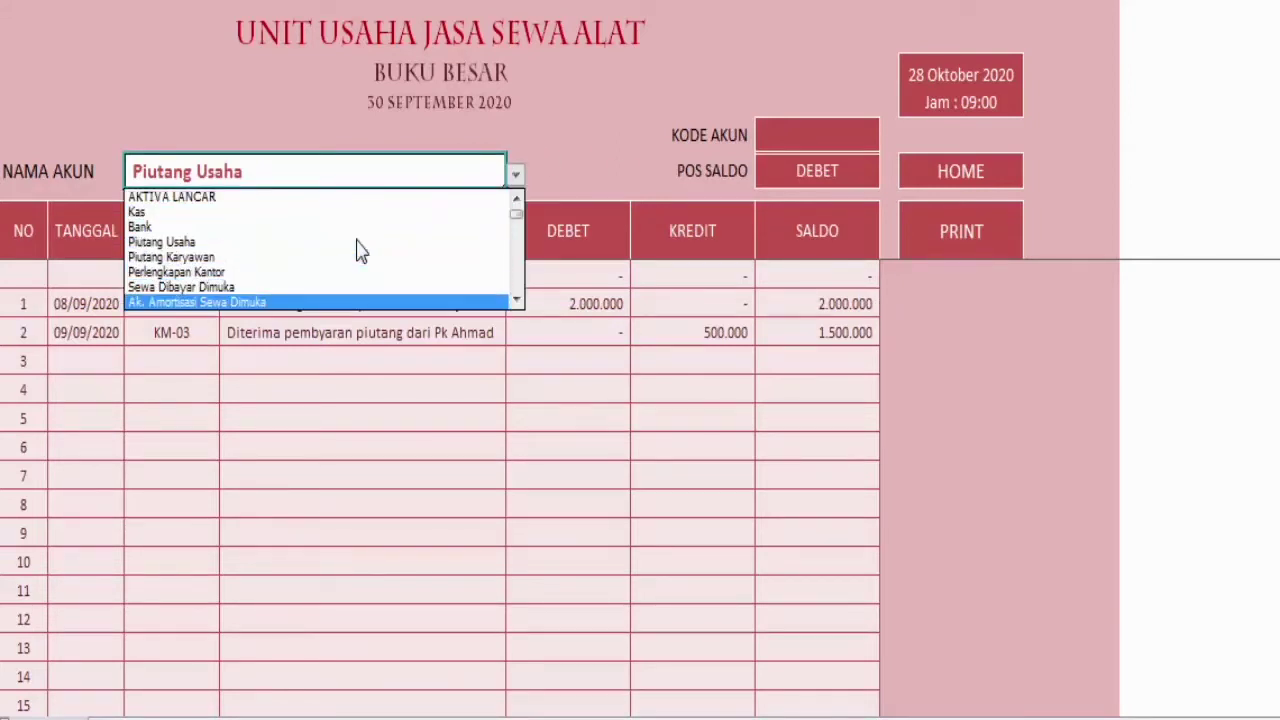
key("Down")
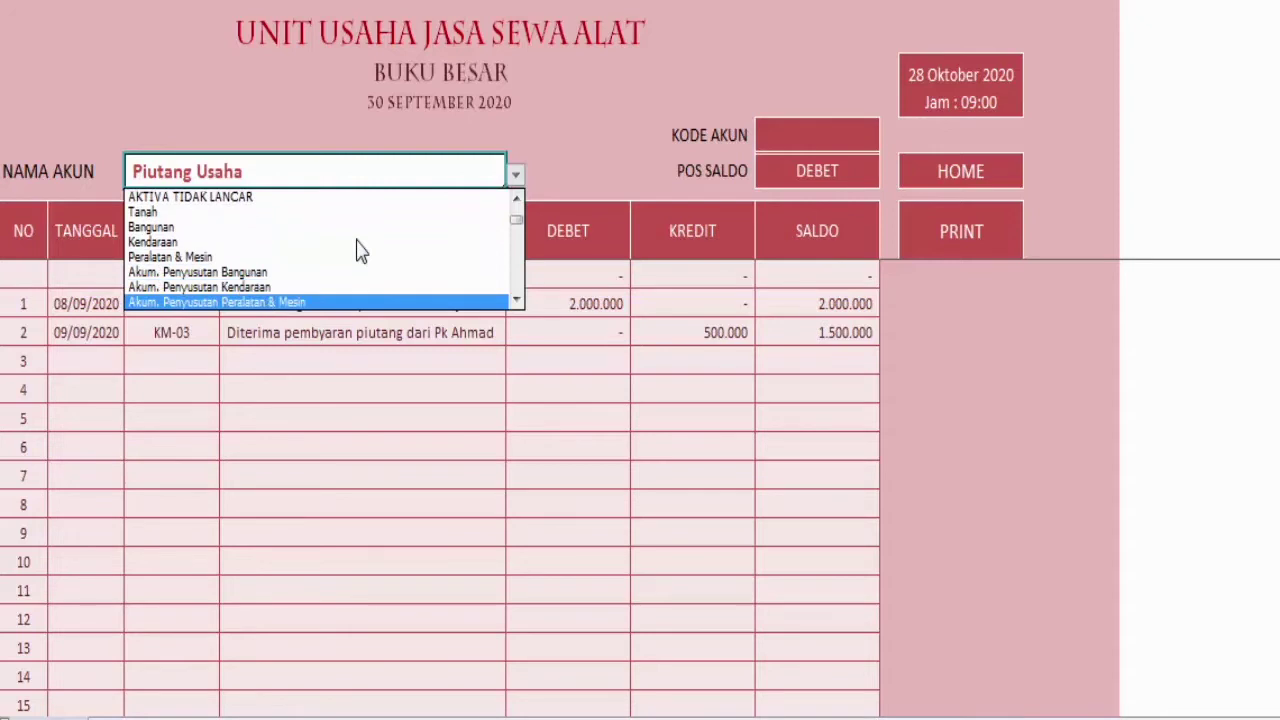
key("Up")
key("Up")
key("Up")
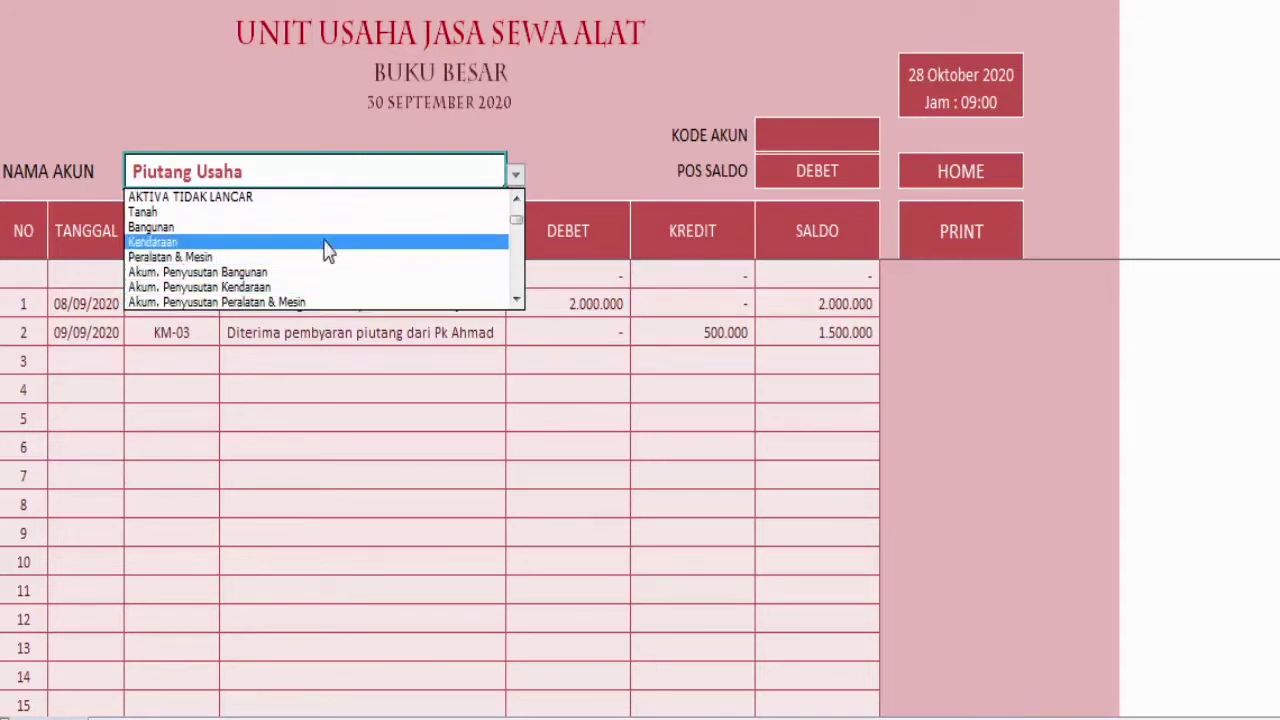
left_click(247, 258)
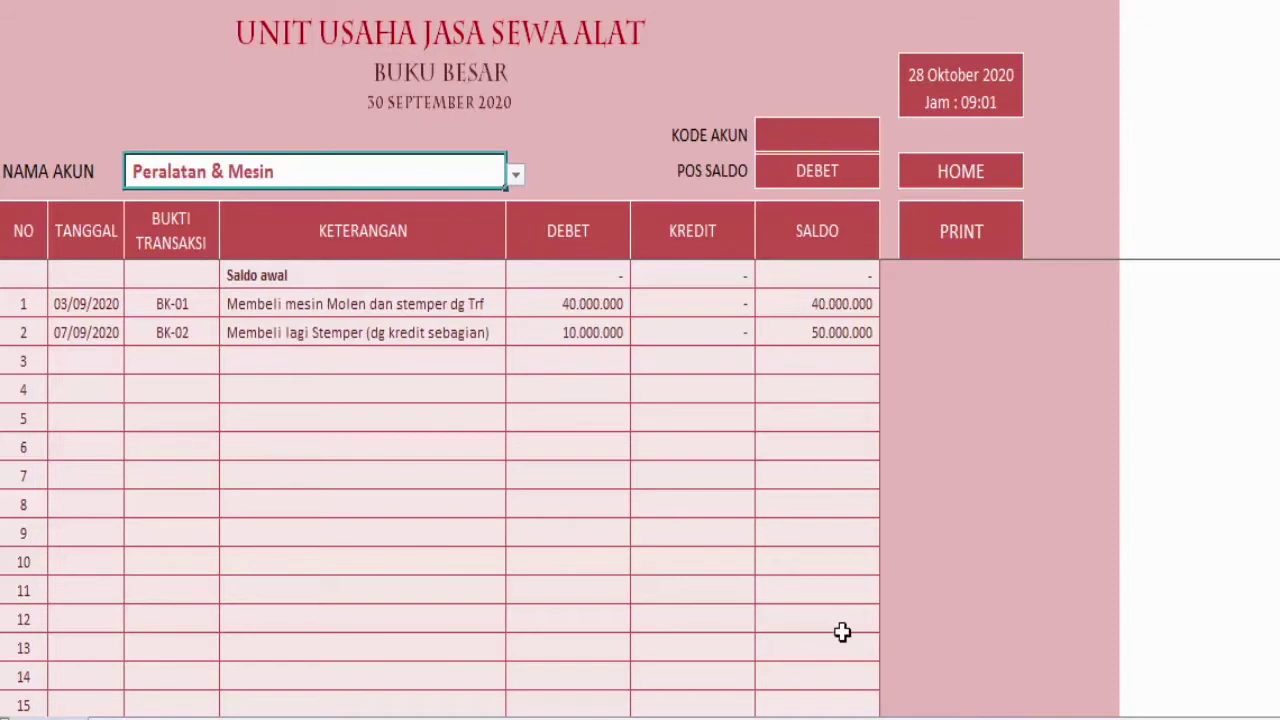
Switch to the EMKM-10 workbook and enter 50.000.000 as the SALDO AWAL DEBET for Peralatan & Mesin
left_click(935, 719)
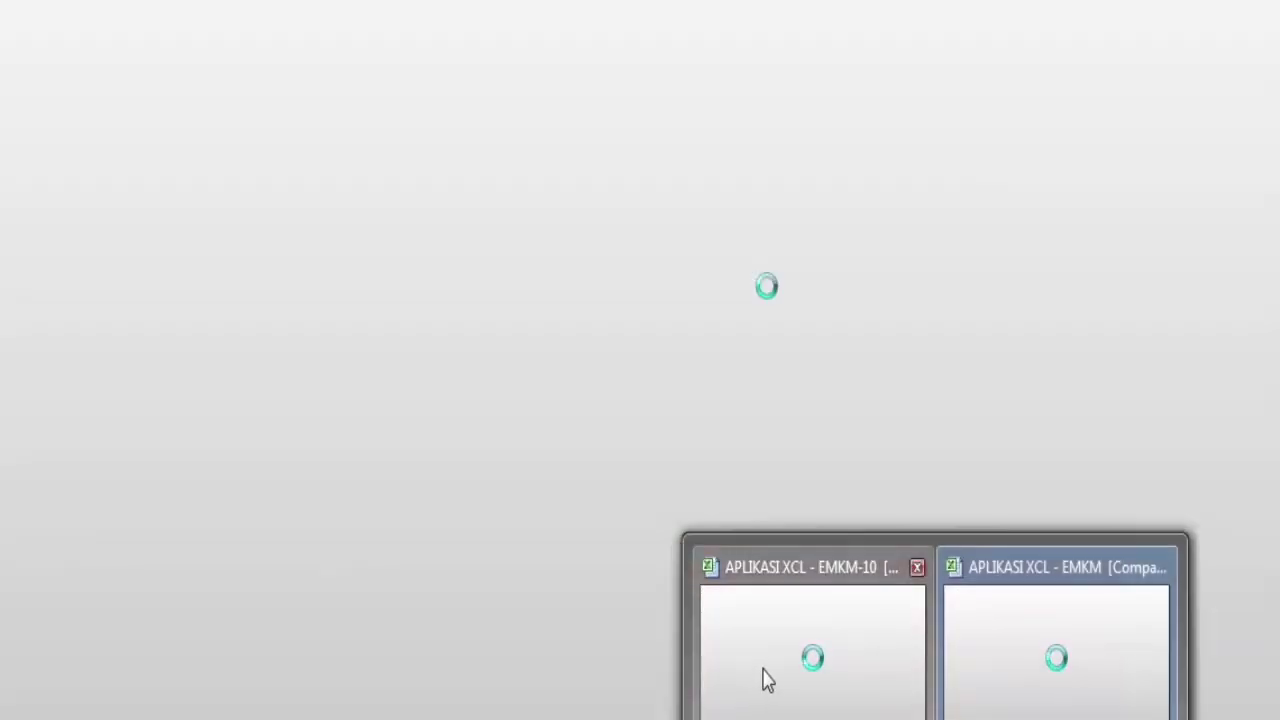
left_click(766, 680)
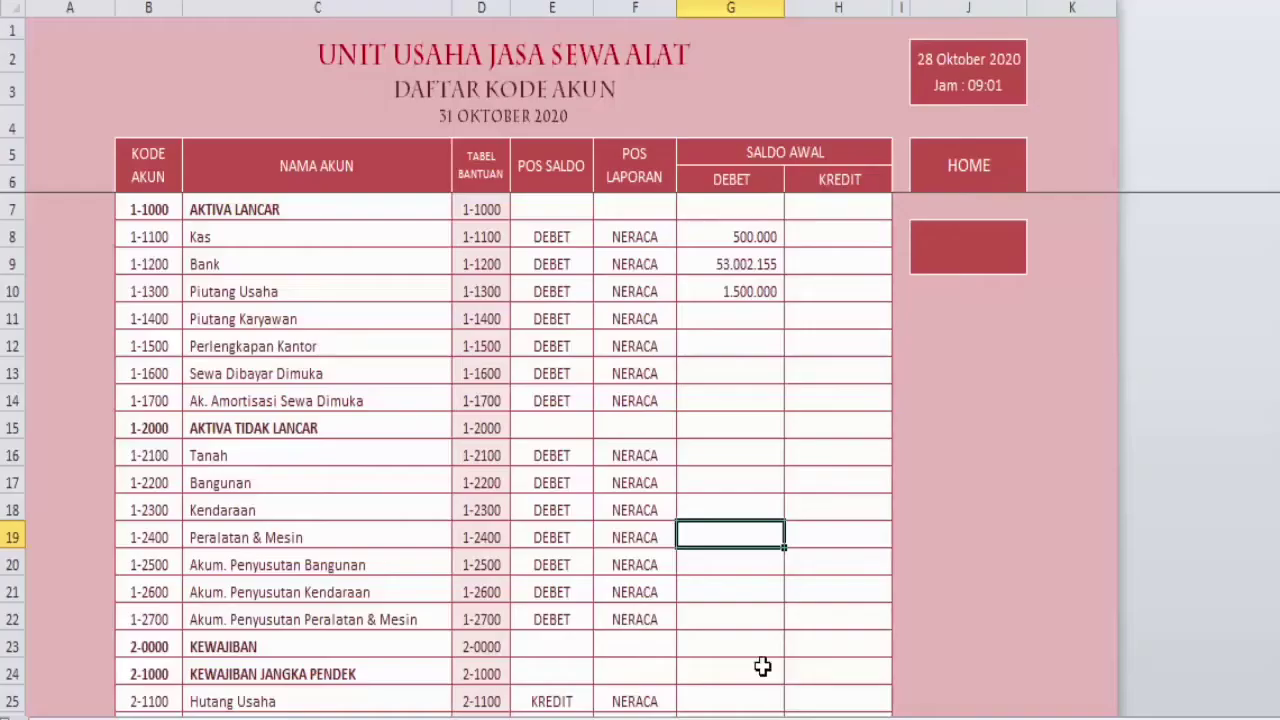
type("5")
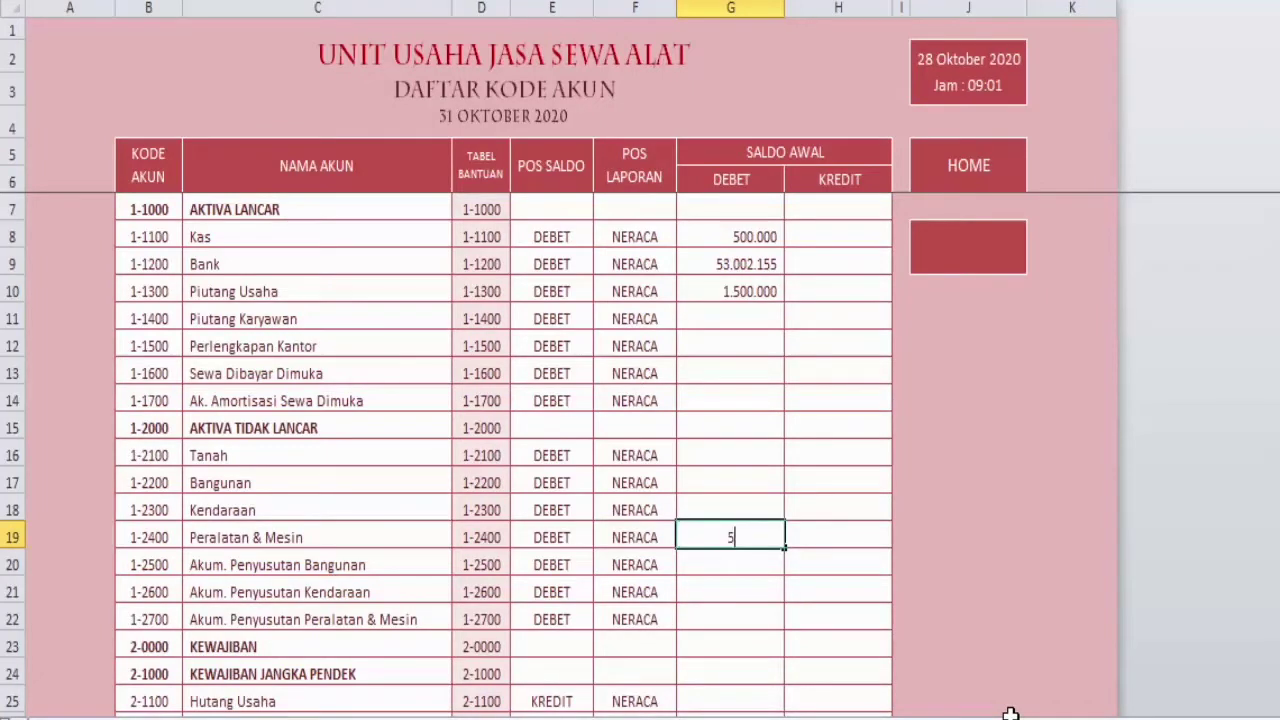
type("0000000")
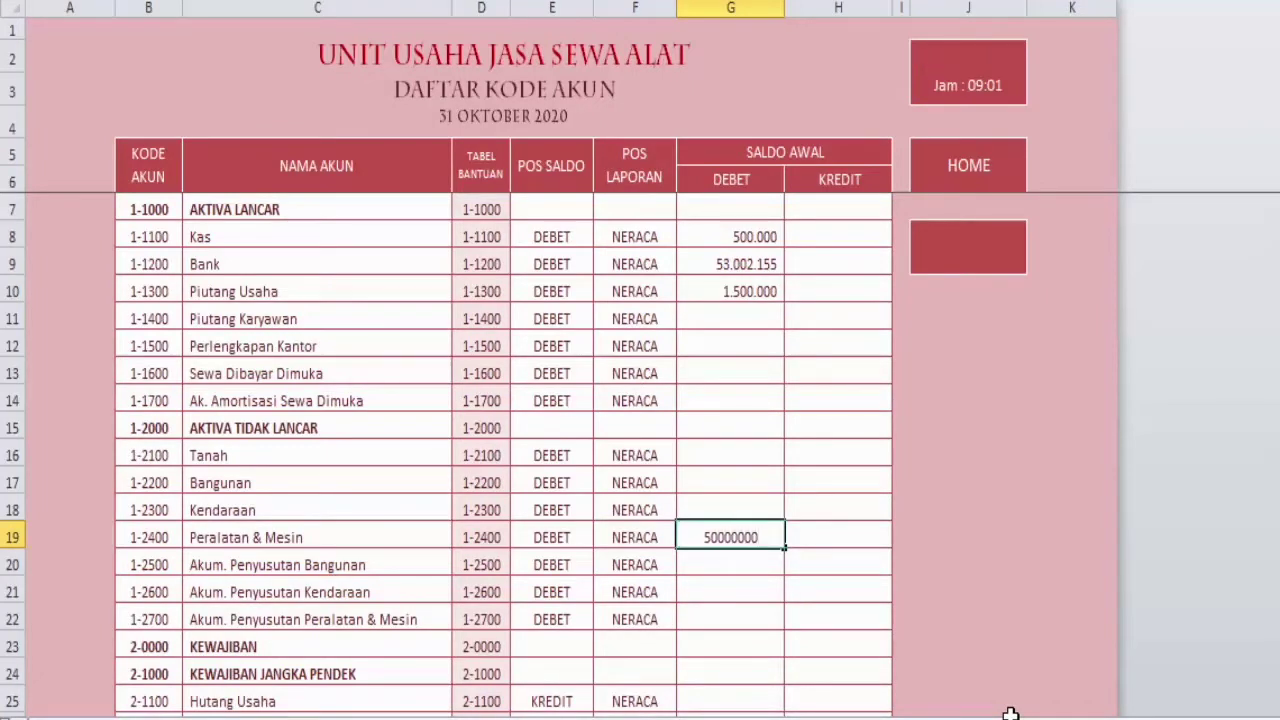
key("Return")
Select the SALDO AWAL DEBET cell for Akum. Penyusutan Peralatan & Mesin, and choose that same account in the September workbook's BUKU BESAR
key("Down")
key("Down")
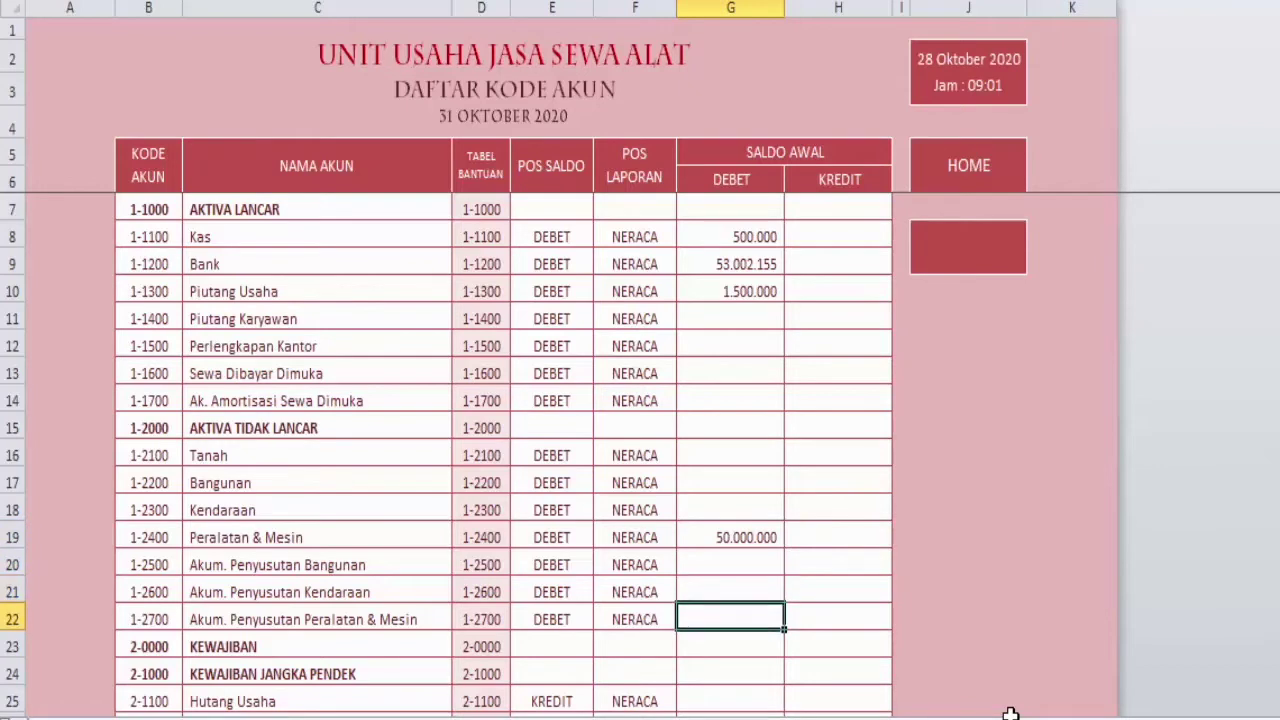
mouse_move(950, 716)
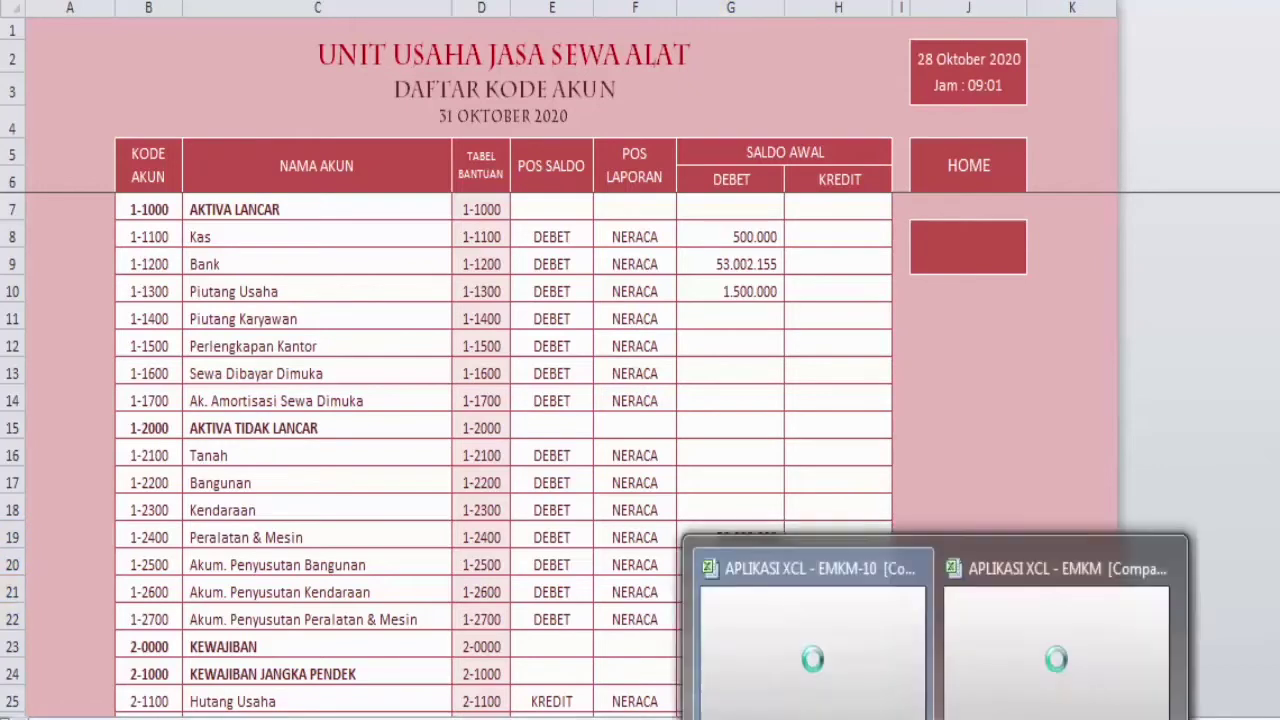
left_click(1050, 694)
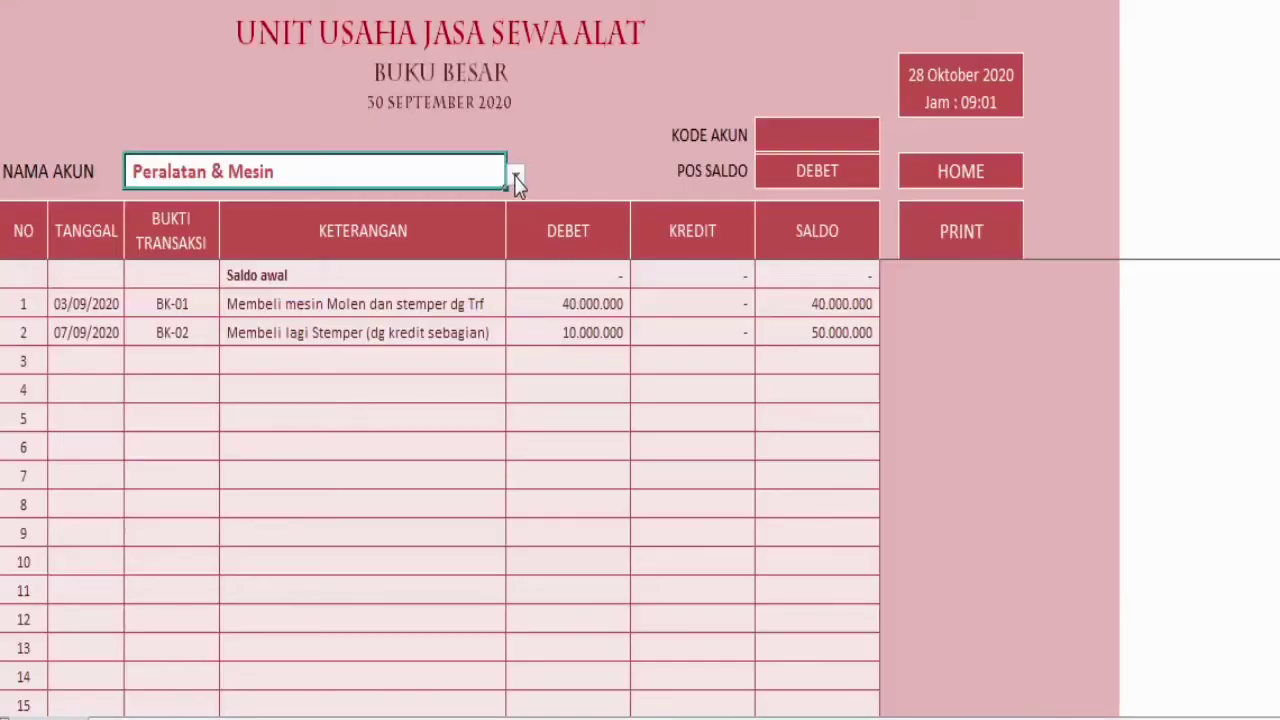
left_click(515, 178)
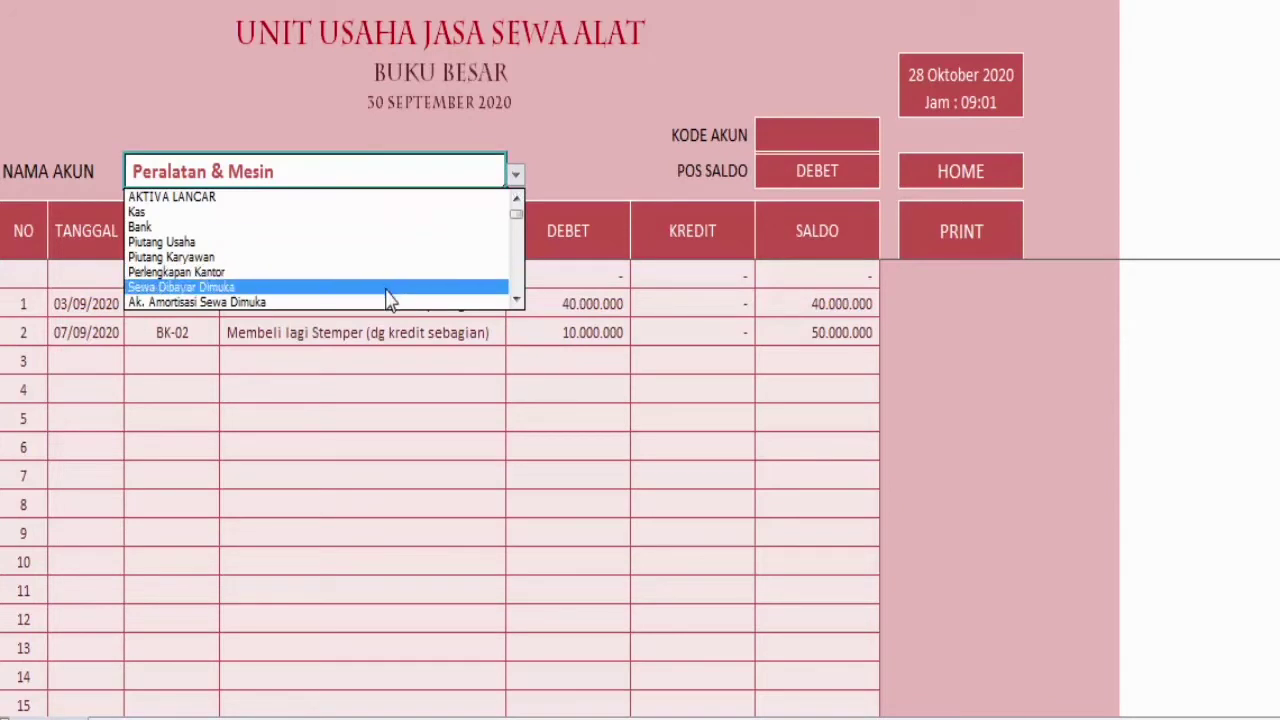
key("Down")
key("Down")
key("Down")
key("Down")
key("Down")
key("Down")
key("Down")
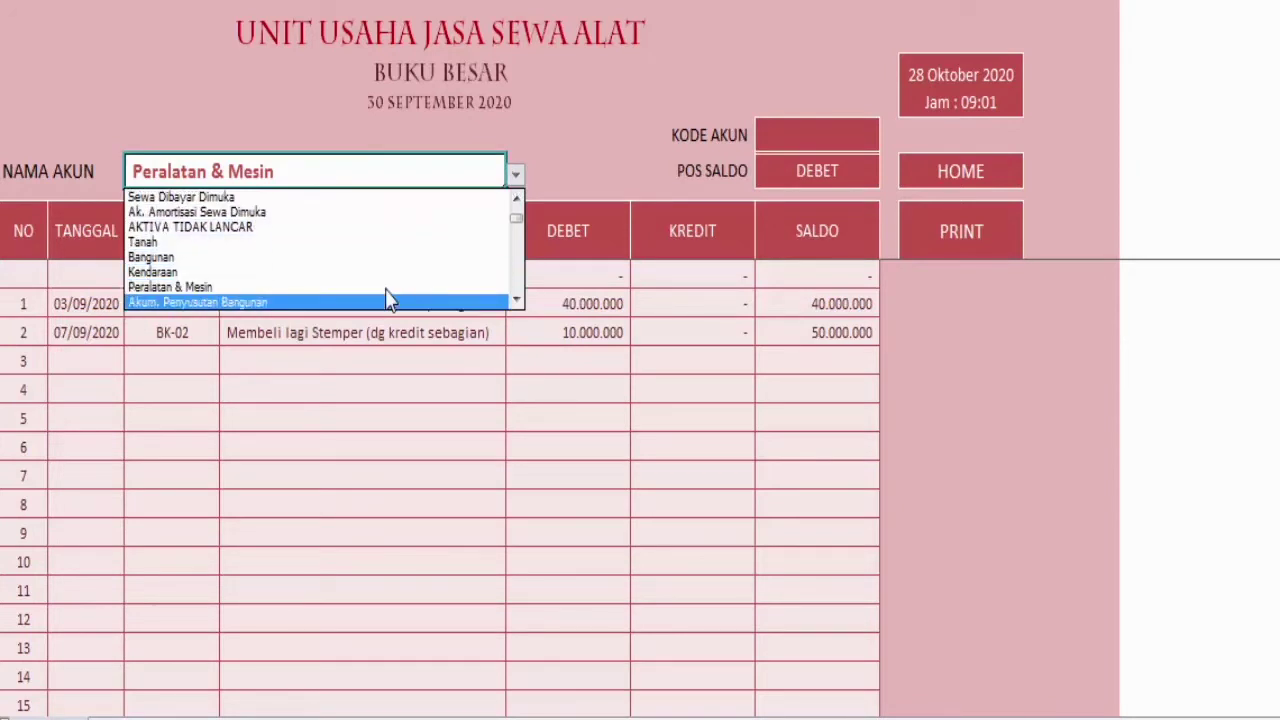
key("Down")
key("Down")
key("Down")
key("Up")
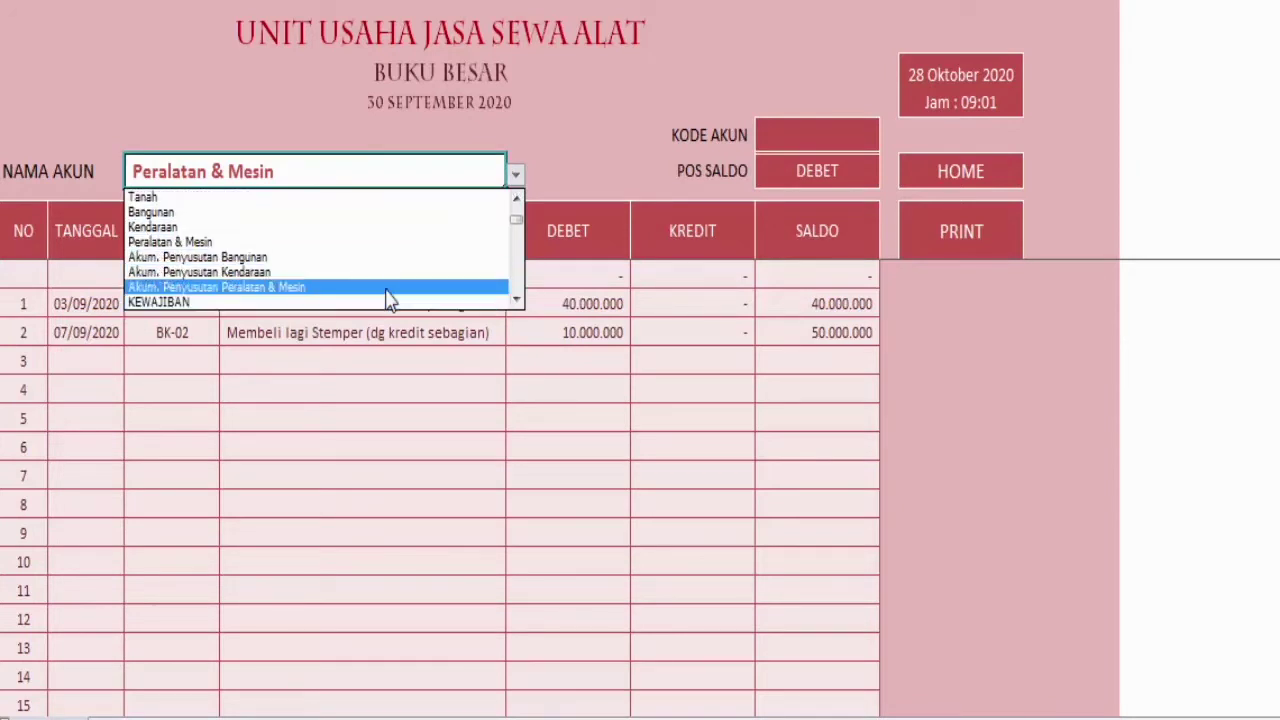
left_click(388, 290)
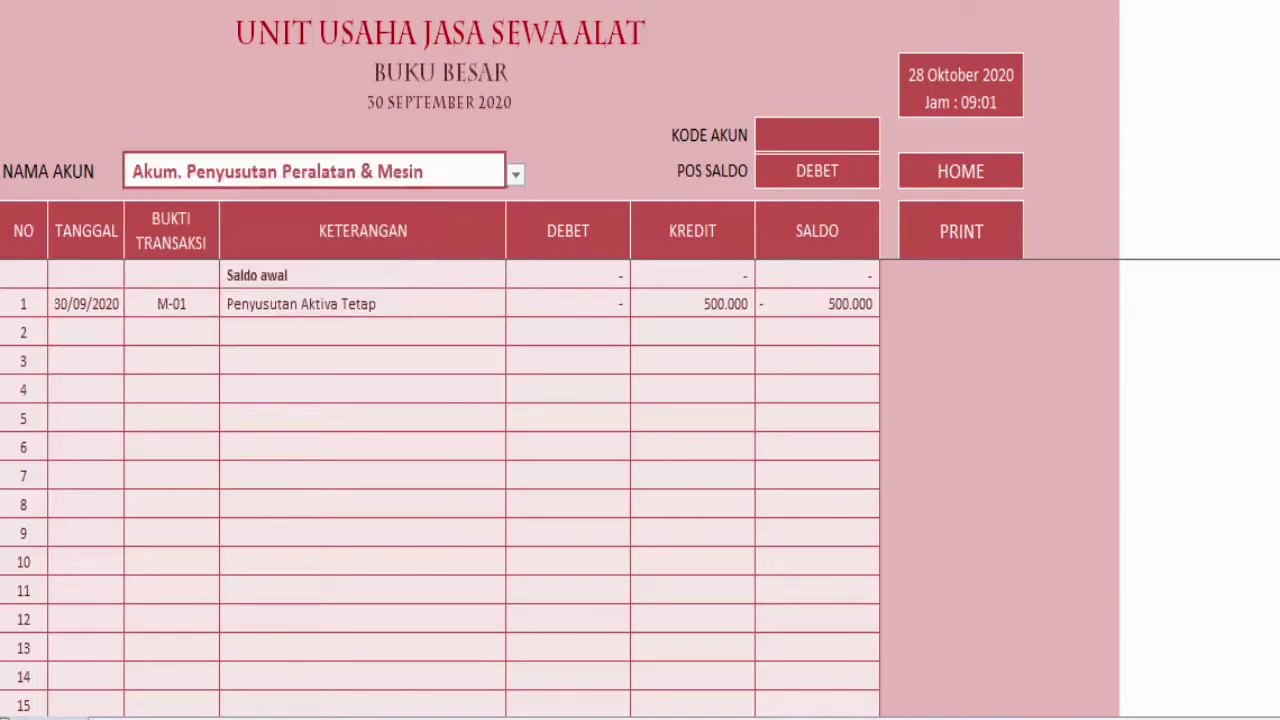
Switch to the EMKM-10 workbook and enter -500000 as the SALDO AWAL DEBET for Akum. Penyusutan Peralatan & Mesin
mouse_move(935, 718)
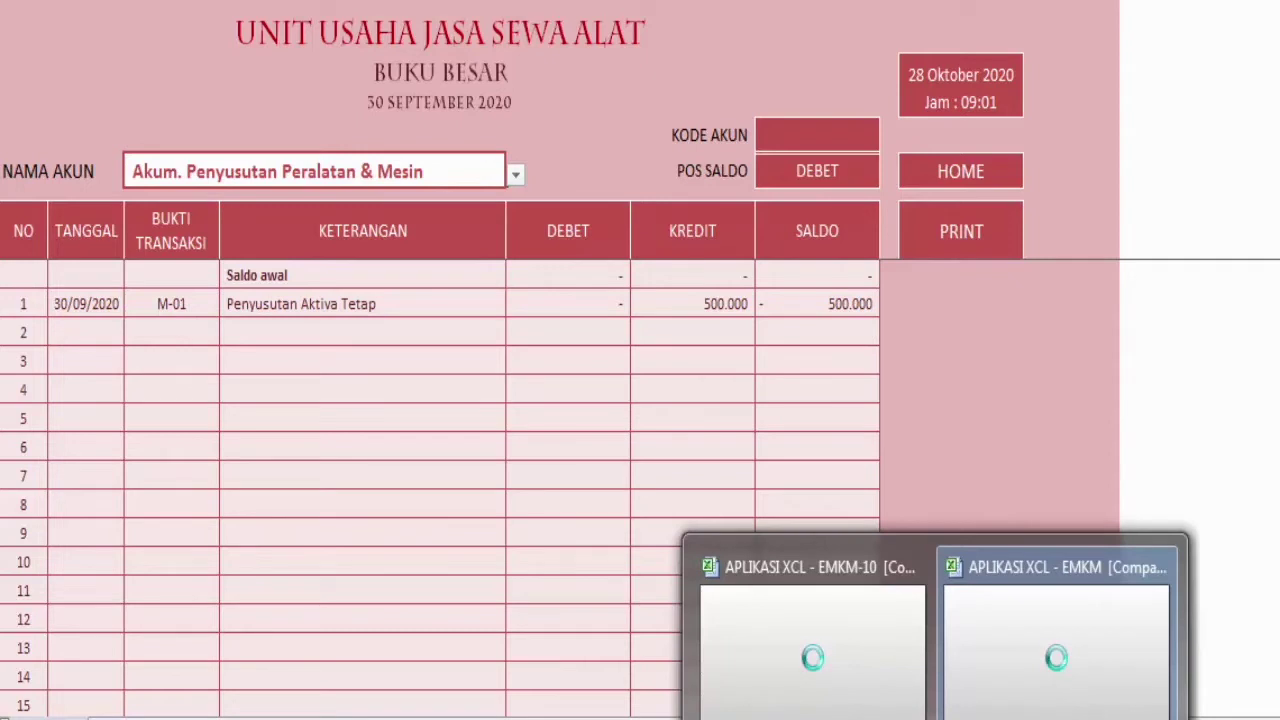
mouse_move(943, 669)
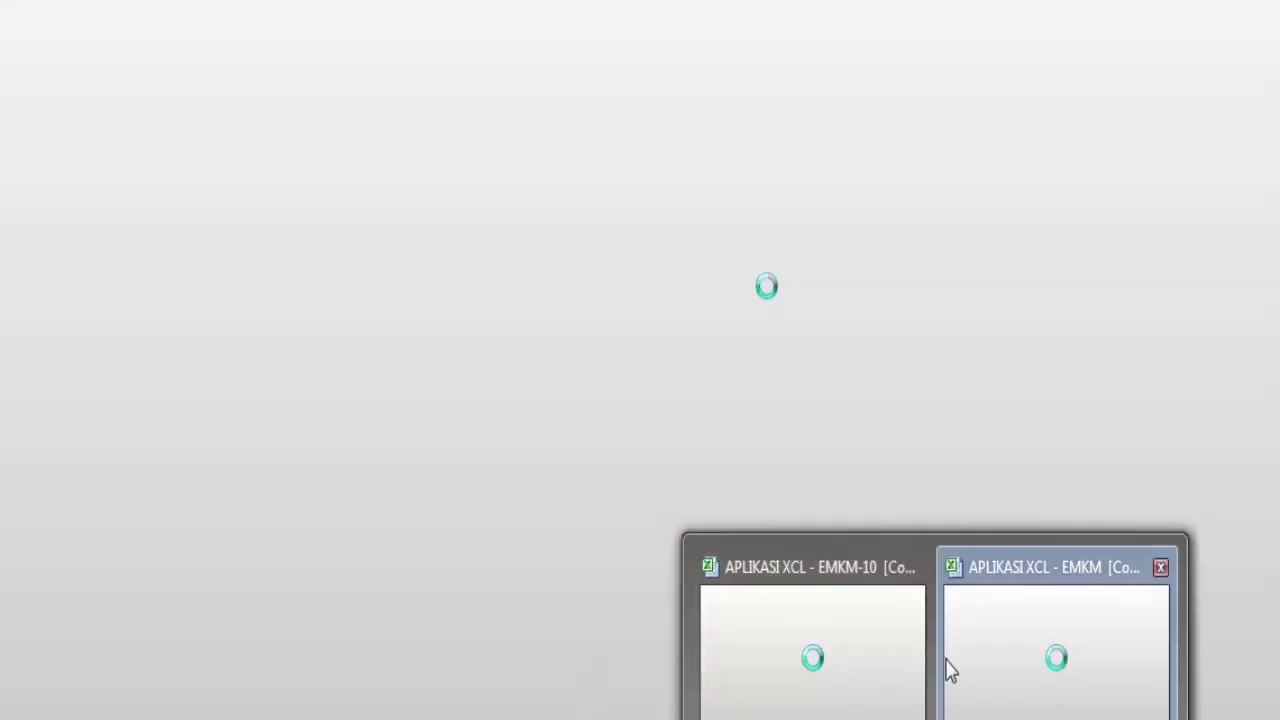
left_click(846, 651)
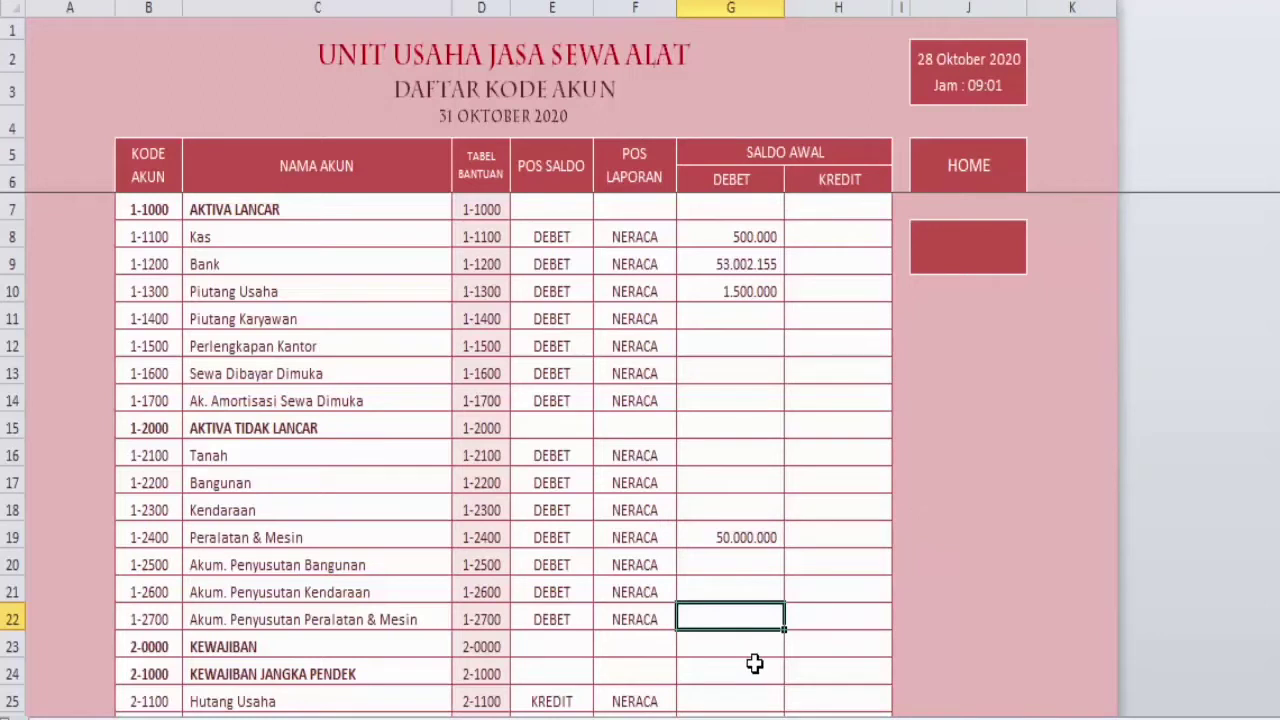
type("-500000")
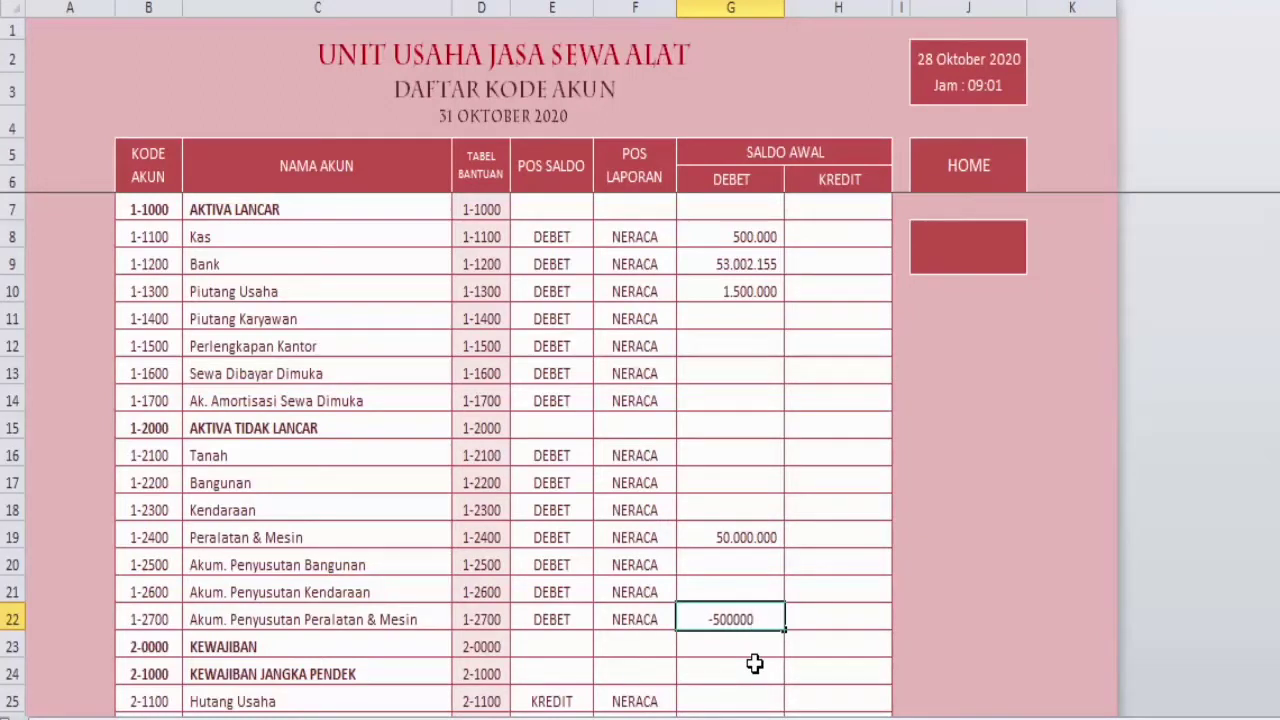
key("Return")
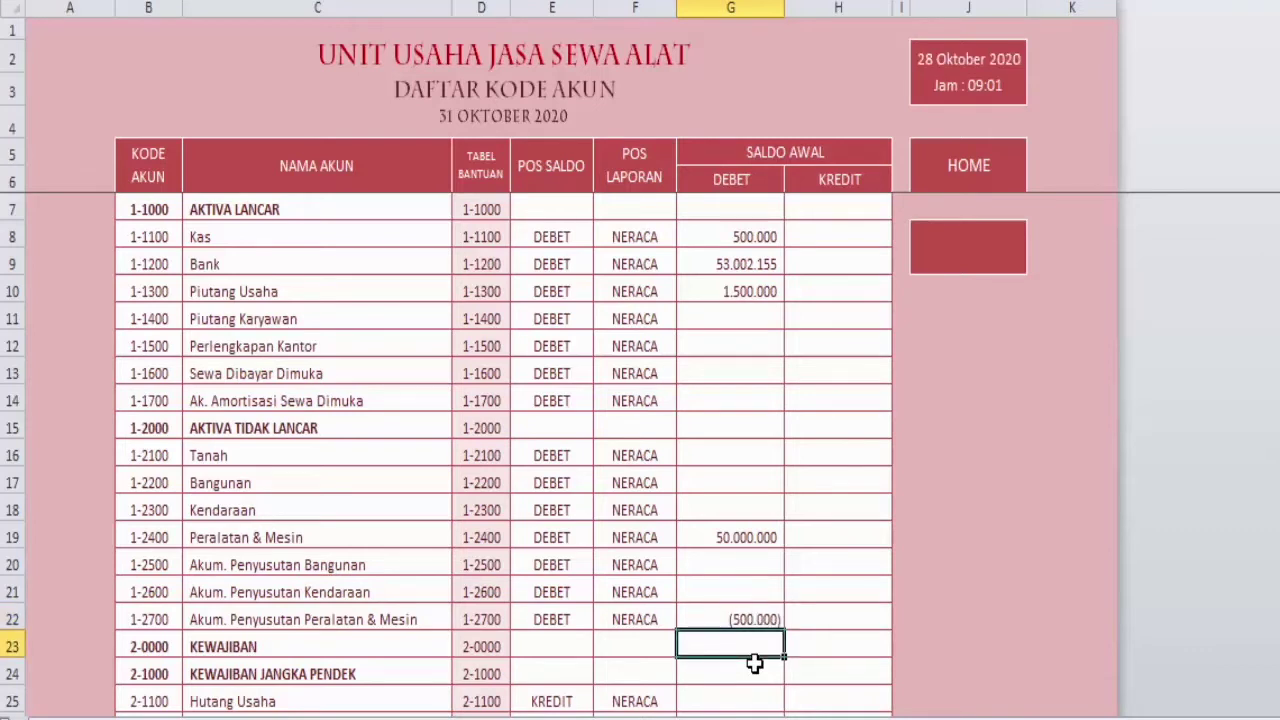
Look through the account list down to EKUITAS and select the SALDO AWAL KREDIT cell for Hutang Usaha
key("Up")
key("Up")
key("Up")
key("Up")
key("Up")
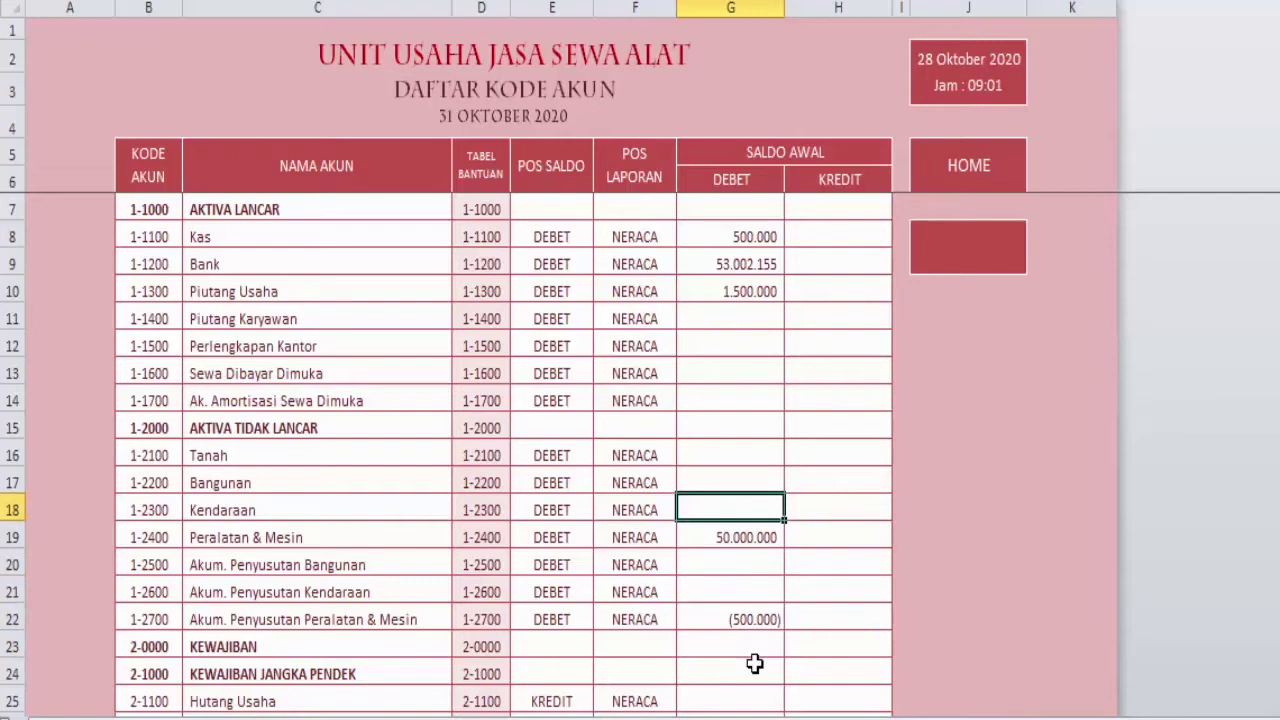
key("Down")
key("Down")
key("Down")
key("Down")
key("Down")
key("Down")
key("Down")
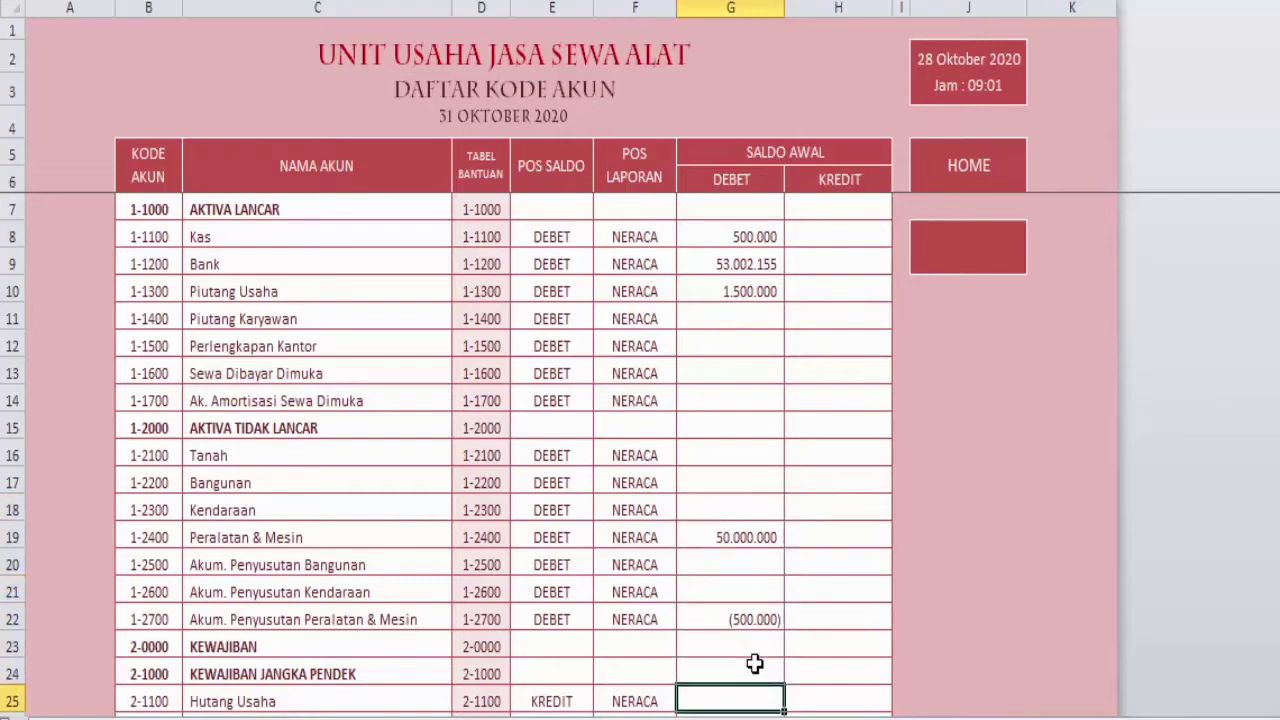
key("Down")
key("Down")
key("Down")
key("Down")
key("Down")
key("Down")
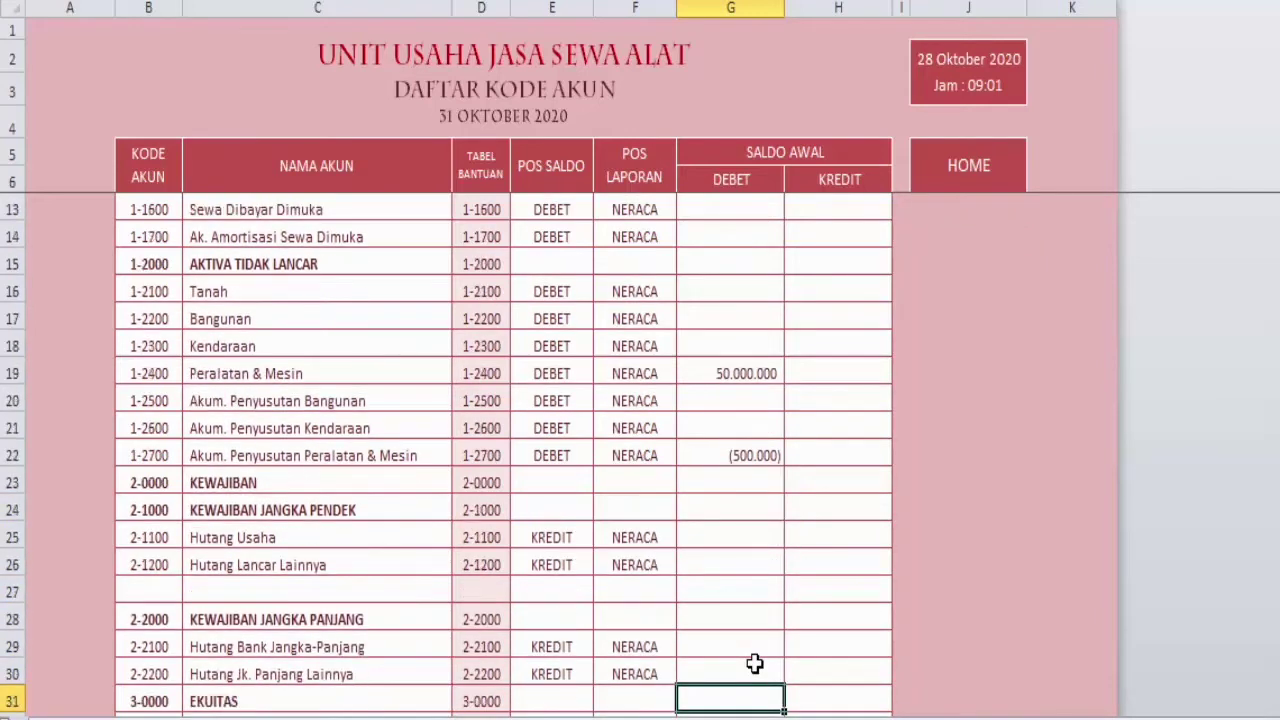
key("Up")
key("Up")
key("Up")
key("Up")
key("Up")
key("Up")
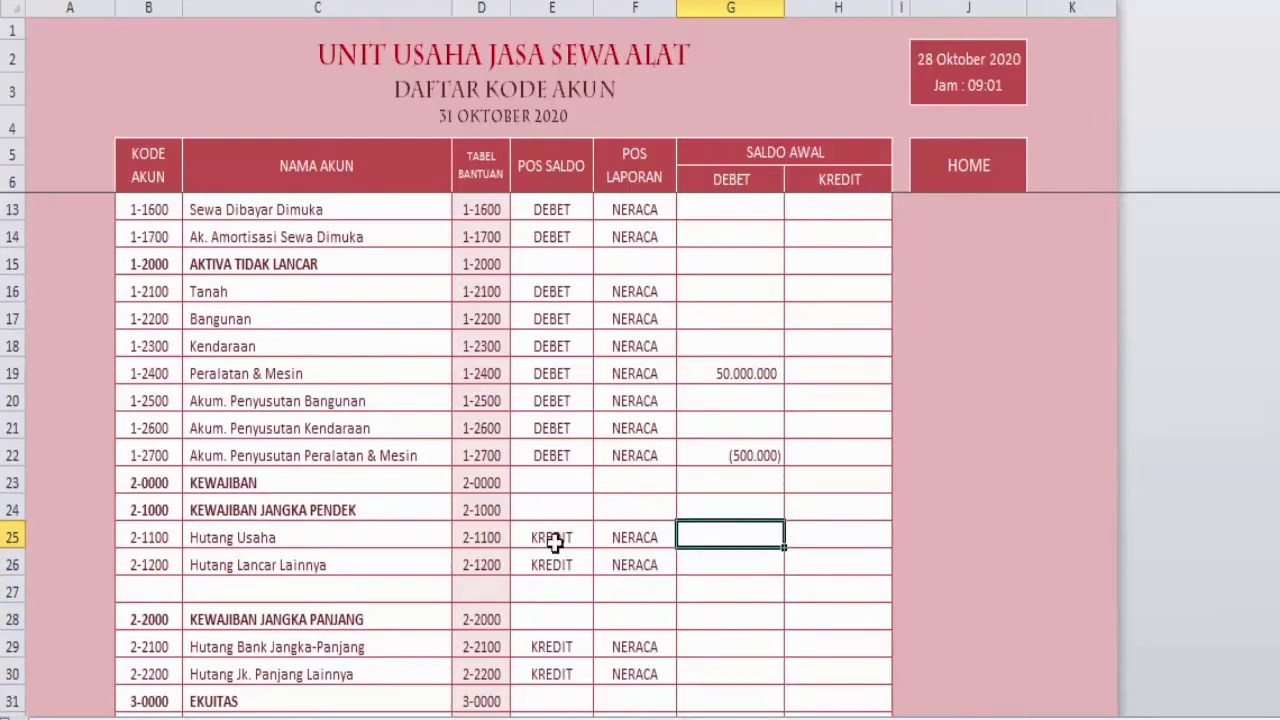
left_click(820, 534)
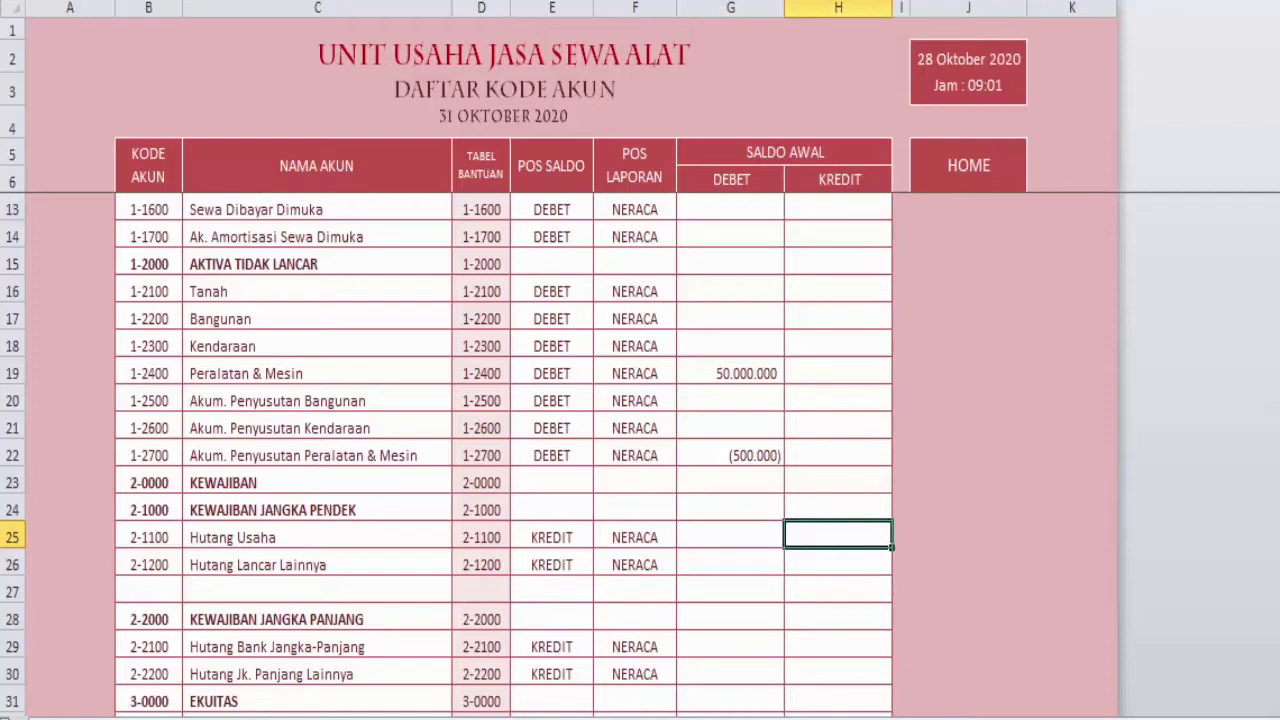
Return to the September workbook's BUKU BESAR and choose Hutang Usaha as the account
mouse_move(986, 686)
left_click(1043, 688)
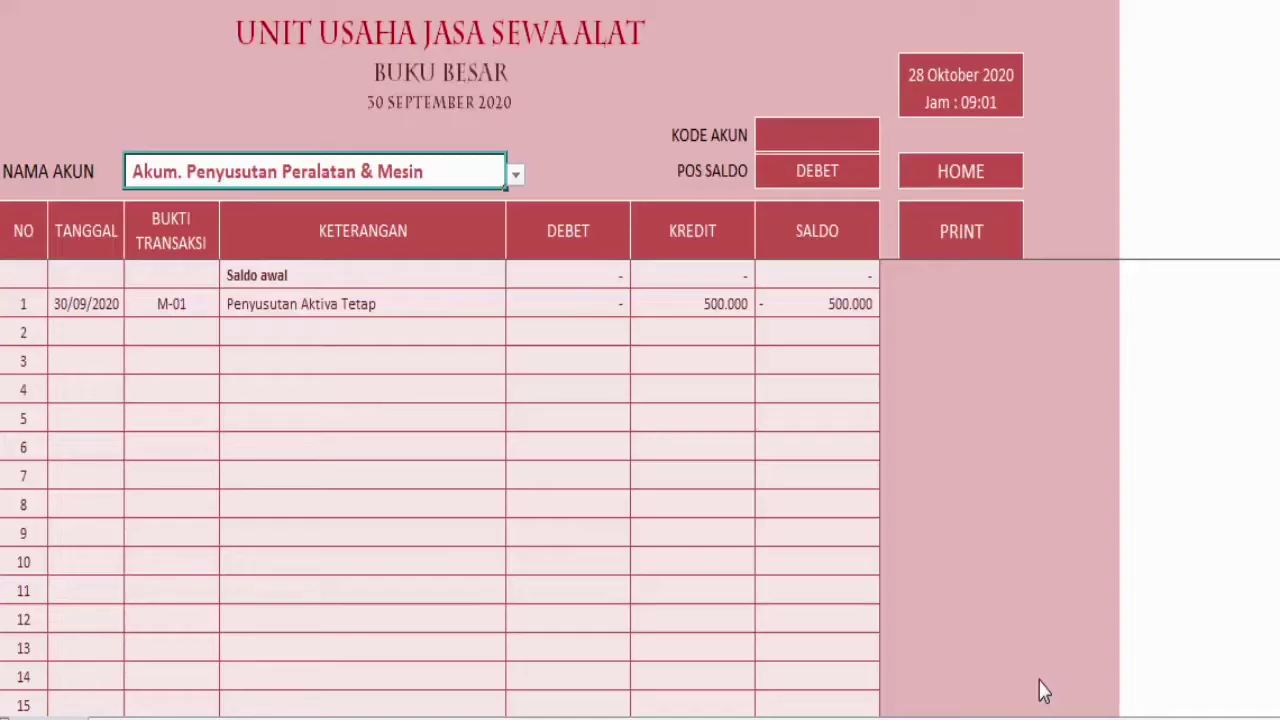
left_click(518, 180)
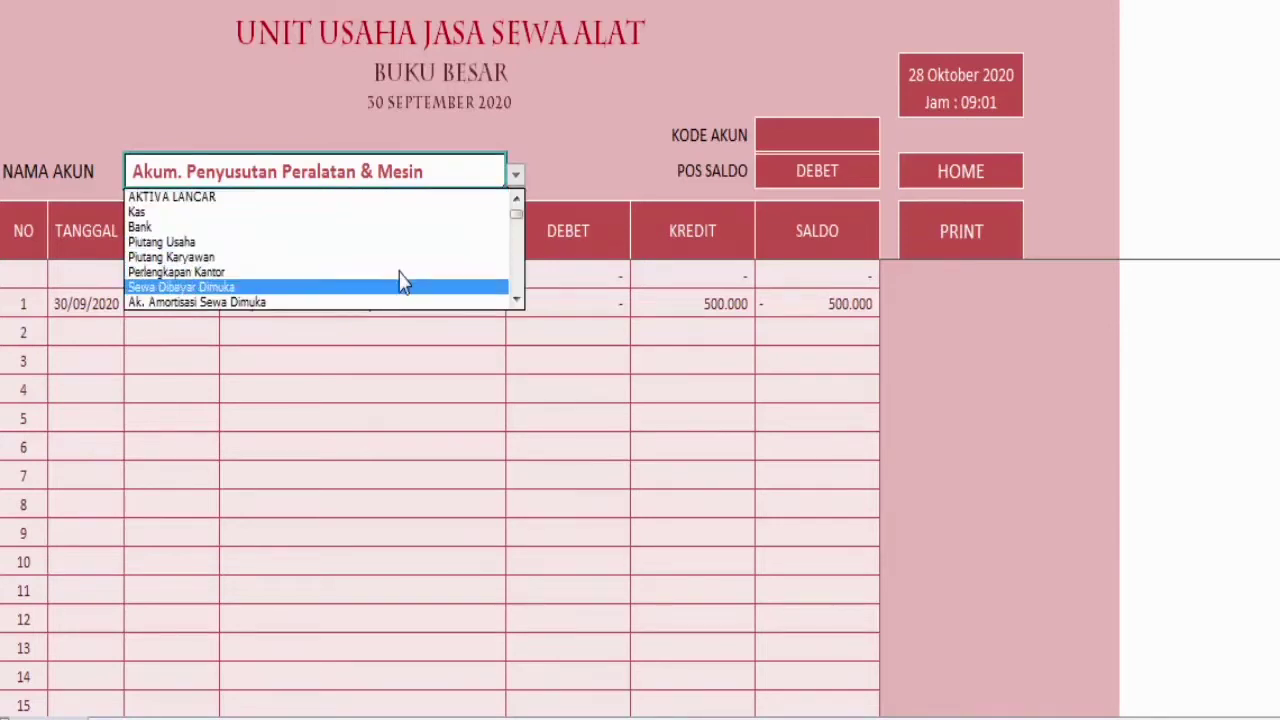
key("Down")
key("Down")
key("Down")
key("Down")
key("Down")
key("Down")
key("Down")
key("Down")
key("Down")
key("Down")
key("Down")
key("Down")
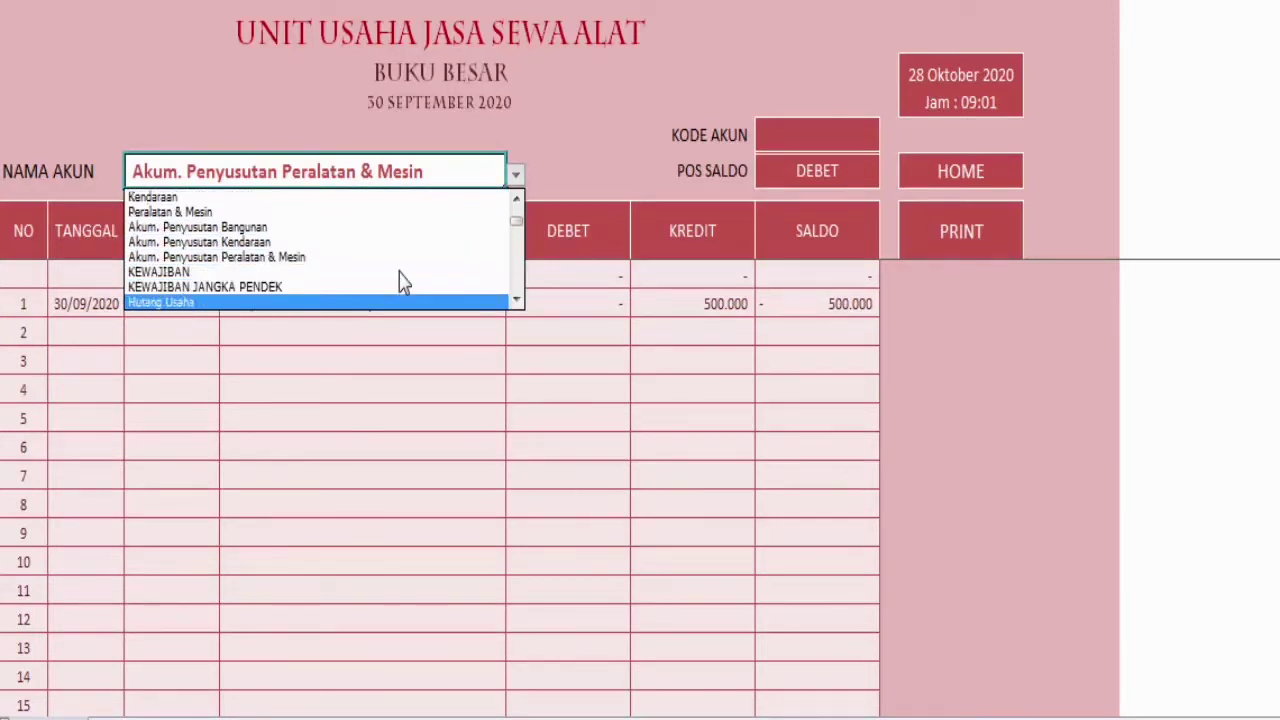
key("Down")
key("Down")
key("Down")
key("Up")
key("Up")
key("Up")
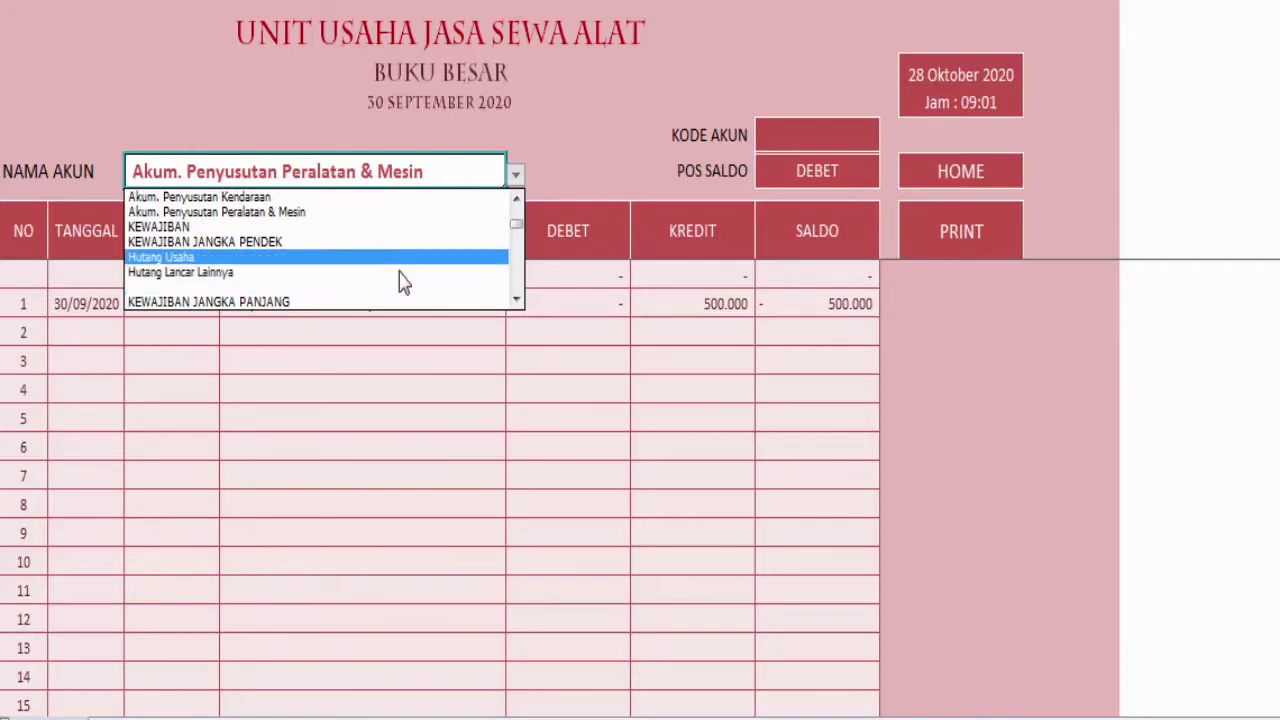
key("Return")
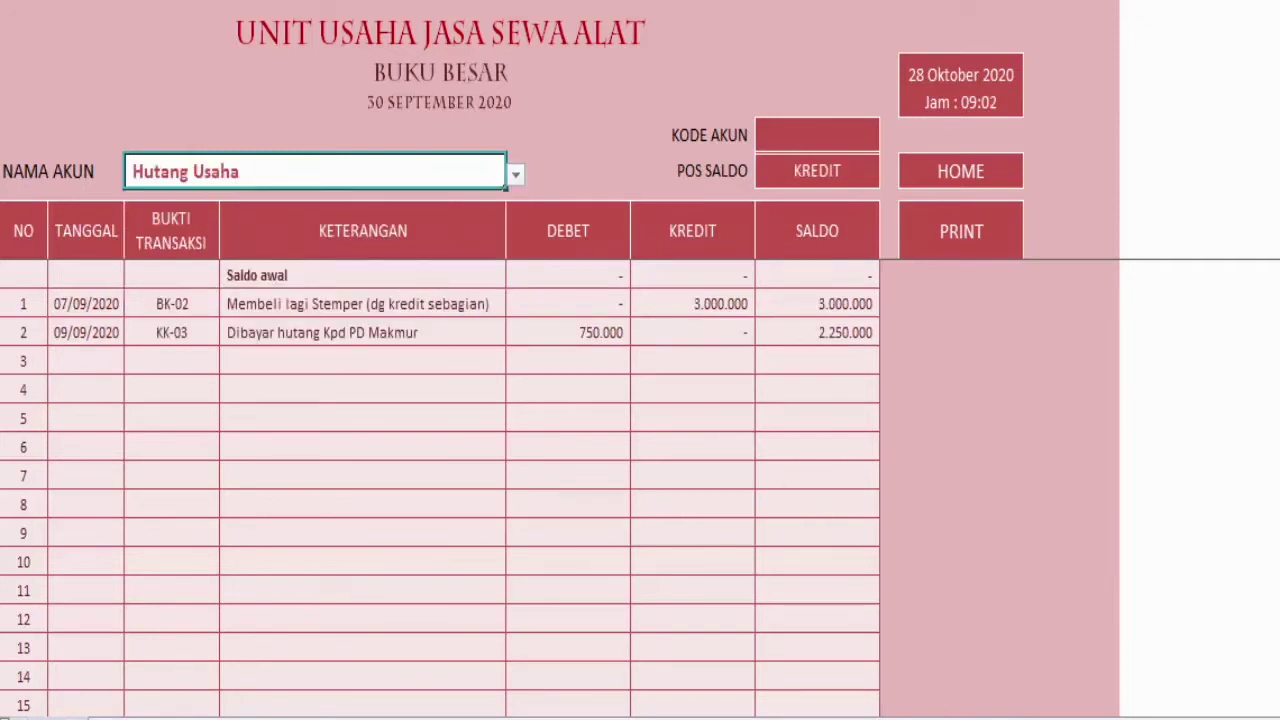
Switch to the EMKM-10 workbook and enter 2.250.000 as the SALDO AWAL KREDIT for Hutang Usaha
key("super+t")
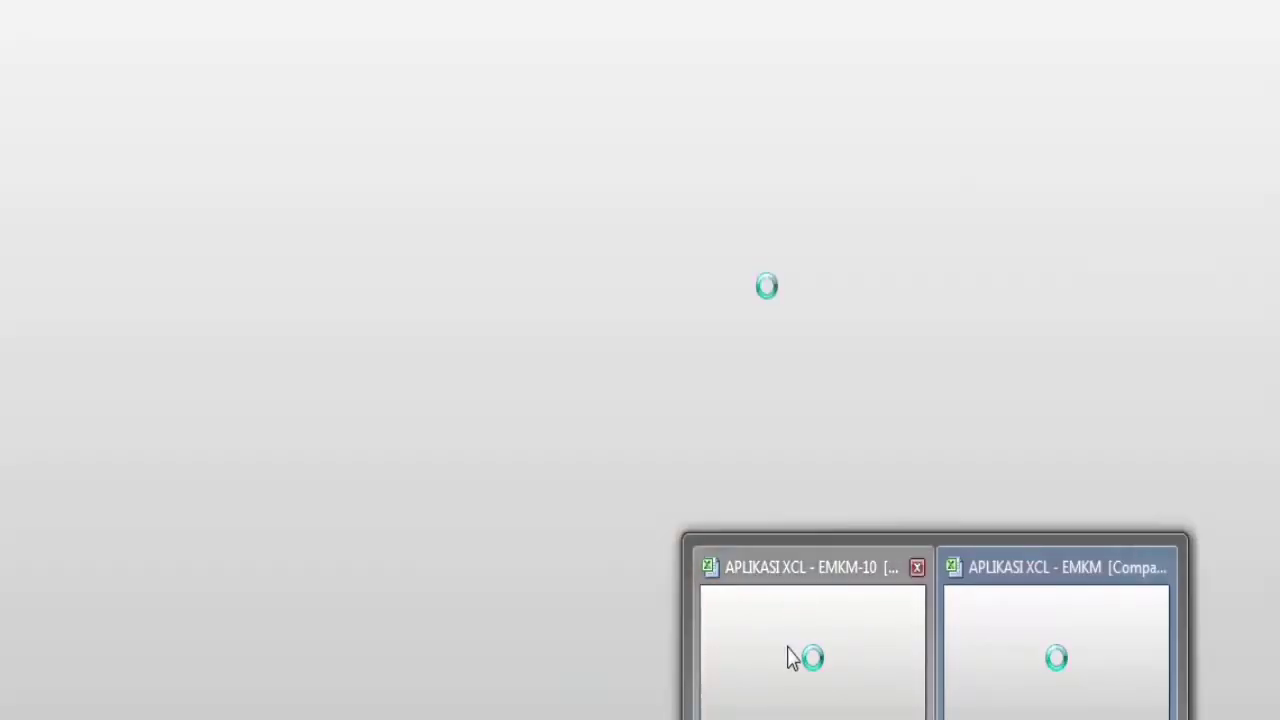
left_click(789, 652)
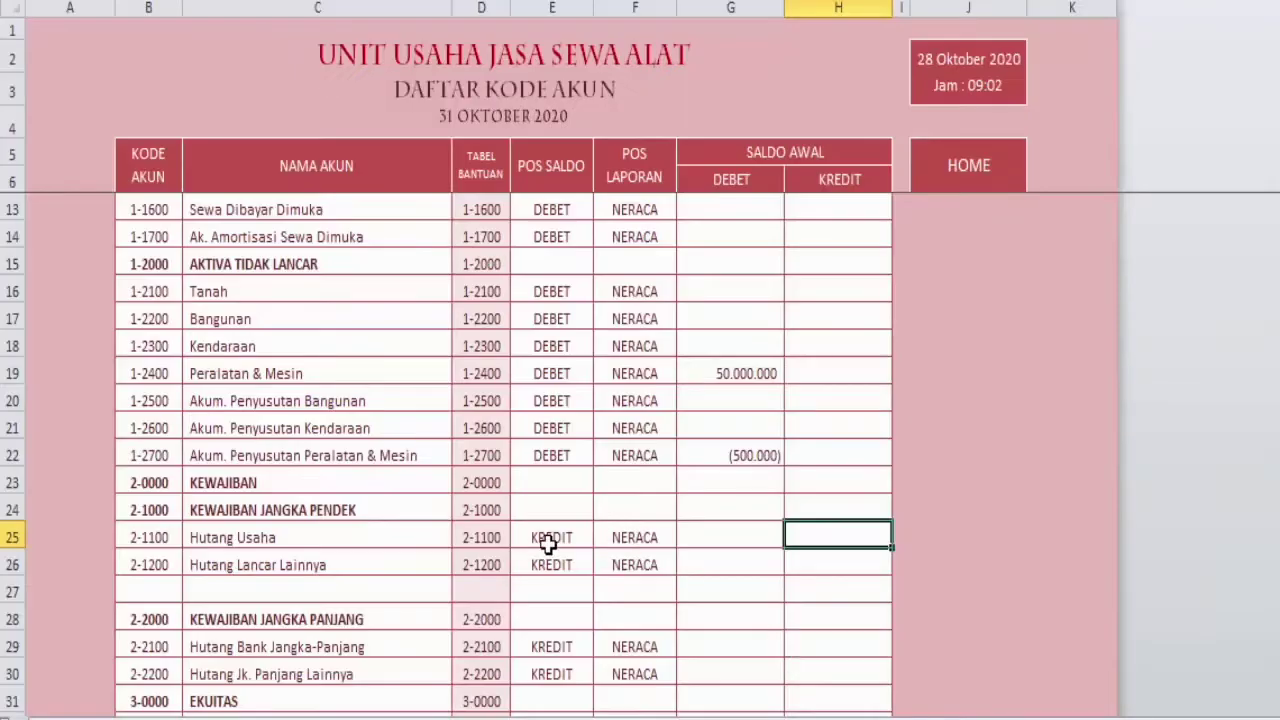
type("2")
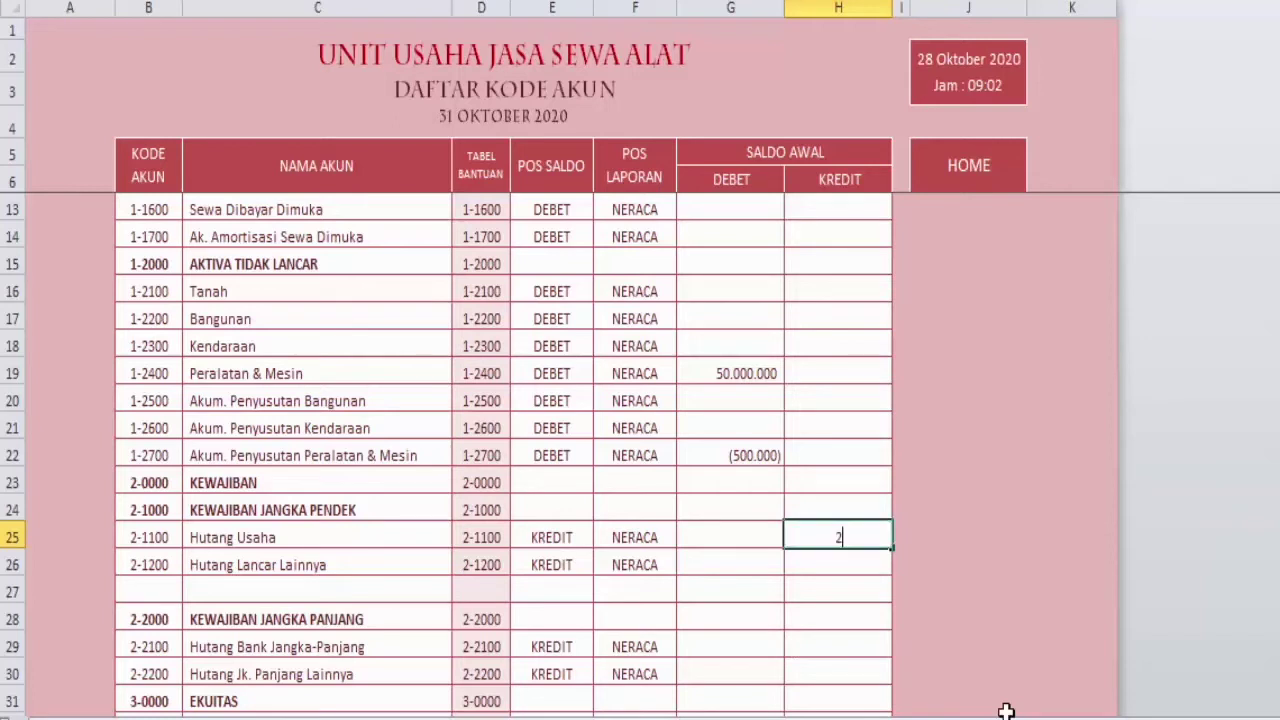
type("250000")
key("Return")
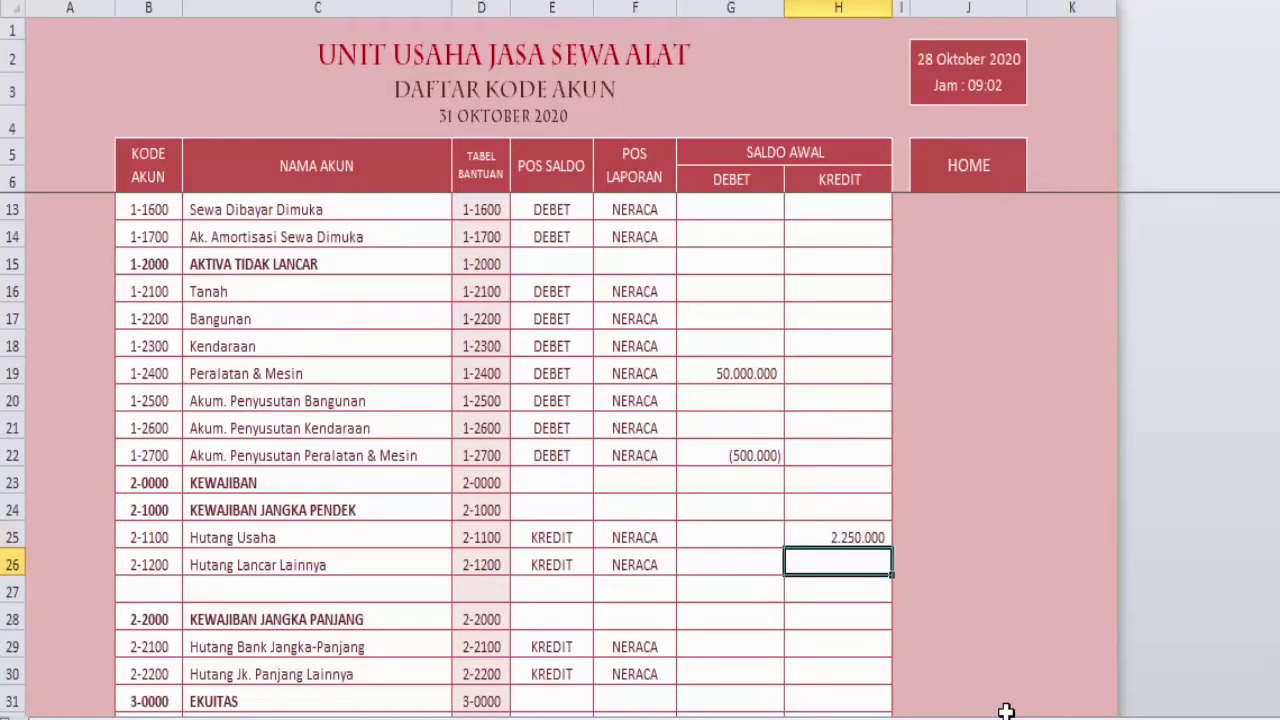
Select the SALDO AWAL KREDIT cell for Modal Disetor in DAFTAR KODE AKUN
key("Down")
key("Down")
key("Down")
key("Down")
key("Down")
key("Down")
key("Down")
key("Down")
key("Down")
key("Down")
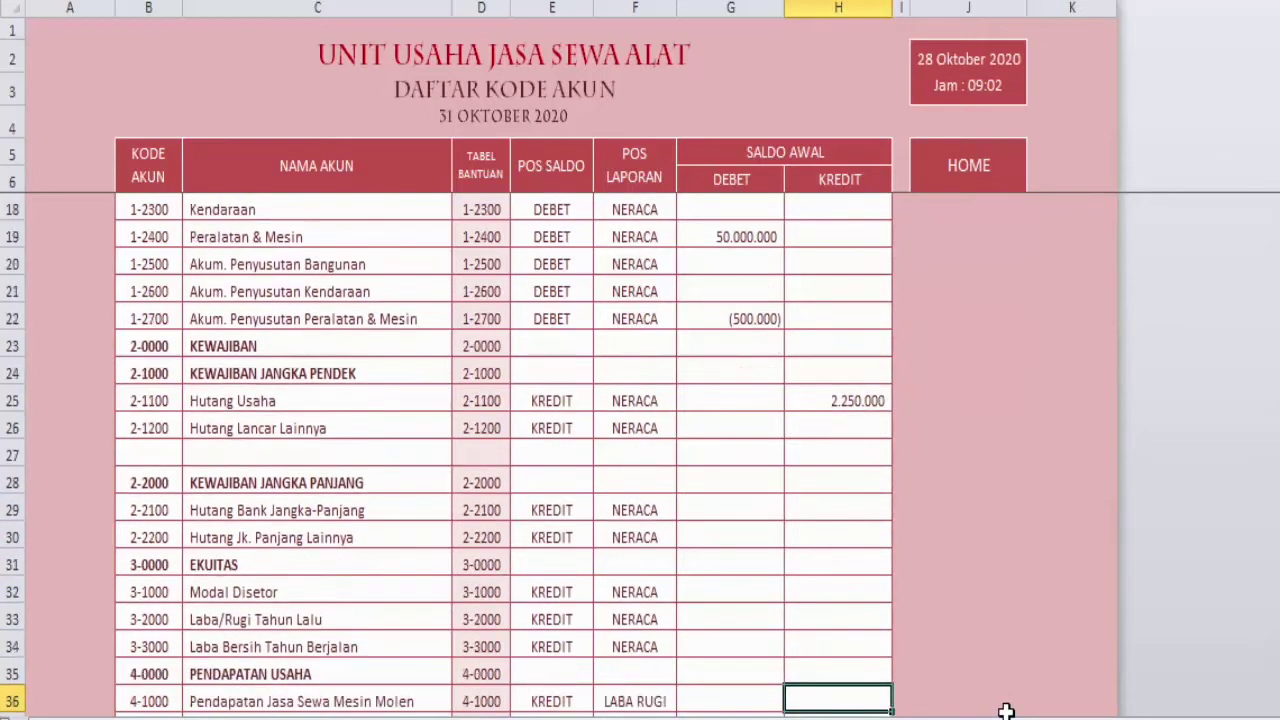
key("Down")
key("Up")
key("Up")
key("Up")
key("Up")
key("Up")
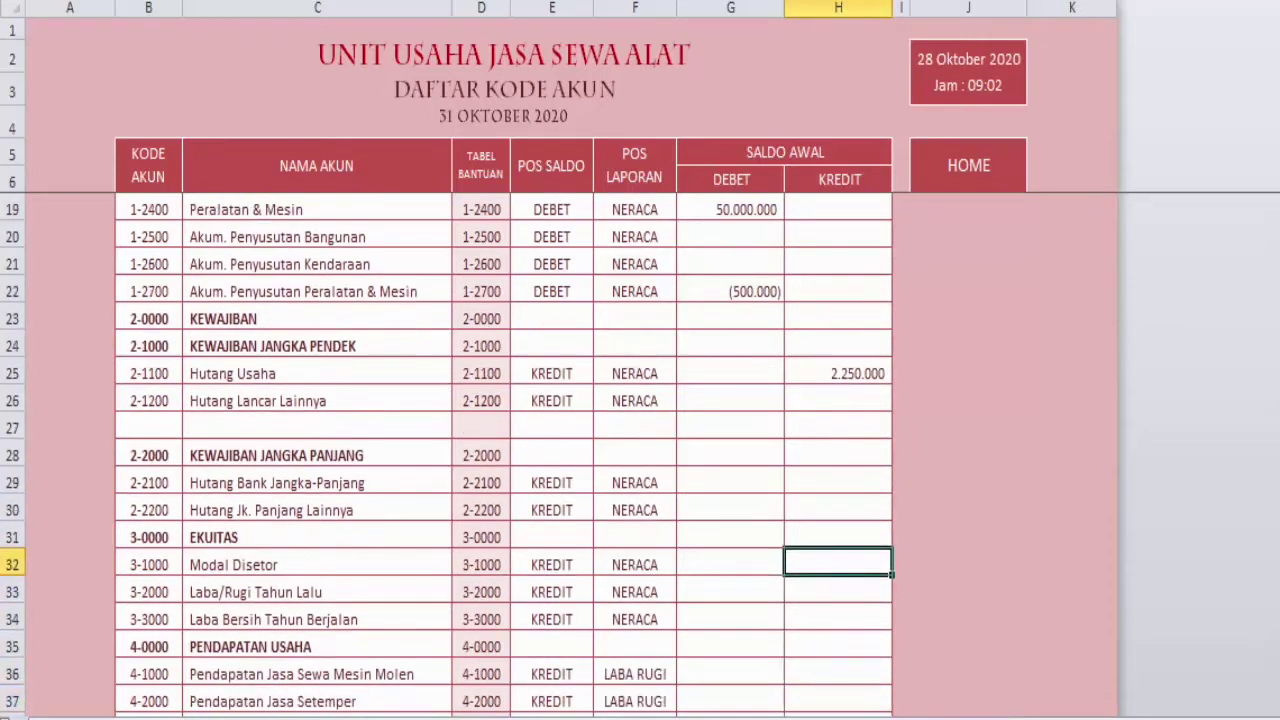
Return to the September workbook's BUKU BESAR and choose Modal Disetor as the account
mouse_move(806, 655)
left_click(1057, 663)
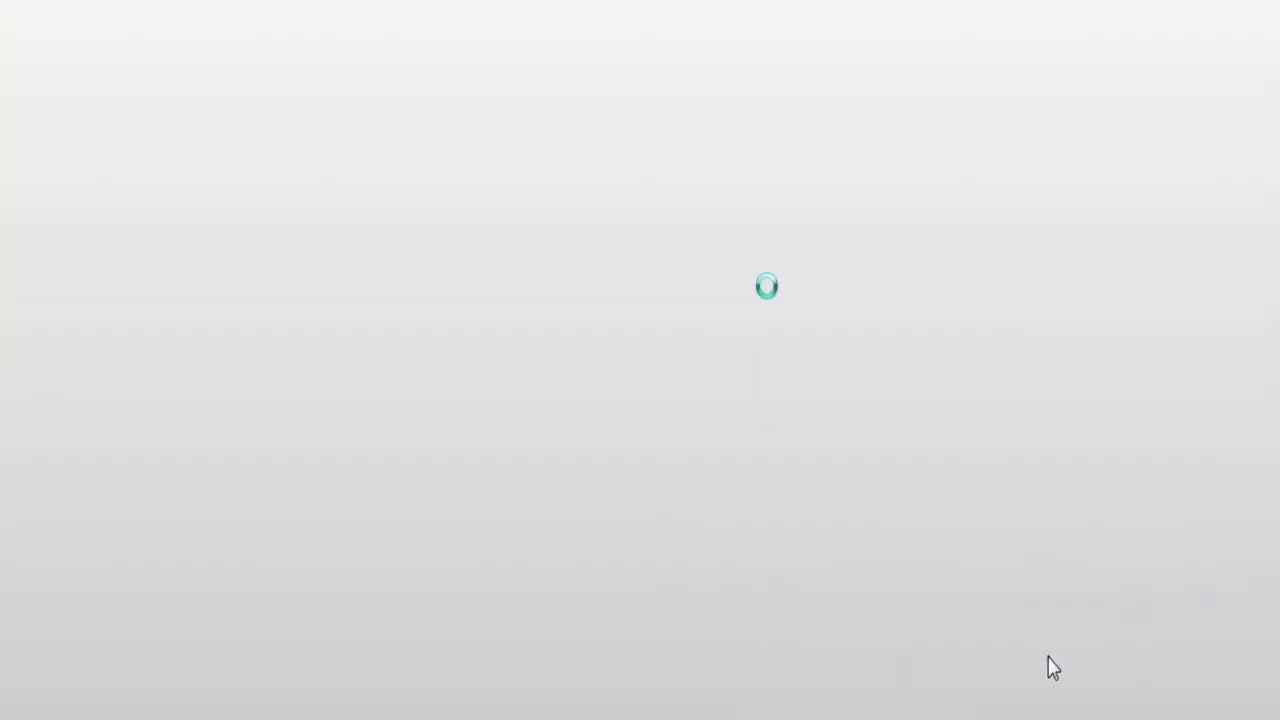
left_click(516, 178)
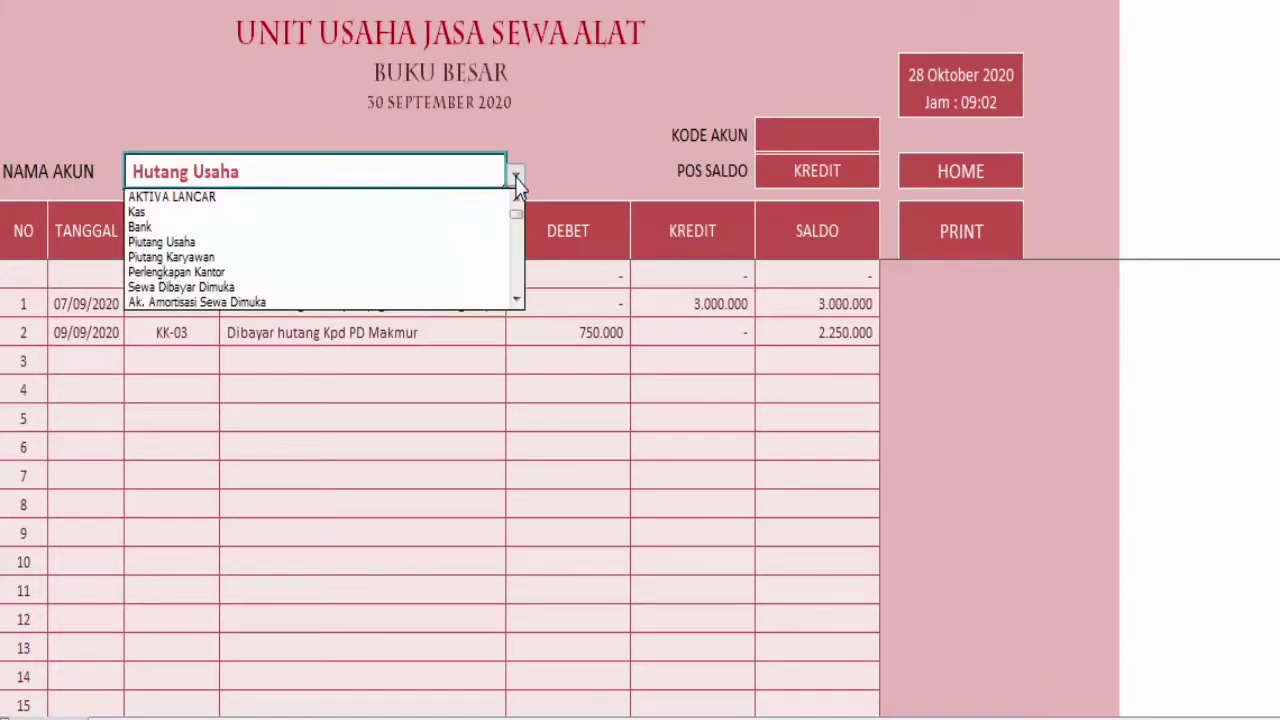
key("Down")
key("Down")
key("Down")
key("Down")
key("Down")
key("Down")
key("Down")
key("Down")
key("Down")
key("Down")
key("Down")
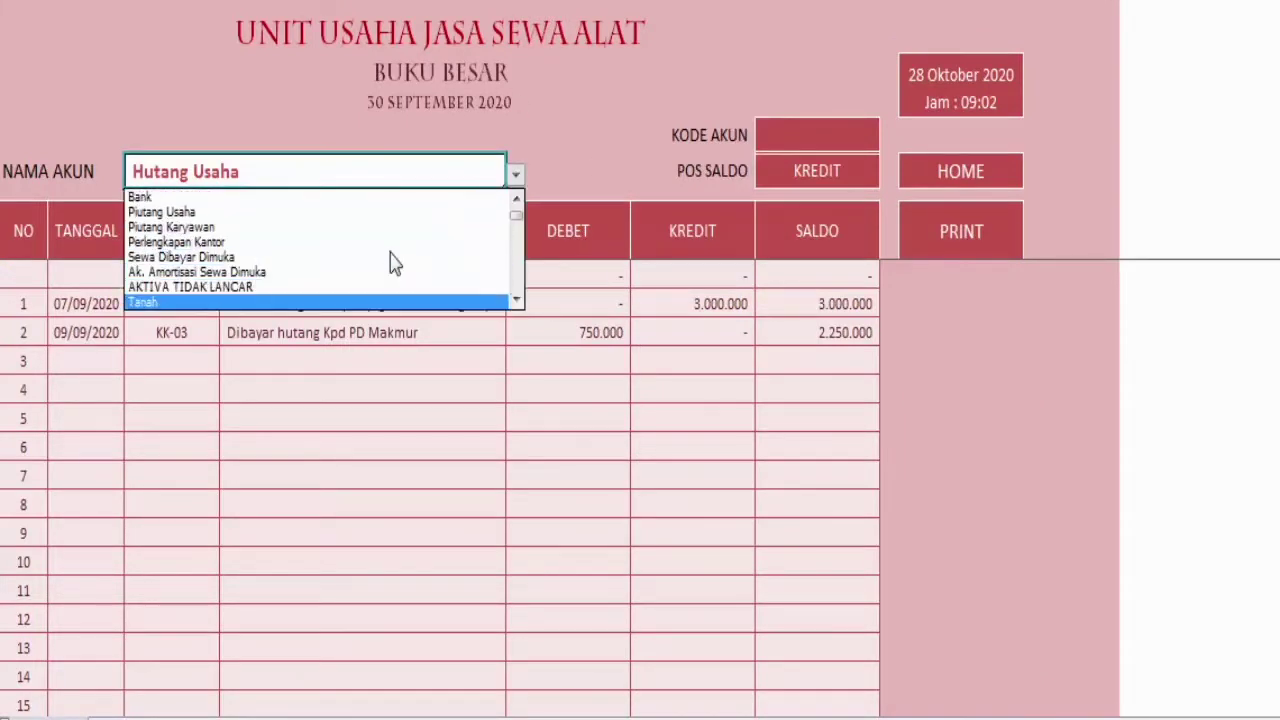
key("Down")
key("Down")
key("Down")
key("Down")
key("Down")
key("Down")
key("Down")
key("Down")
key("Down")
key("Down")
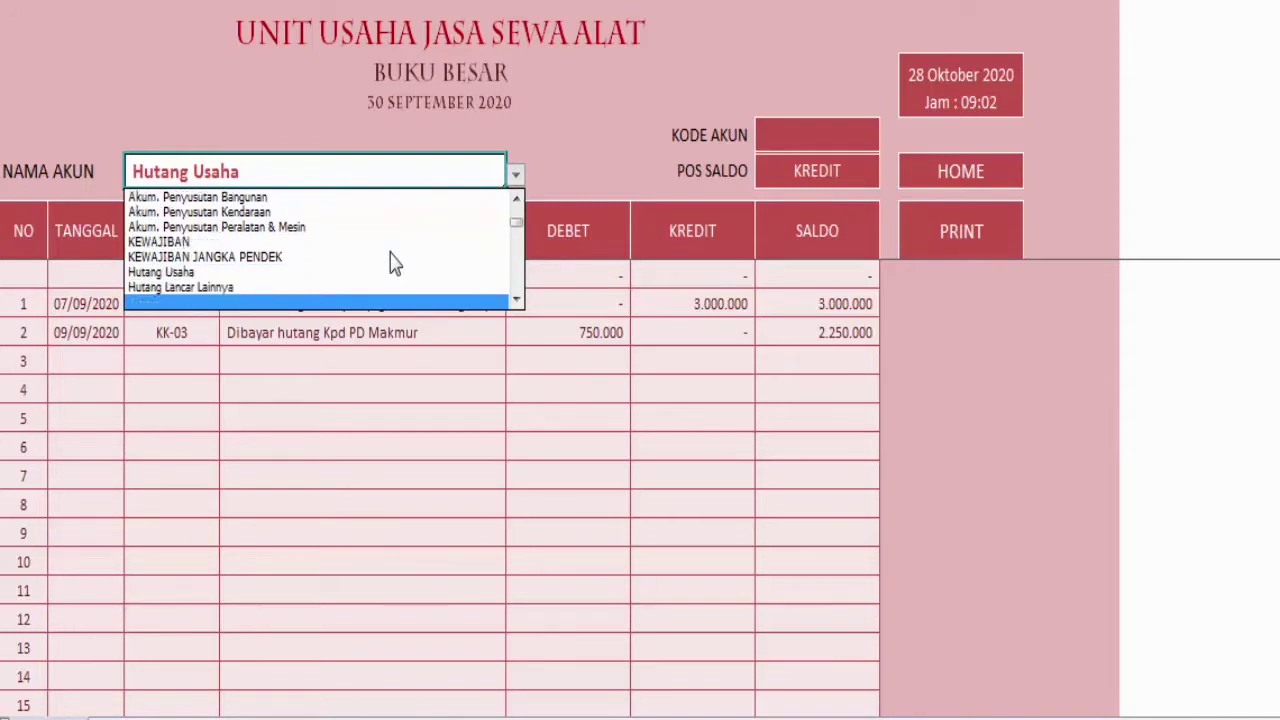
key("Down")
key("Down")
key("Up")
key("Up")
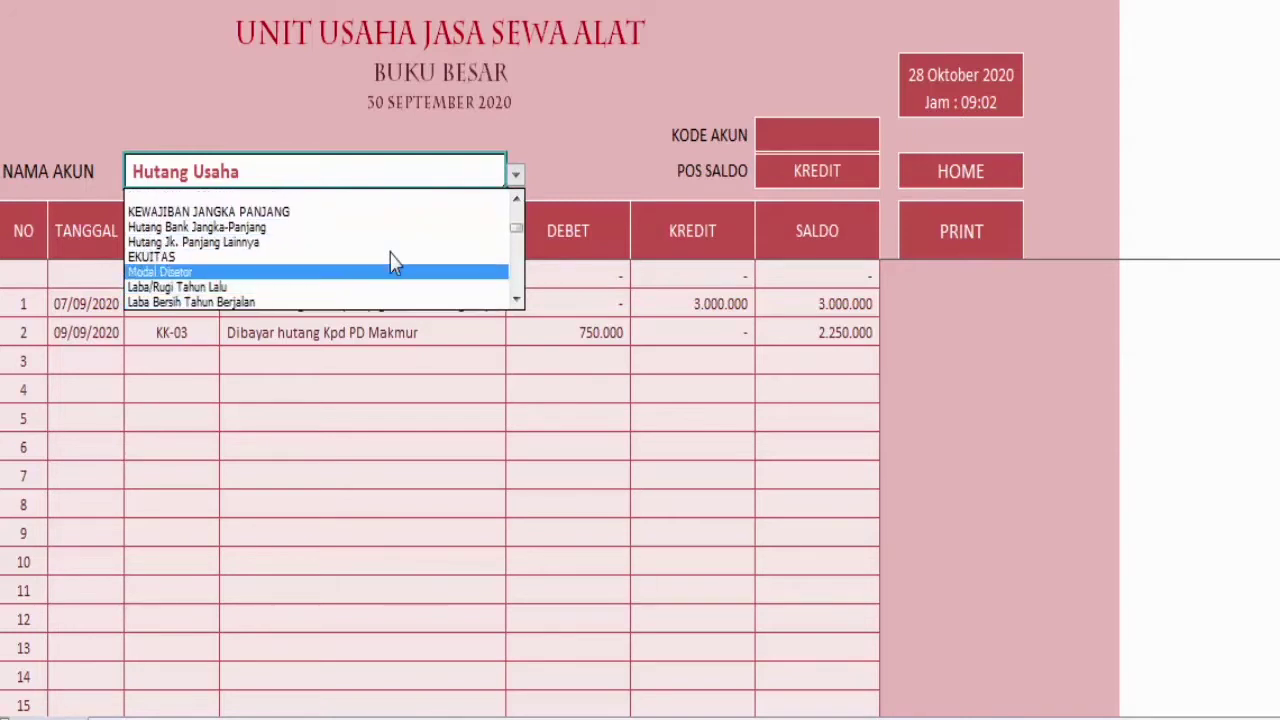
key("Return")
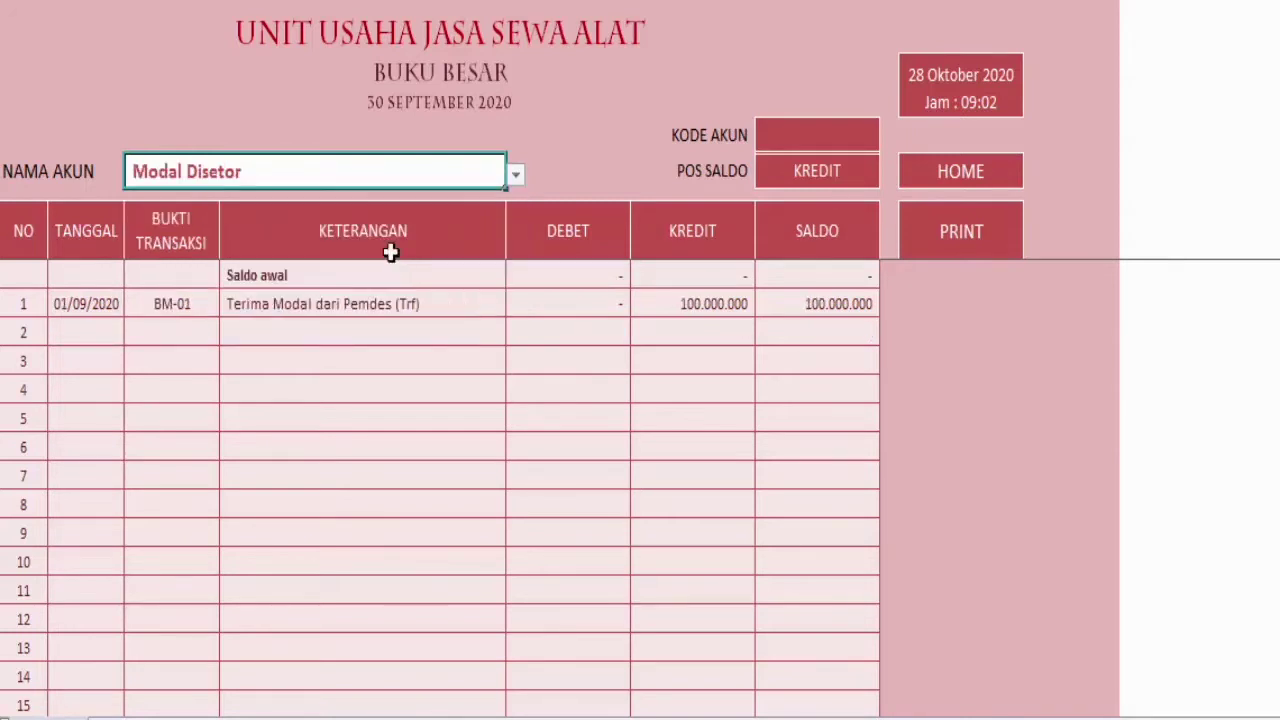
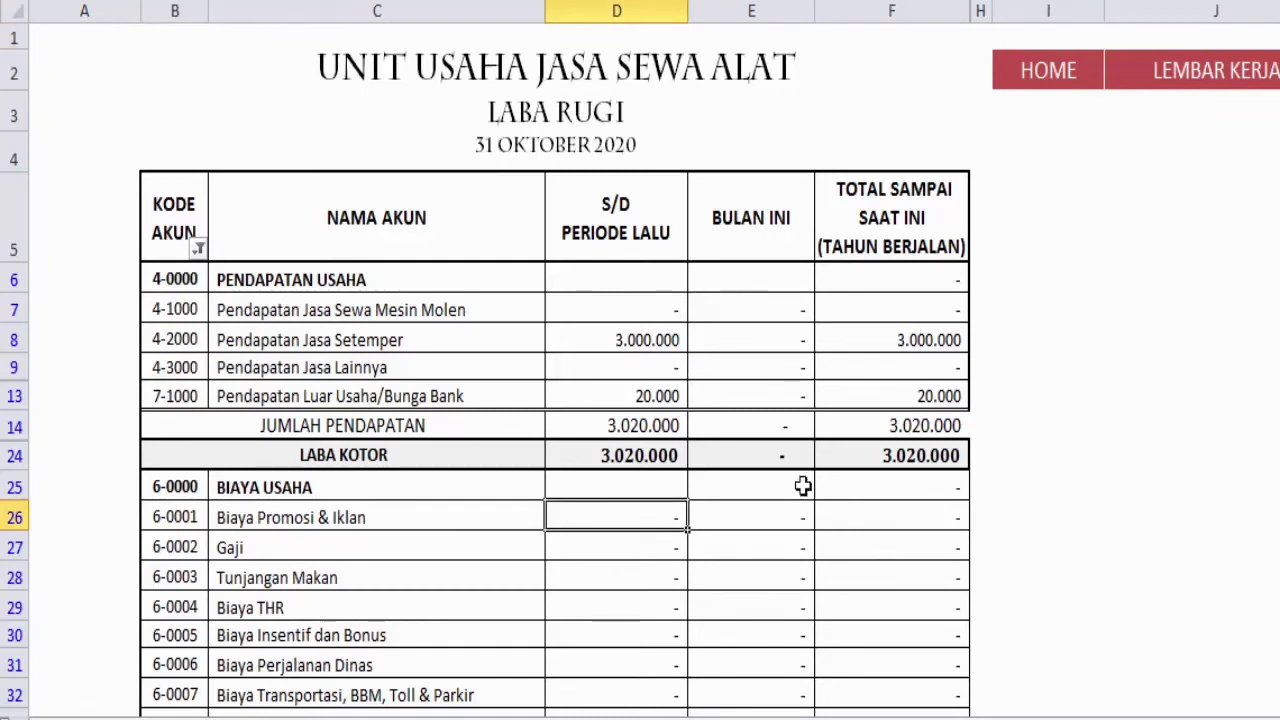
Open JURNAL UMUM from the workbook's home menu and enter day 1 as the TANGGAL of the first journal row
left_click(1040, 84)
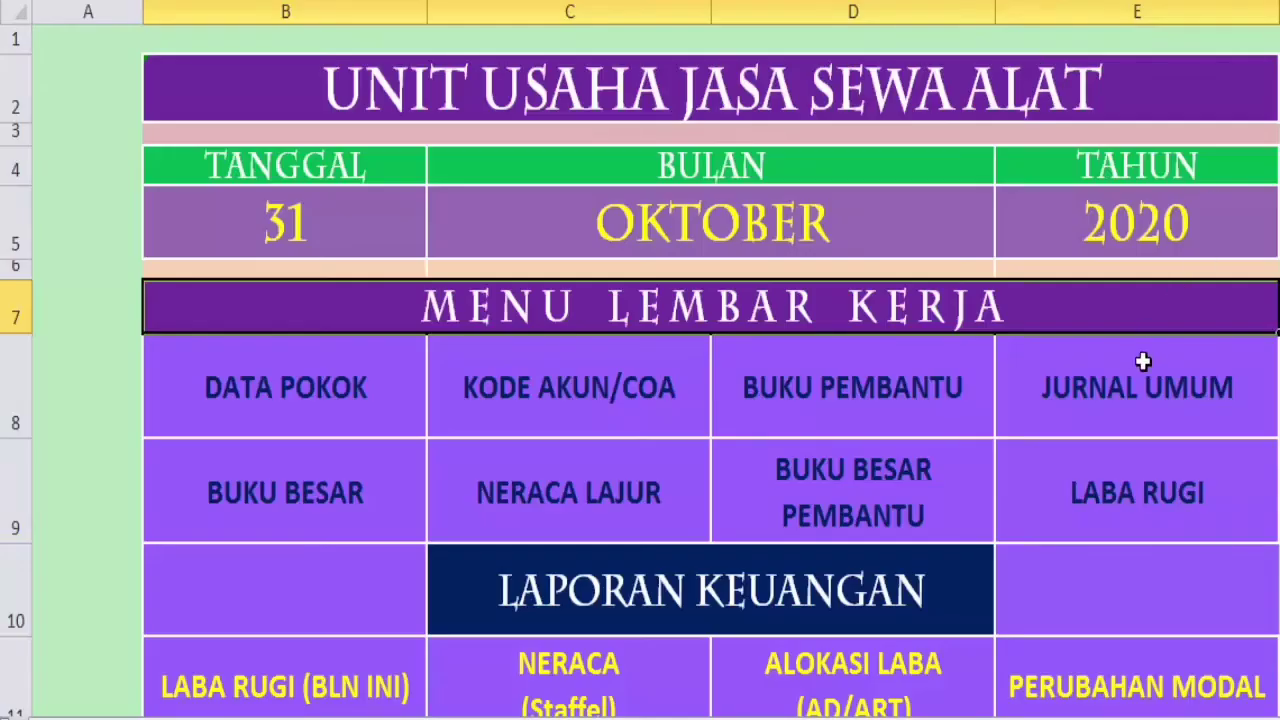
left_click(1145, 396)
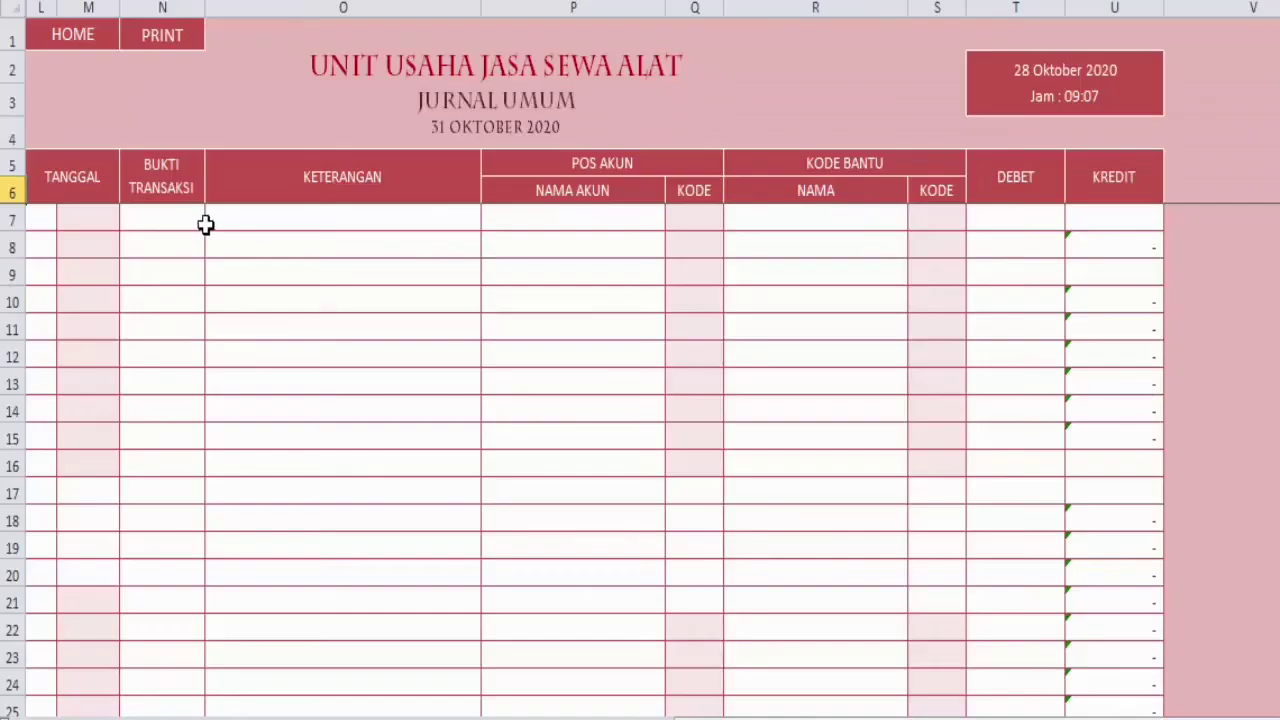
left_click(44, 220)
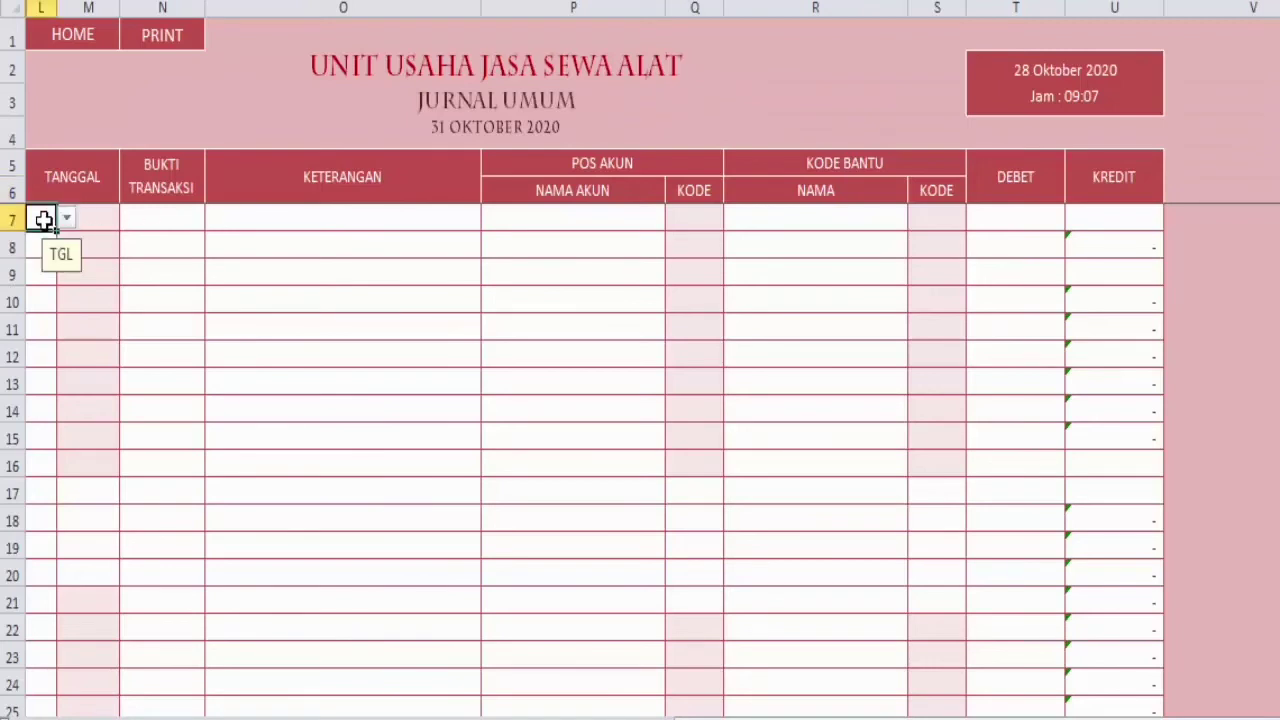
type("01-10-20")
key("Tab")
key("Tab")
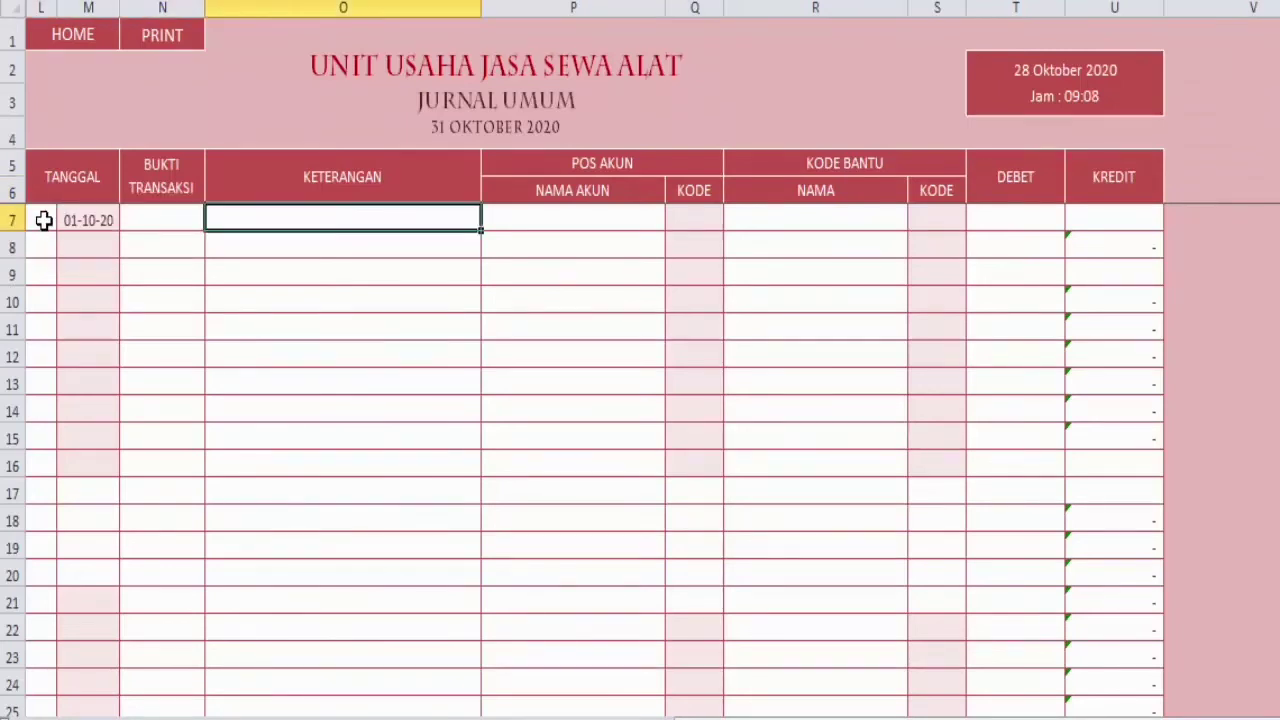
Enter KM-001 as the row's BUKTI TRANSAKSI and "Diterima pembayaran piutang" followed by the customer's name as the KETERANGAN
key("shift+Tab")
type("KM")
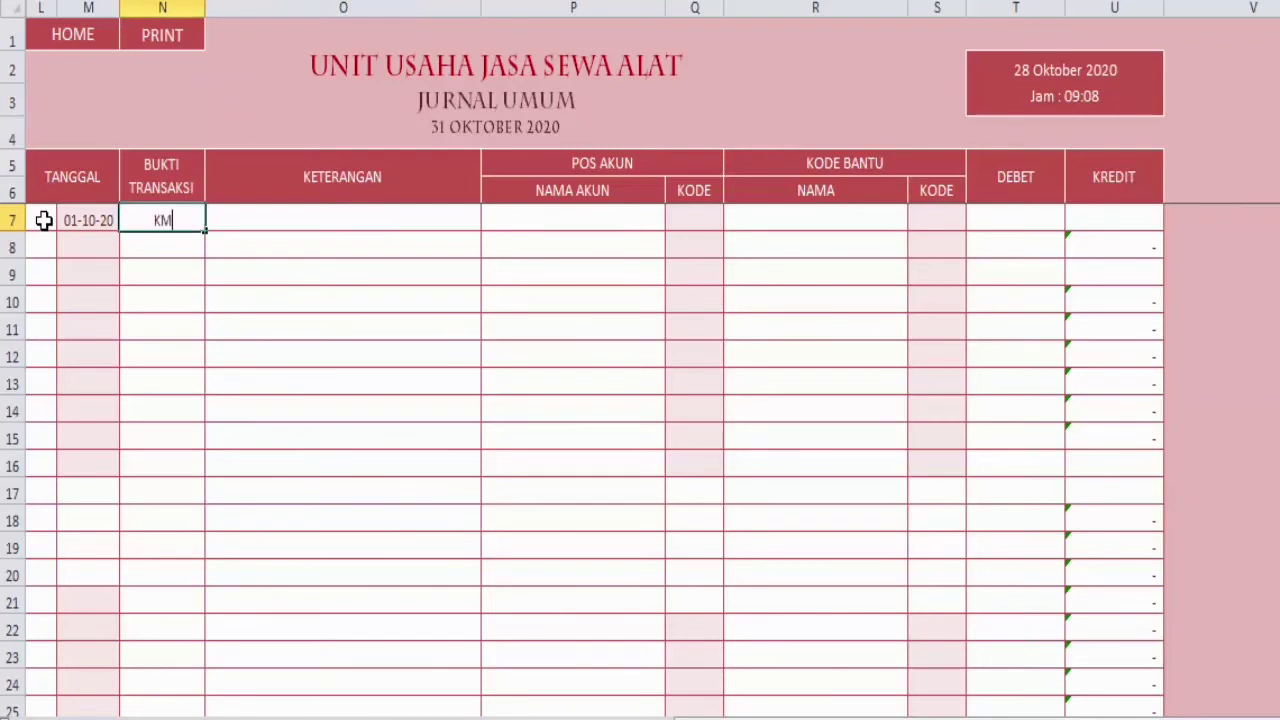
type("-001")
key("Tab")
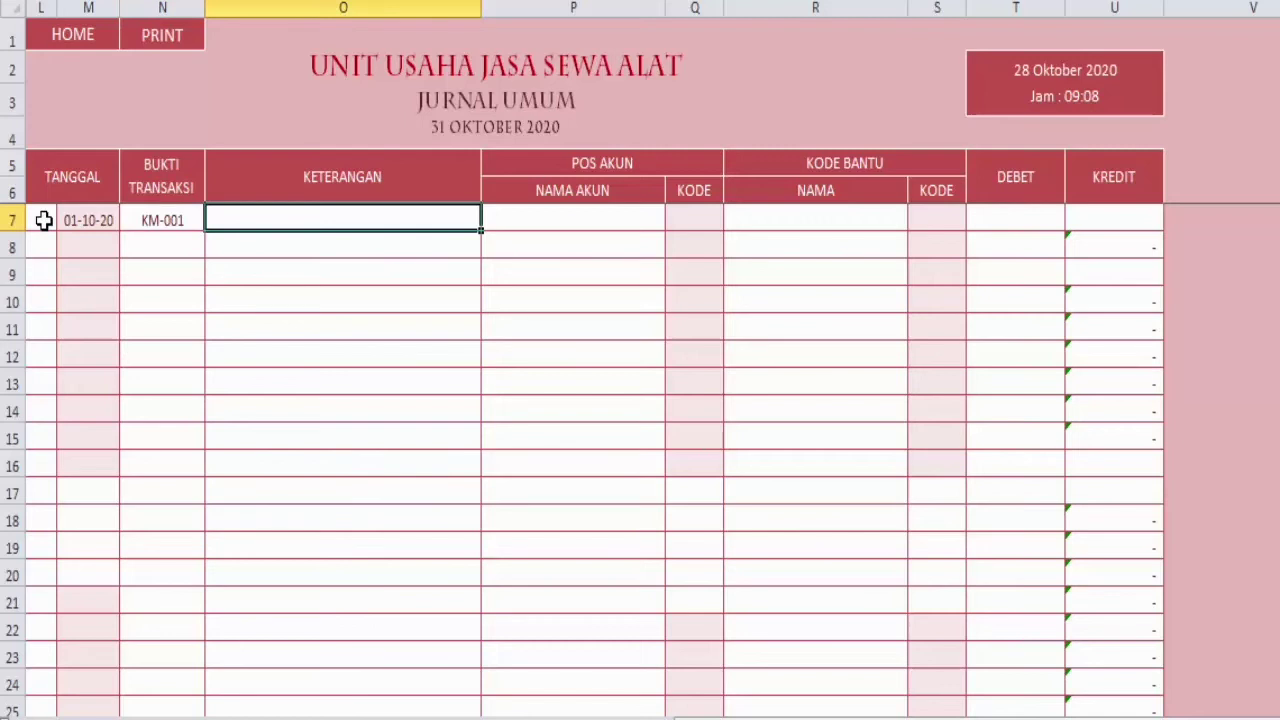
type("Dit")
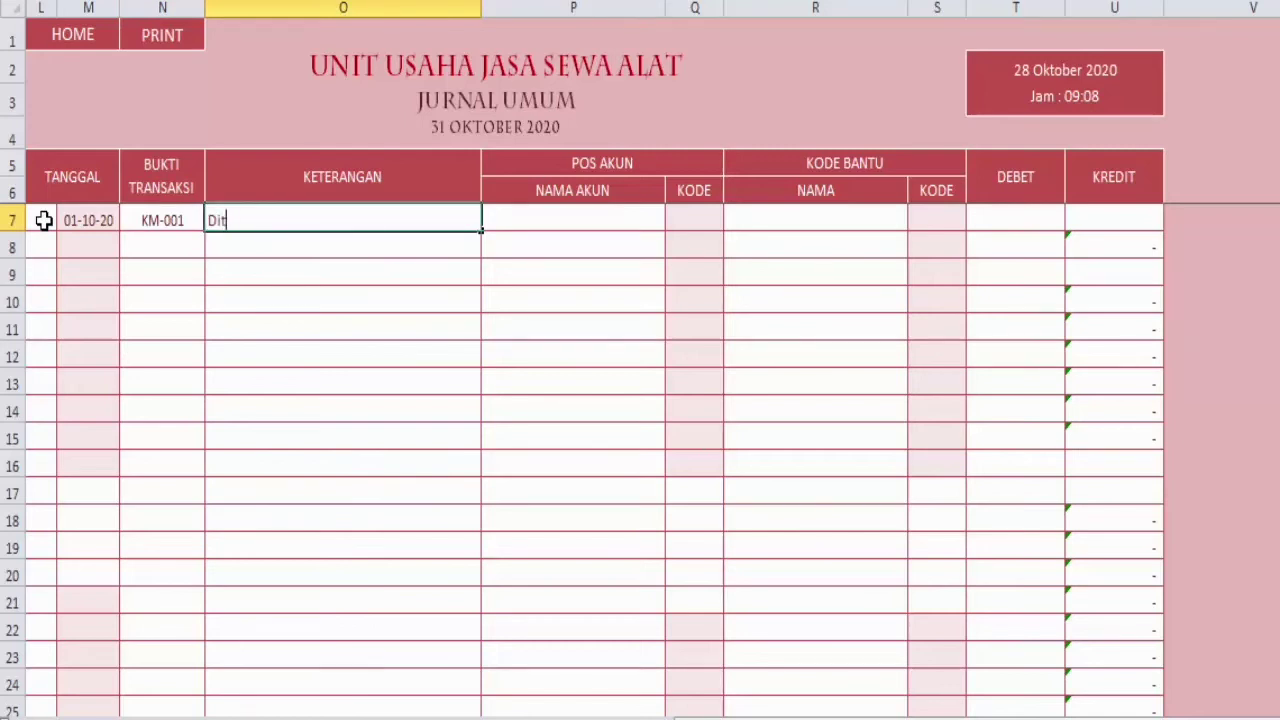
type("erima pembayaran piutang")
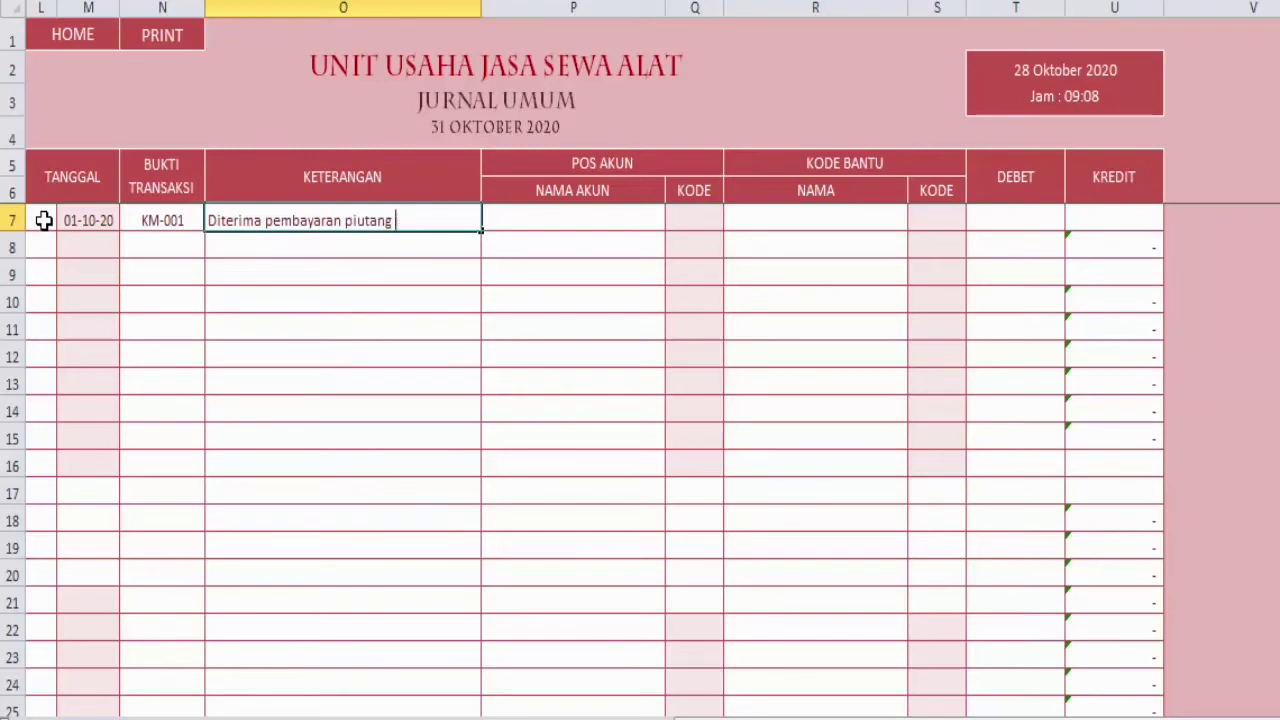
type("hmad")
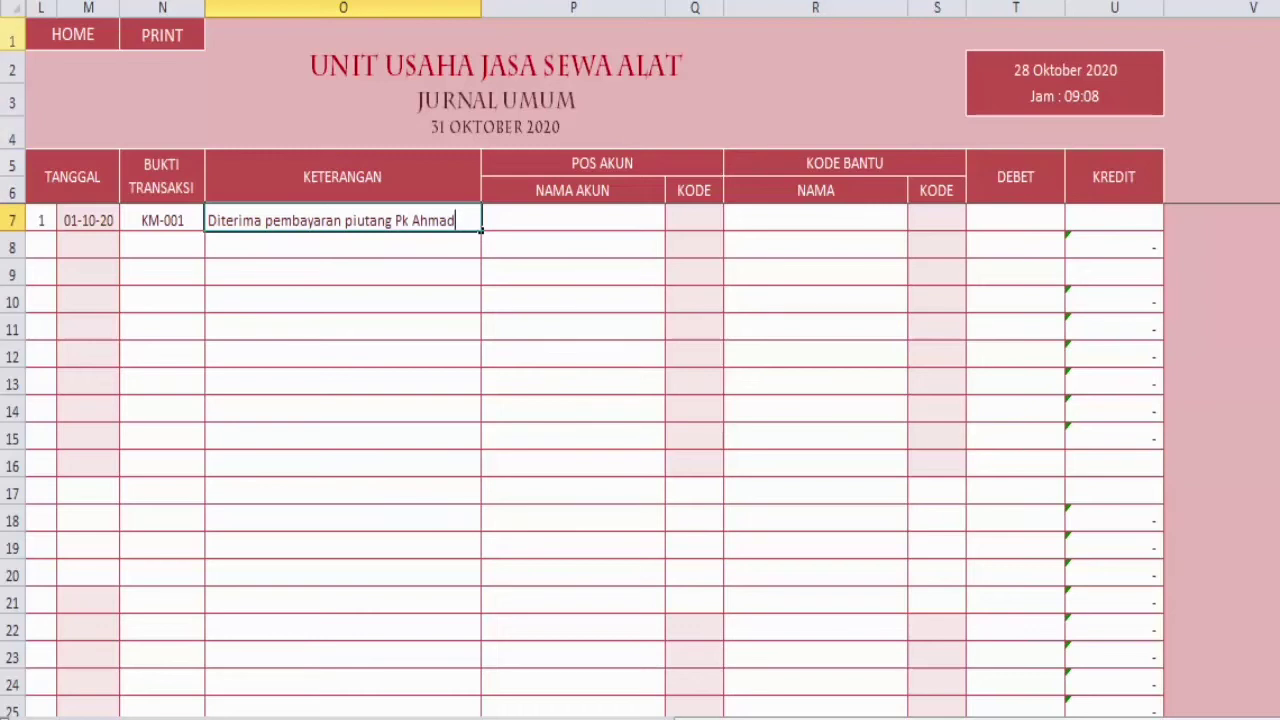
Check the customer's opening balance in BUKU BESAR PEMBANTU and return to JURNAL UMUM
left_click(86, 38)
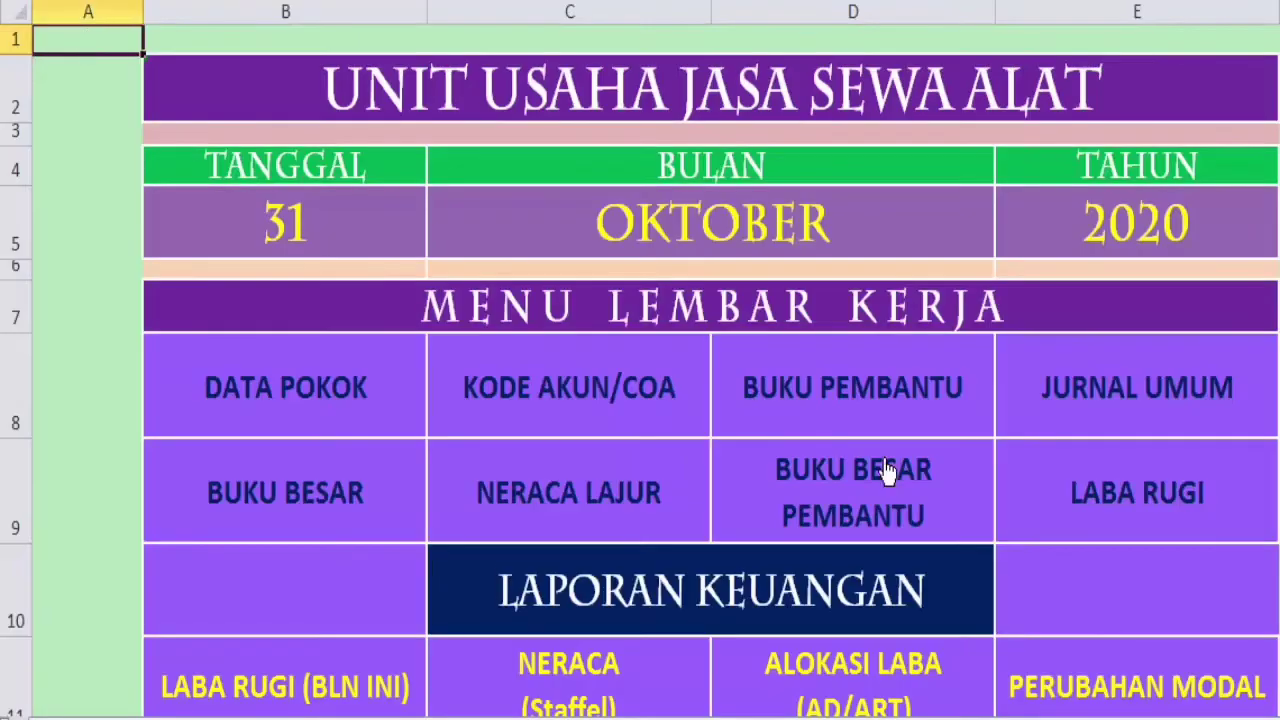
left_click(866, 516)
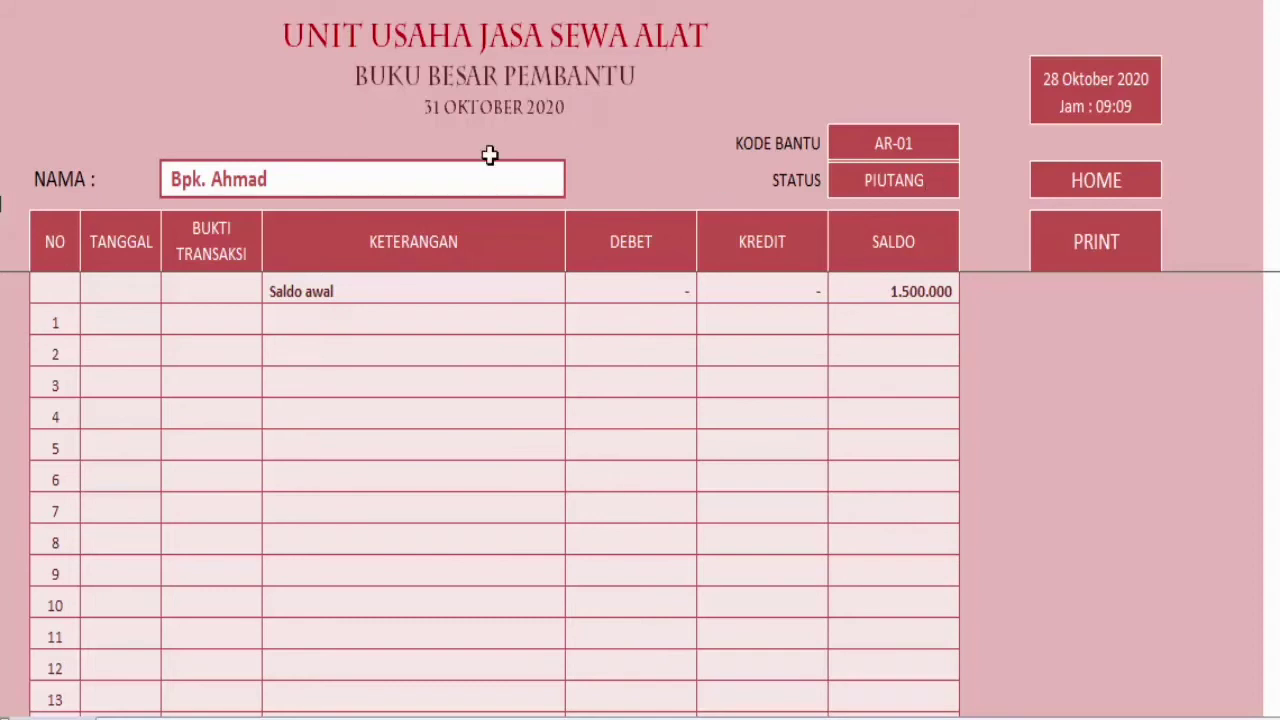
left_click(1086, 188)
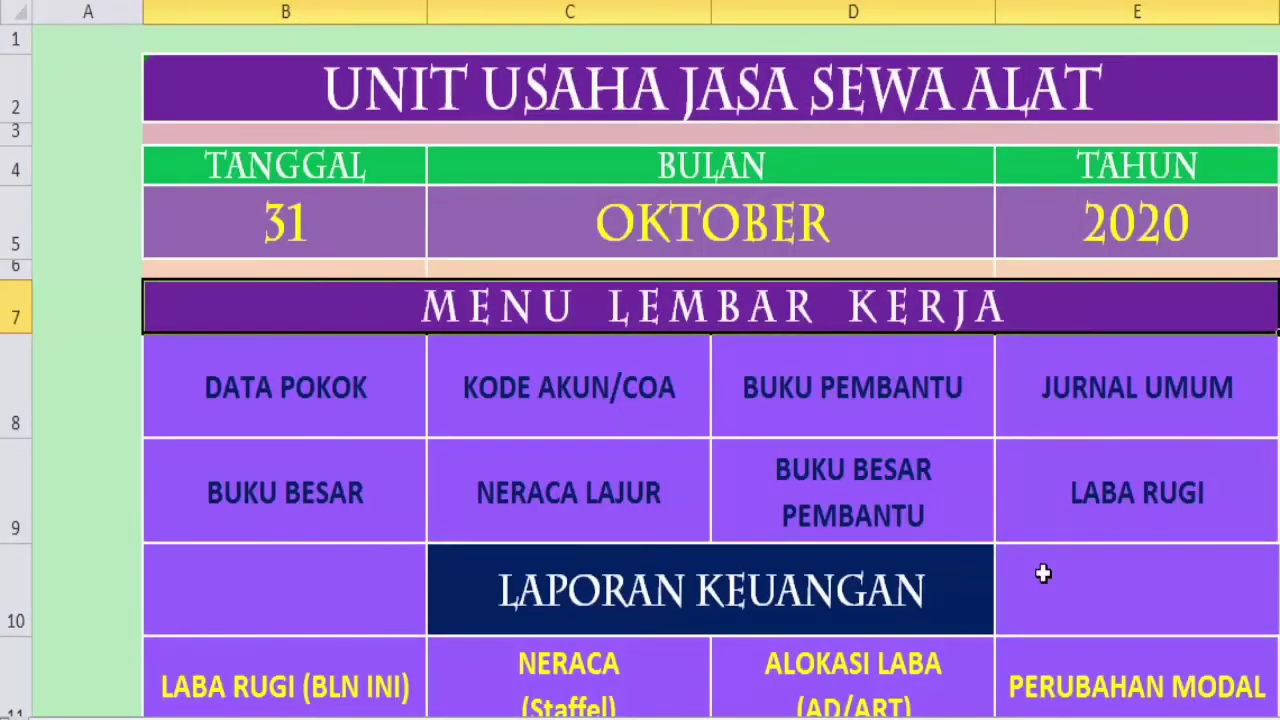
left_click(1084, 391)
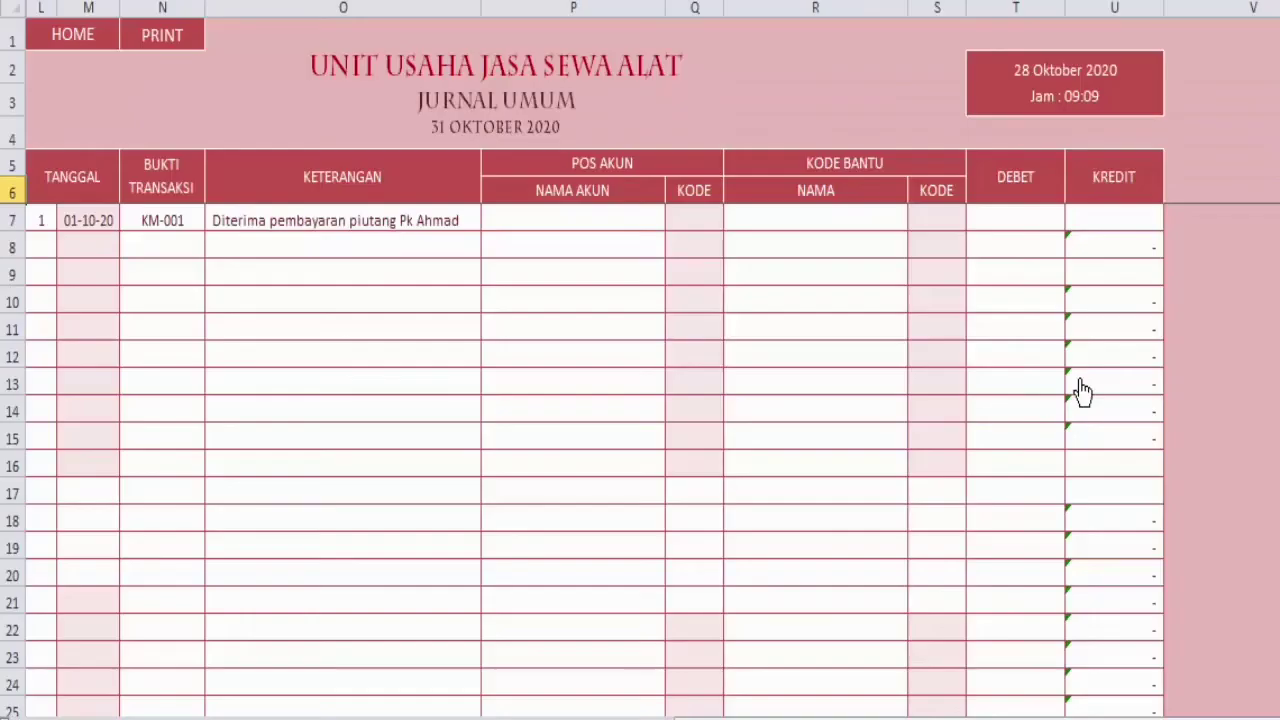
Choose Kas as the NAMA AKUN for the KM-001 journal row
left_click(563, 219)
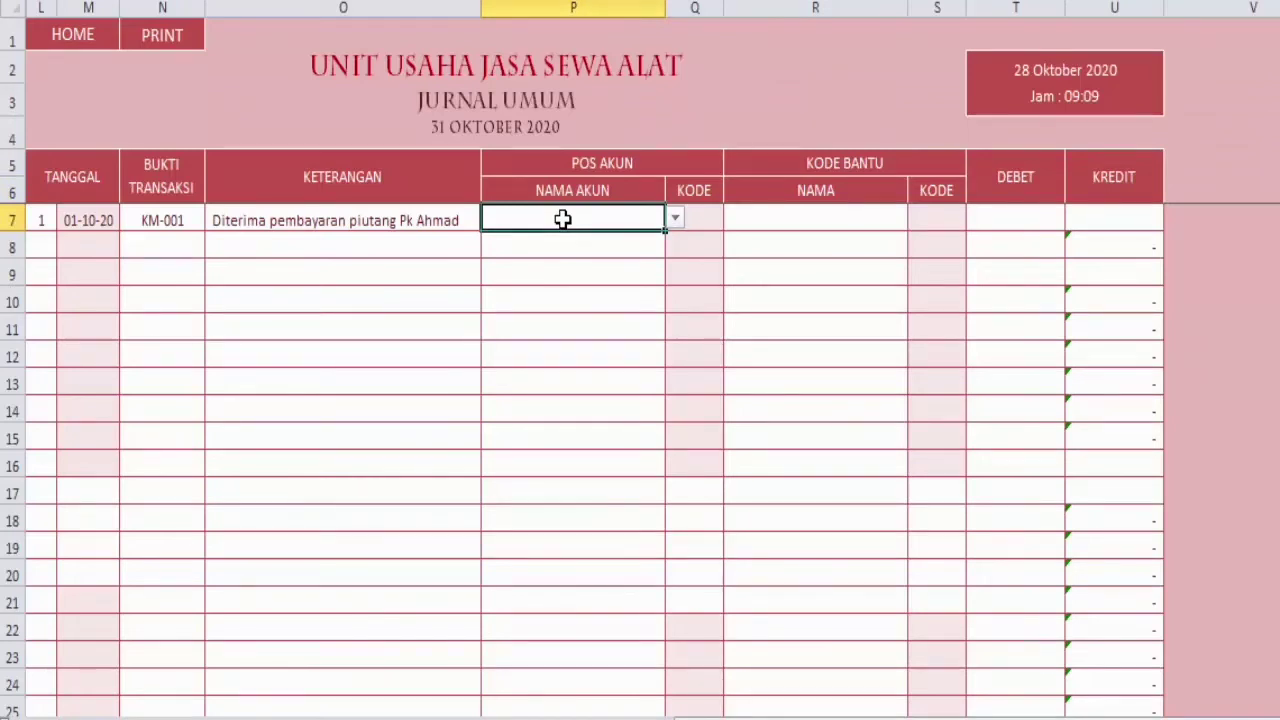
left_click(676, 220)
key("Up")
key("Up")
key("Up")
key("Up")
key("Up")
key("Up")
key("Up")
key("Up")
key("Up")
key("Up")
key("Up")
key("Up")
key("Up")
key("Up")
key("Up")
key("Up")
key("Up")
key("Up")
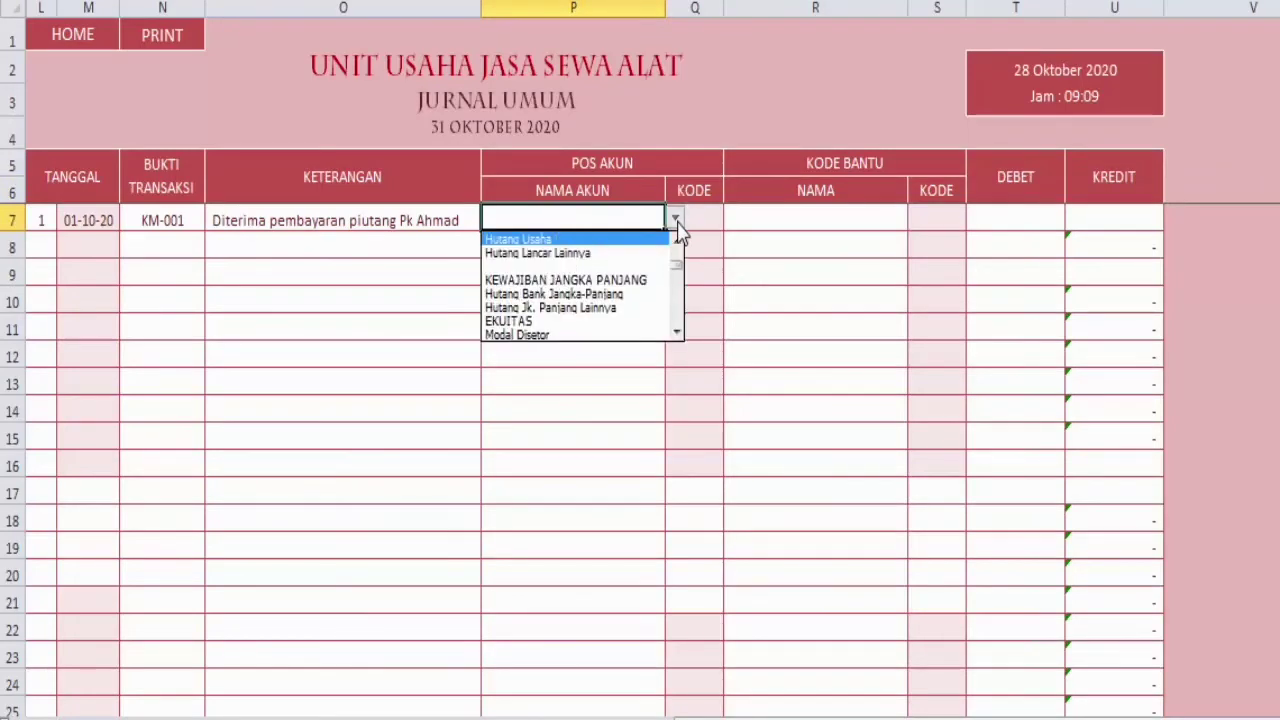
key("Down")
key("Down")
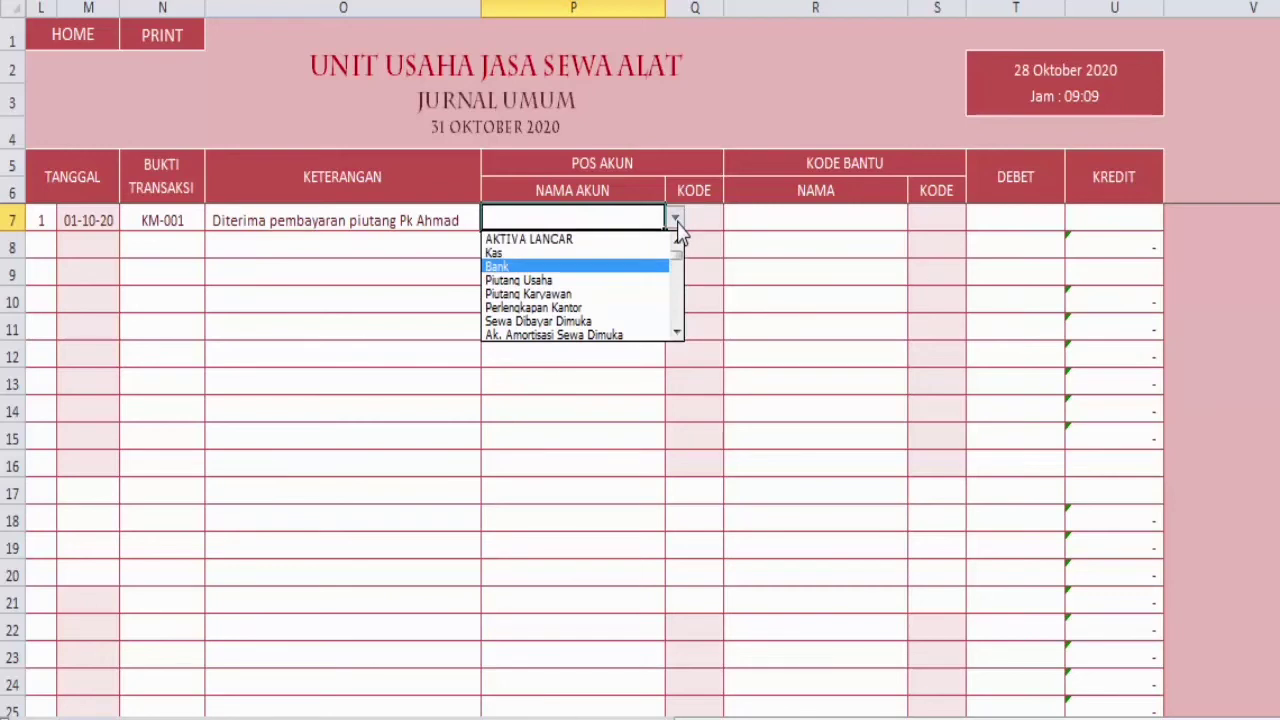
key("Up")
key("Return")
key("Return")
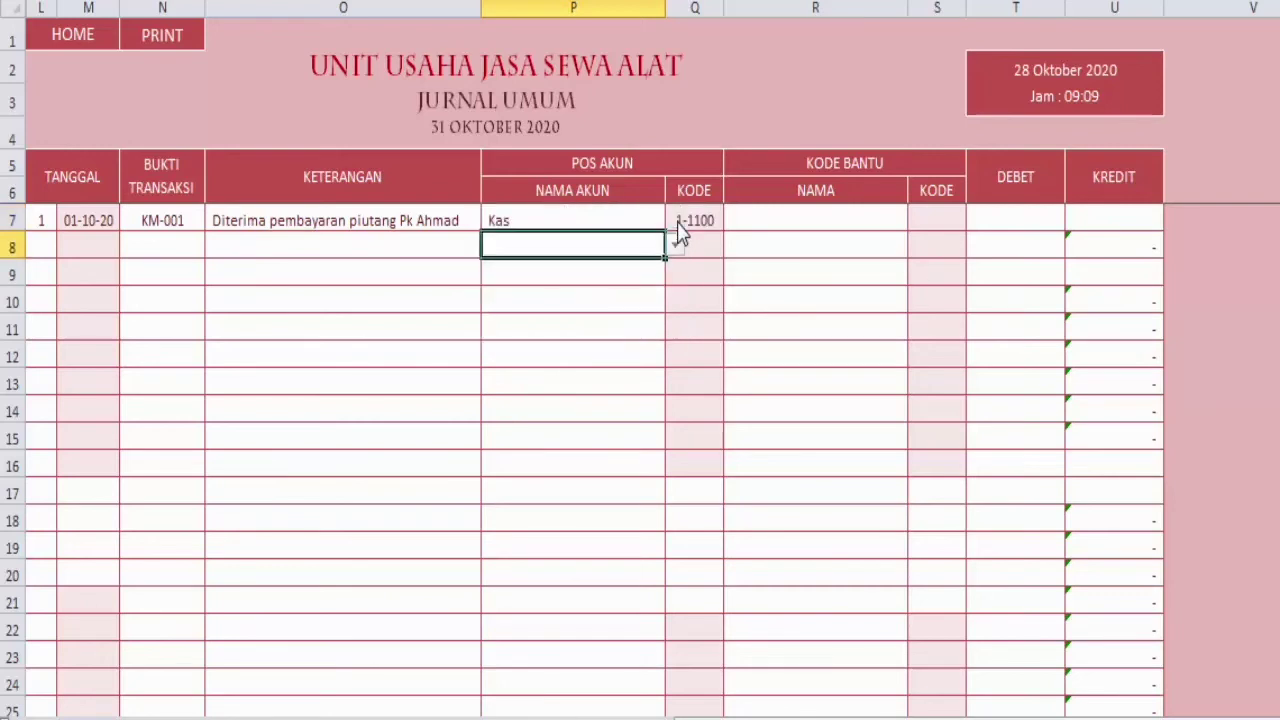
Enter 500000 as the DEBET amount for the Kas row
key("Right")
key("Right")
key("Right")
key("Right")
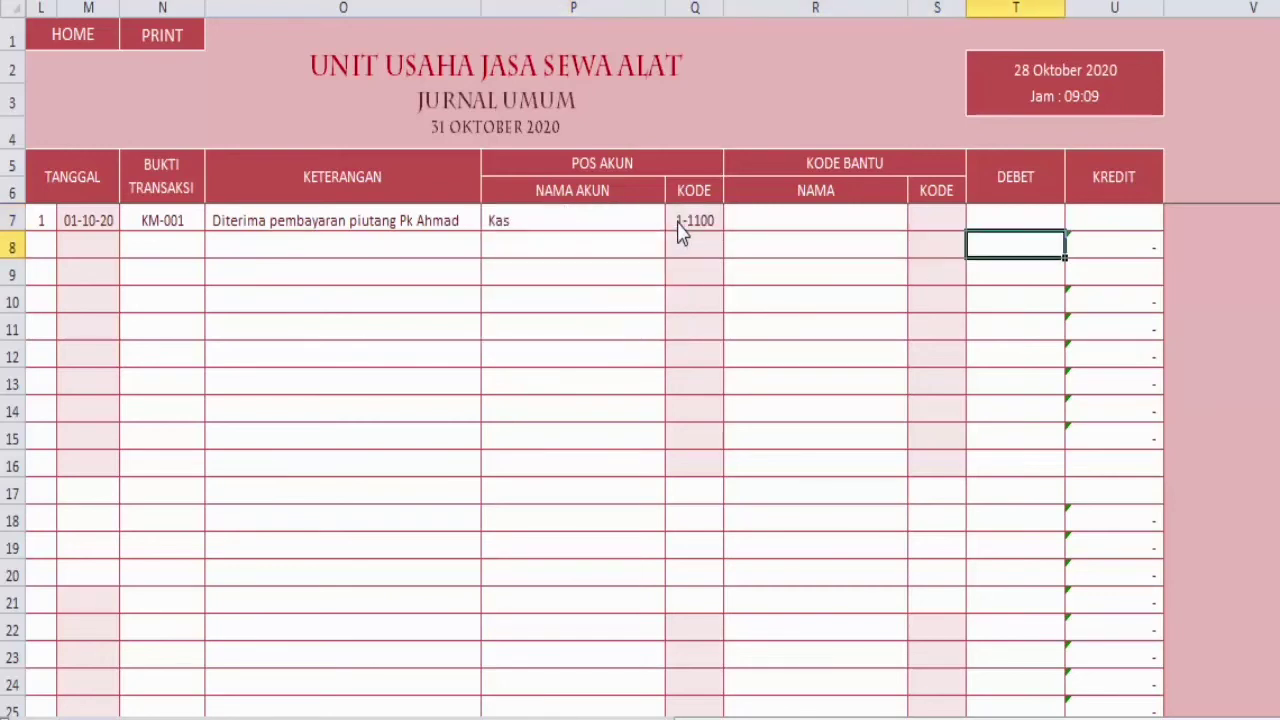
key("Up")
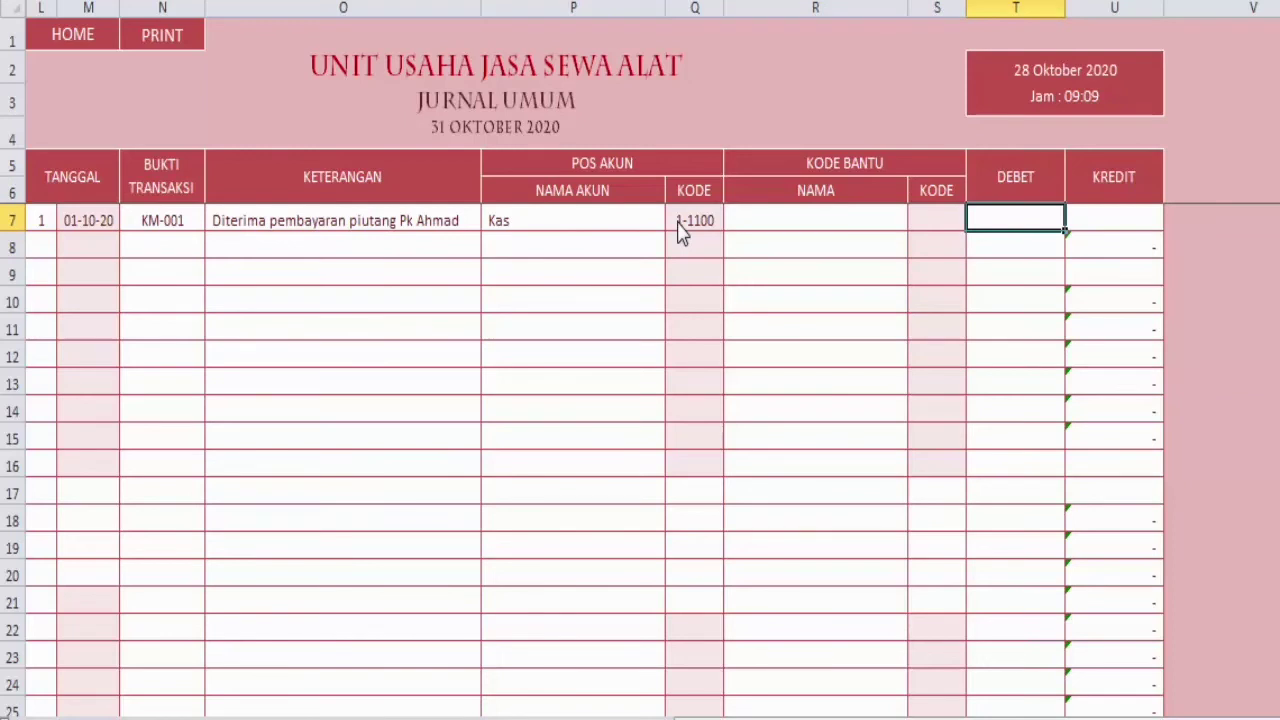
type("500000")
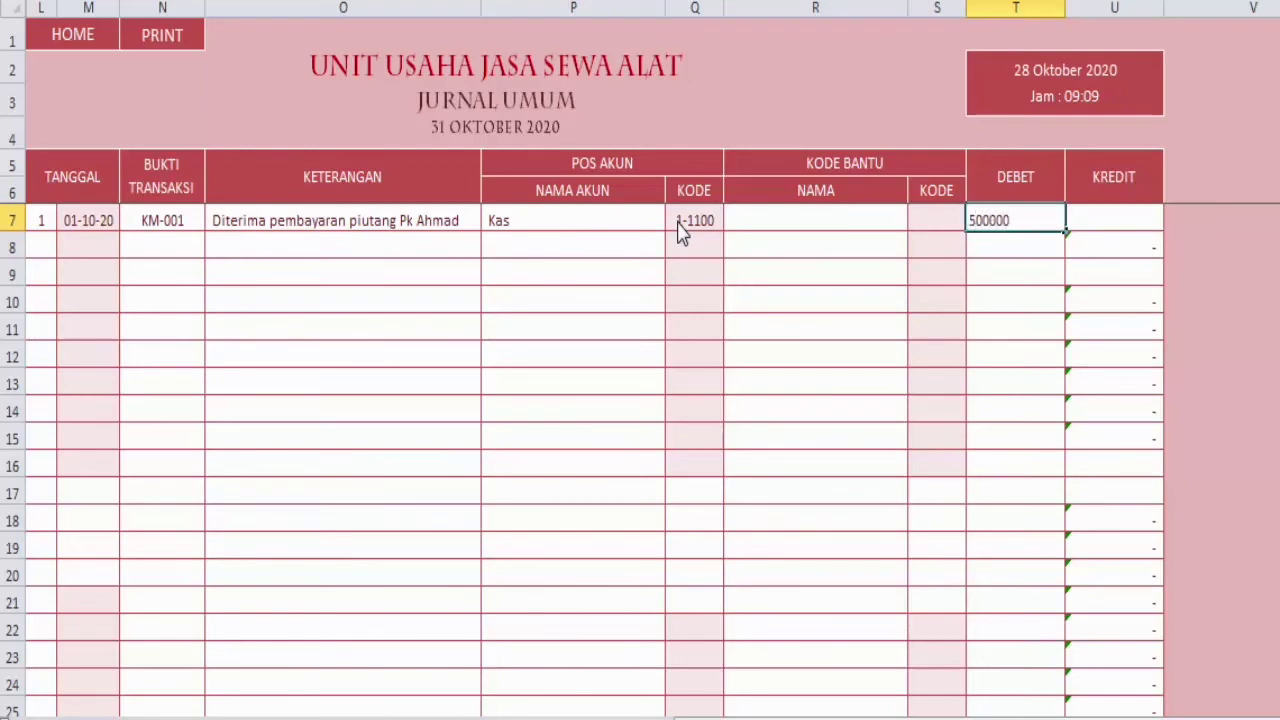
key("Return")
Choose Piutang Usaha as the NAMA AKUN in the row below Kas
key("Down")
key("Left")
key("Left")
key("Left")
key("Left")
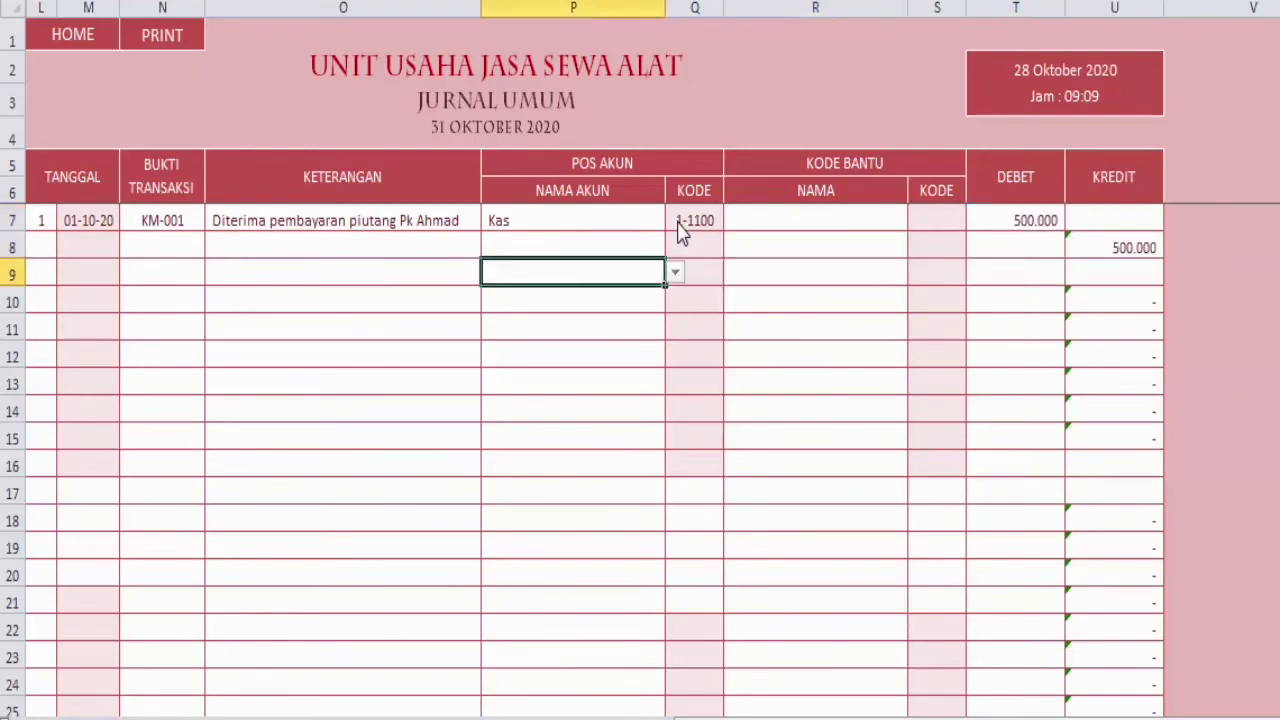
key("Up")
left_click(676, 248)
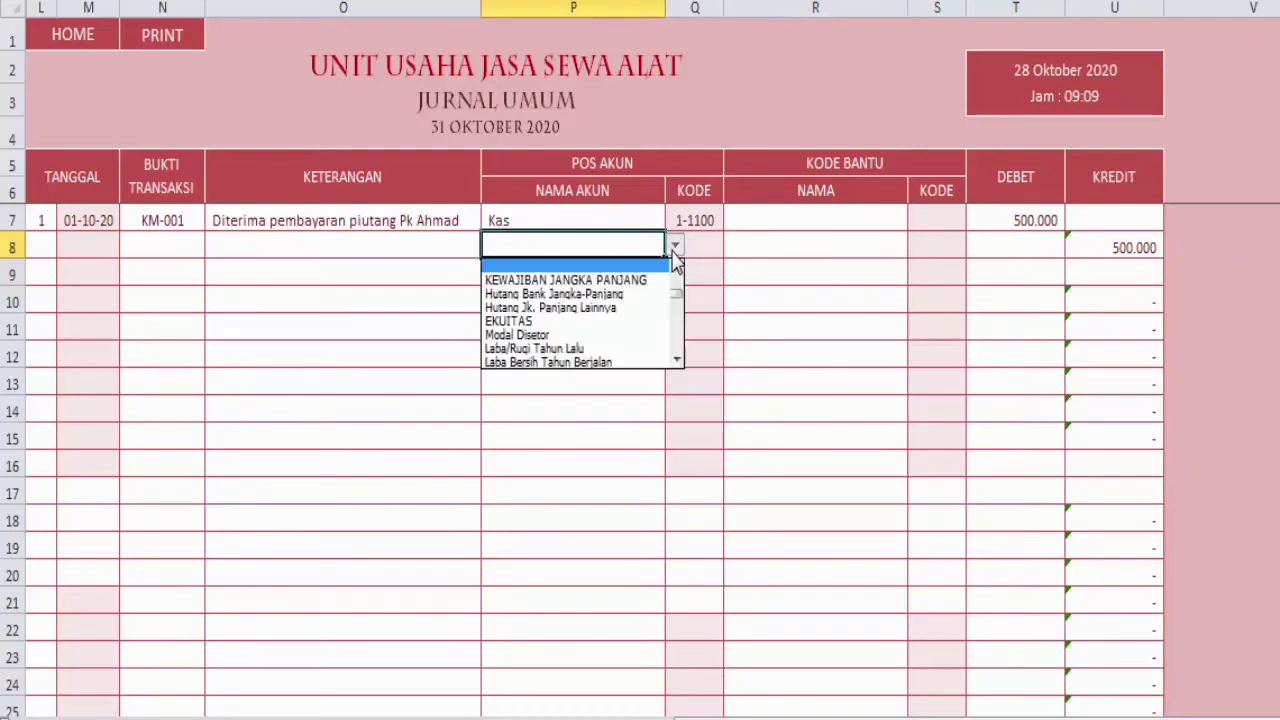
key("Up")
key("Up")
key("Up")
key("Up")
key("Up")
key("Up")
key("Up")
key("Up")
key("Up")
key("Up")
key("Up")
key("Up")
key("Up")
key("Up")
key("Up")
key("Up")
key("Up")
key("Up")
key("Up")
key("Up")
key("Up")
key("Up")
key("Up")
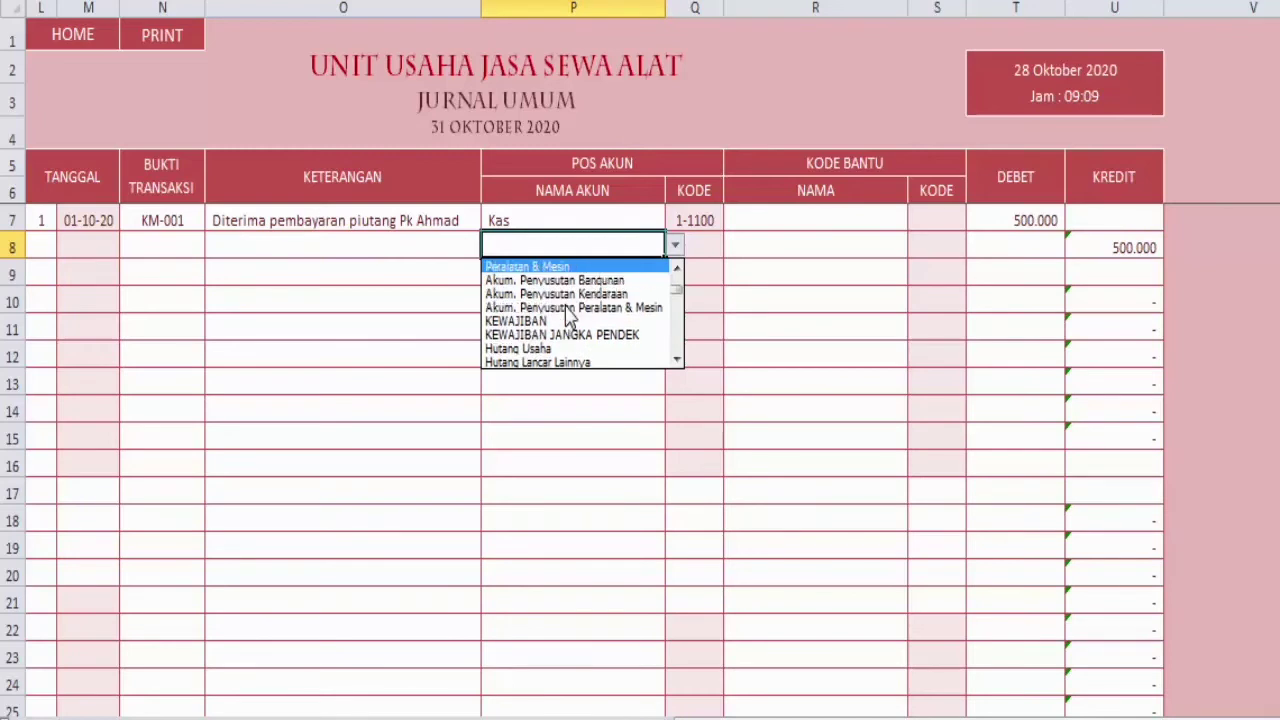
key("Down")
key("Down")
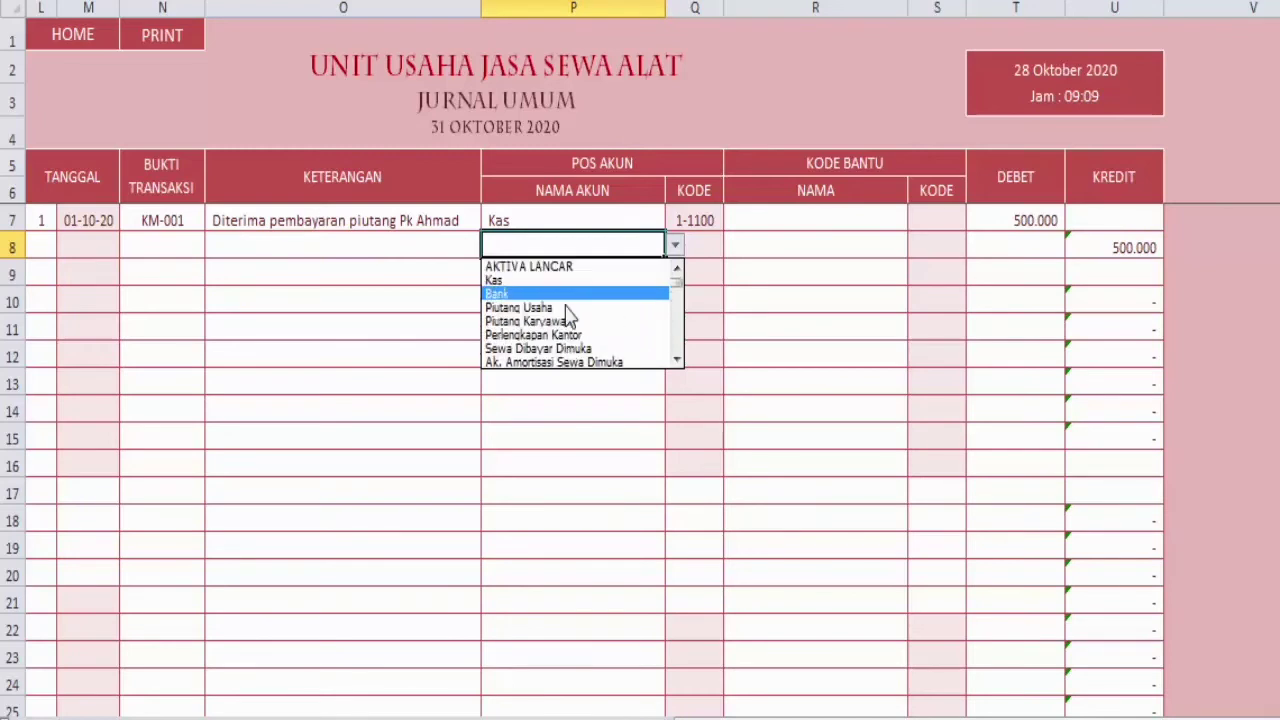
key("Return")
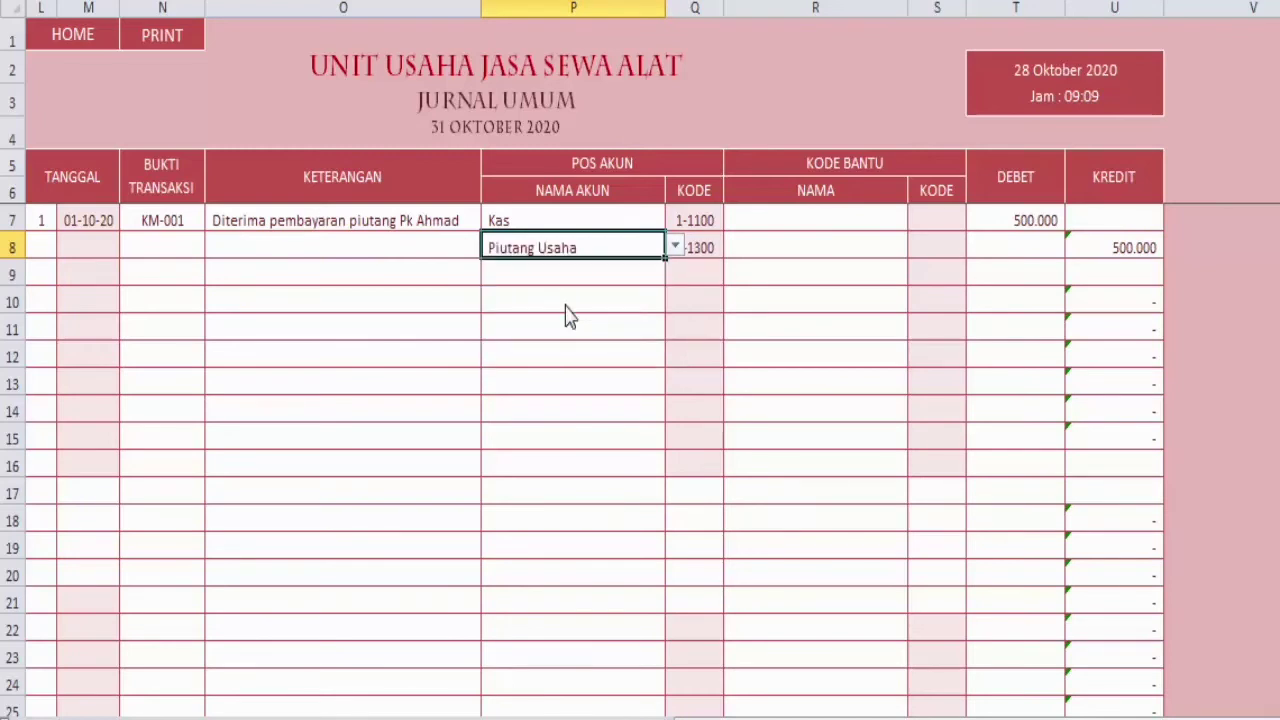
Choose the paying customer as the KODE BANTU name for the Piutang Usaha row
key("Tab")
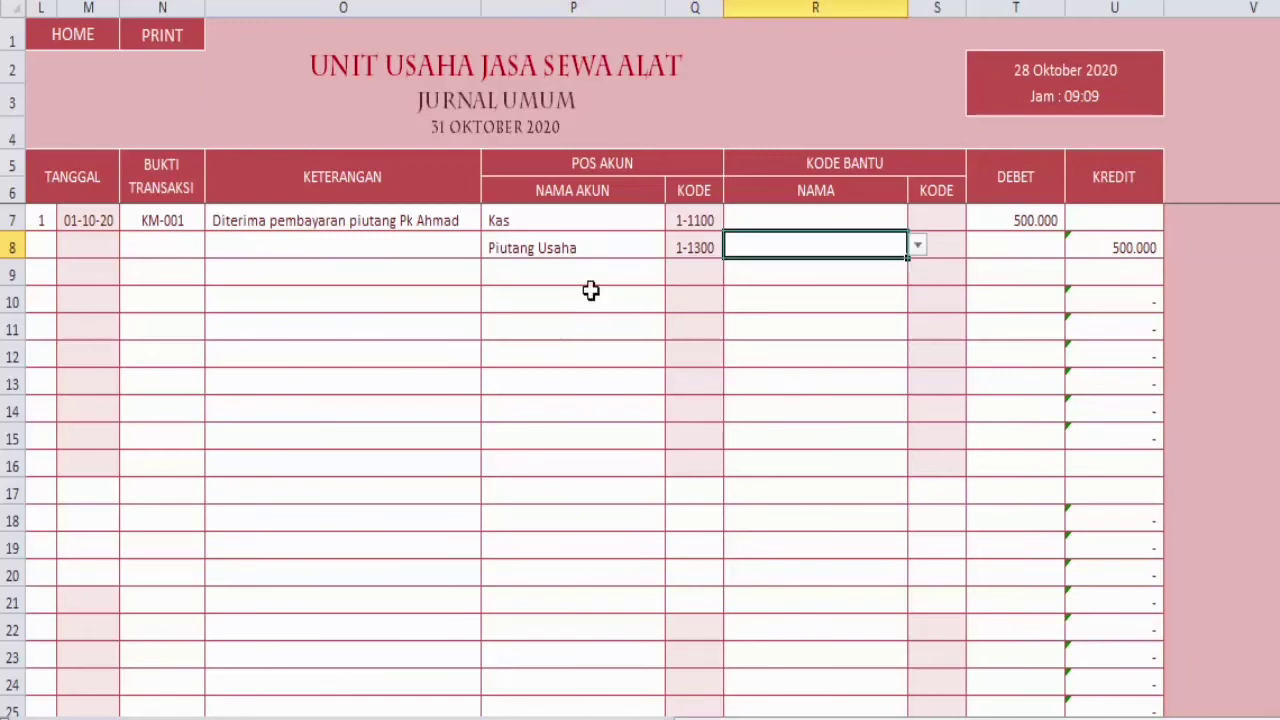
left_click(917, 247)
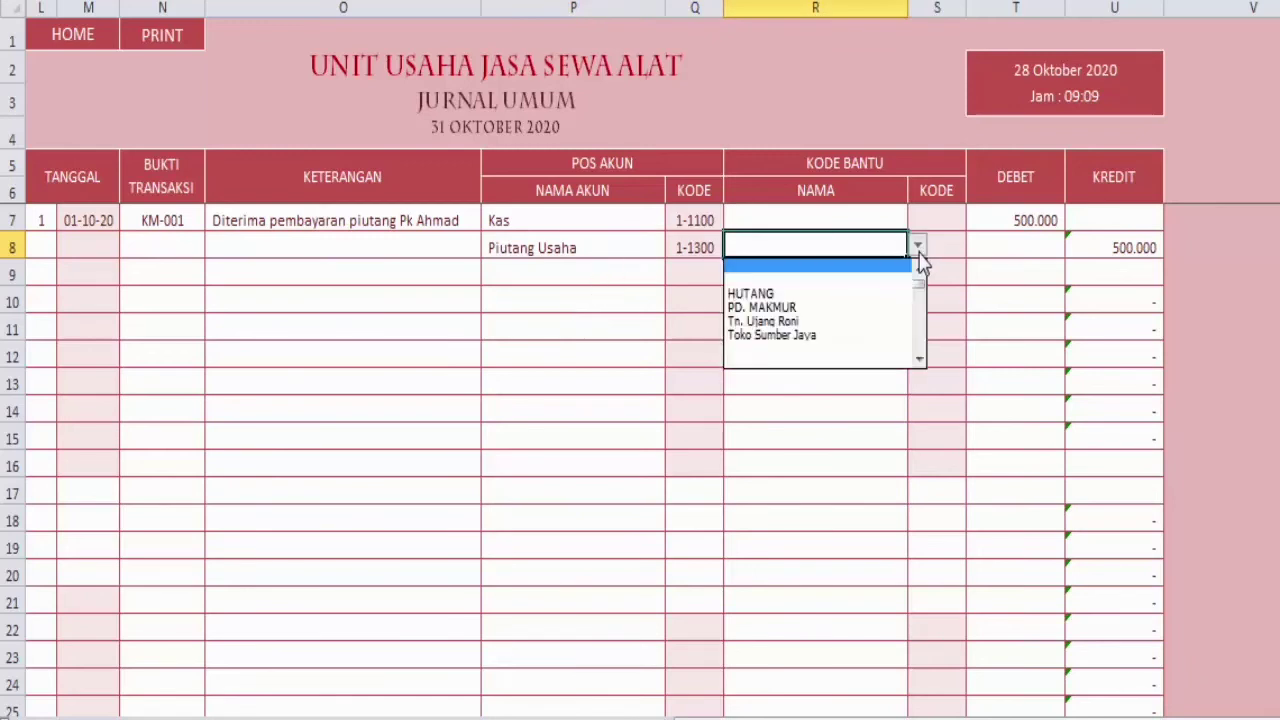
key("Up")
key("Up")
key("Up")
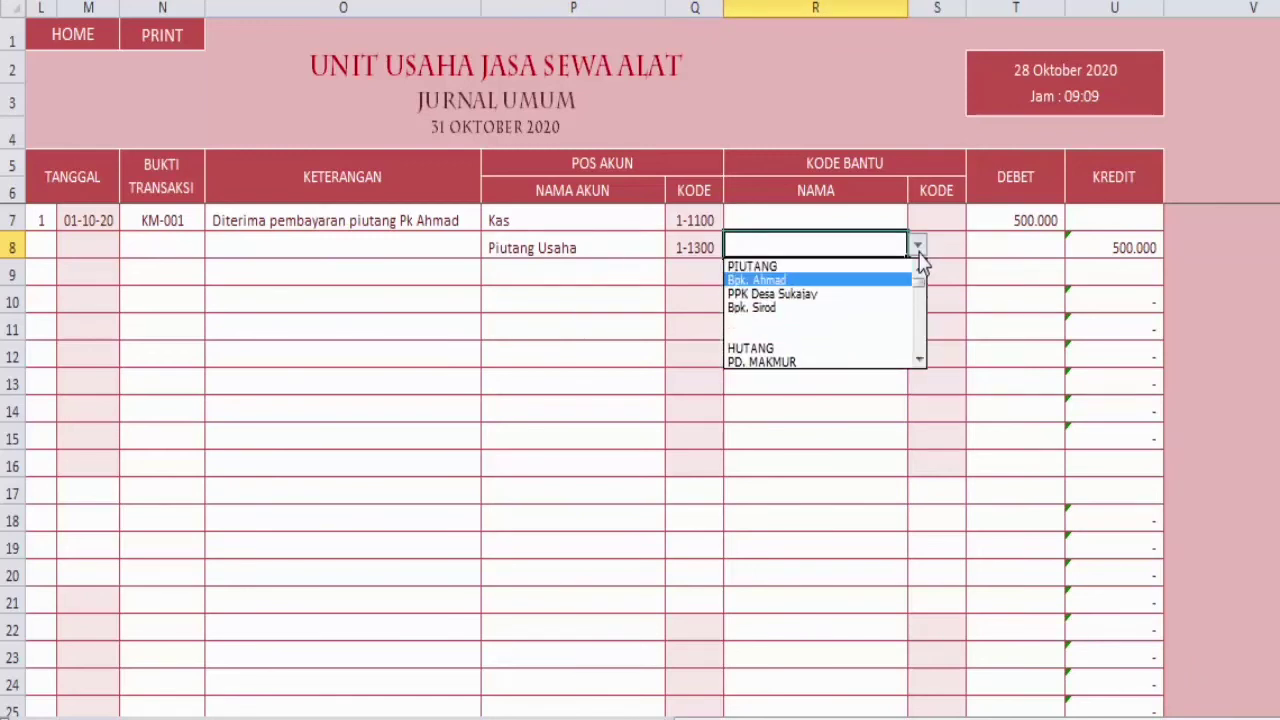
key("Return")
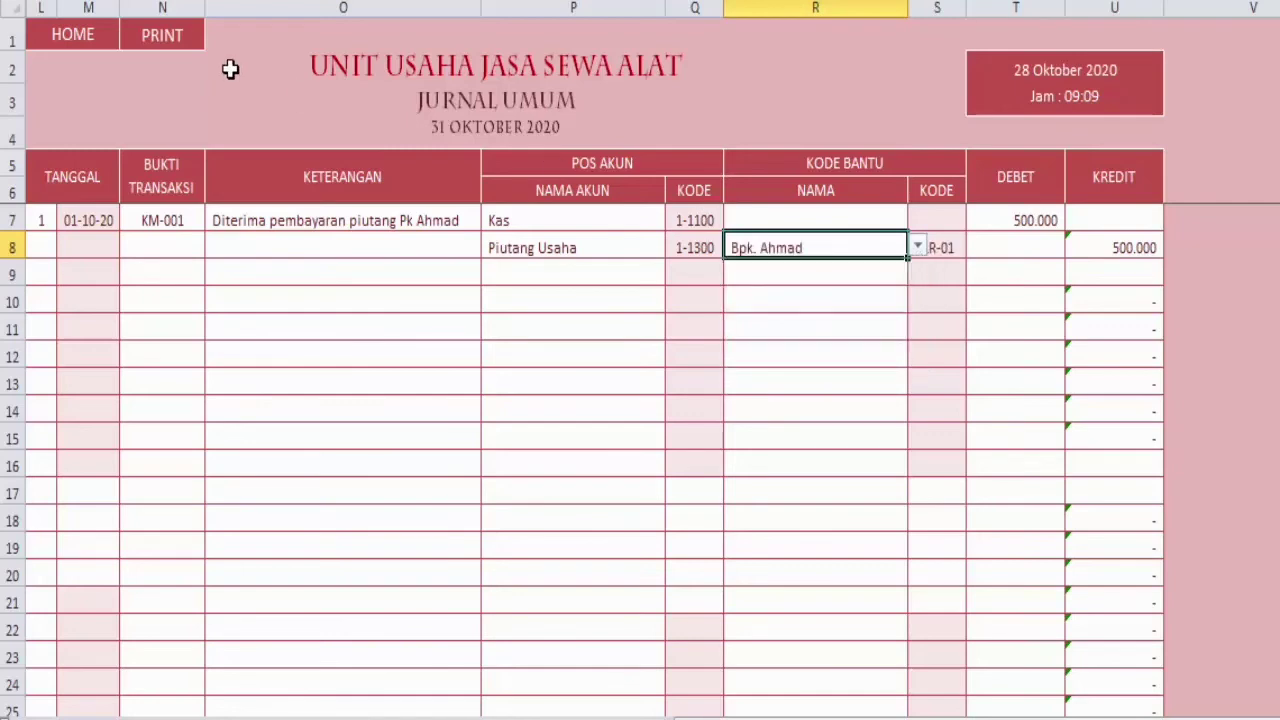
Examine the KM-001 payment and resulting balance in the customer's BUKU BESAR PEMBANTU and return to the home menu
left_click(84, 44)
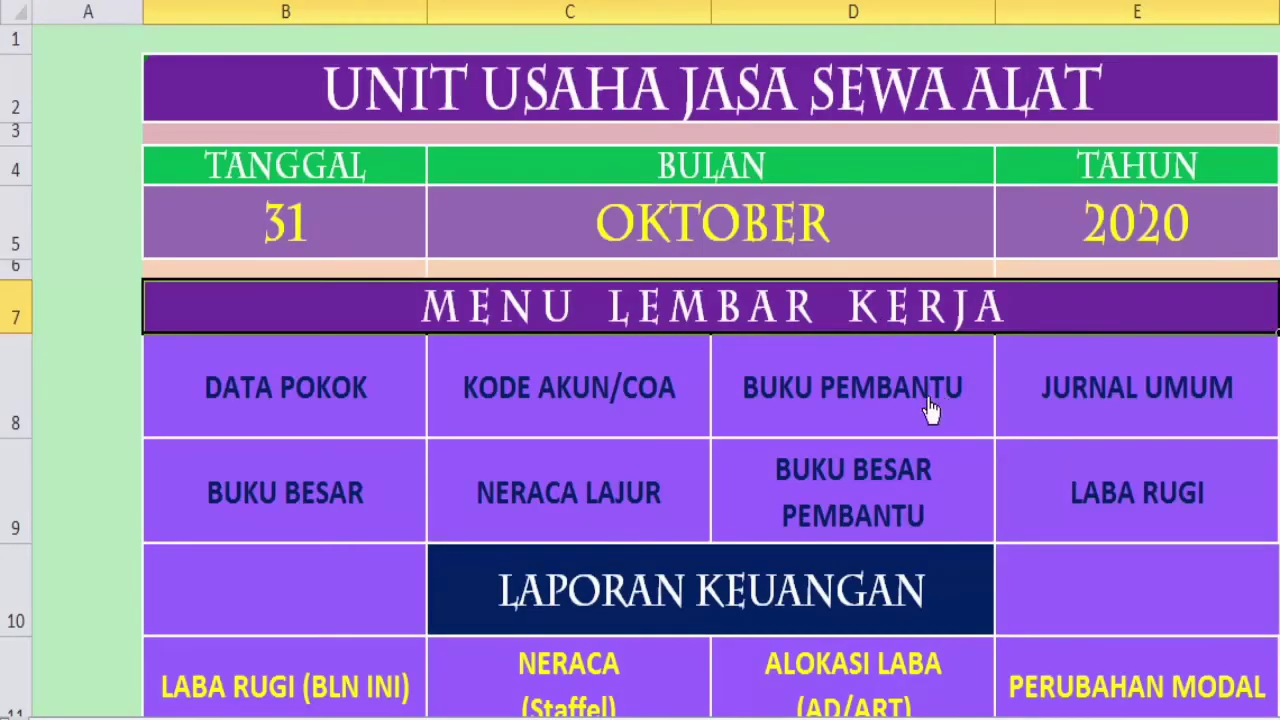
left_click(853, 491)
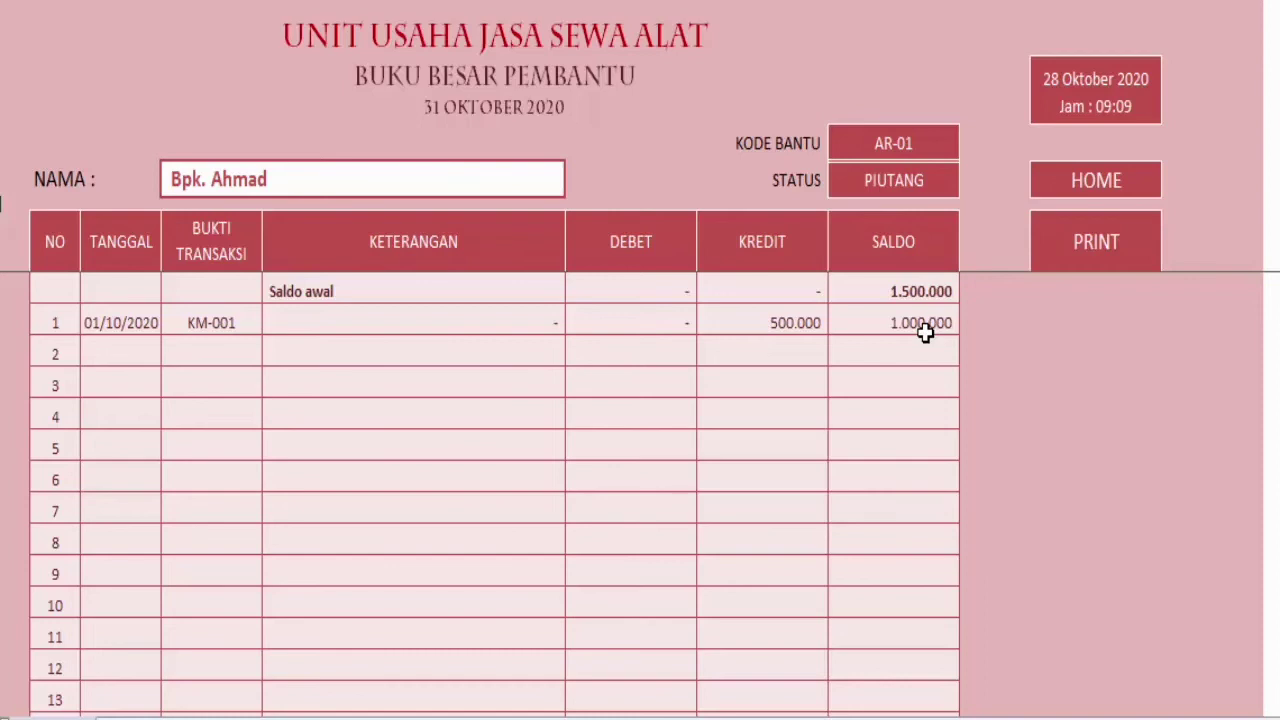
left_click(1097, 195)
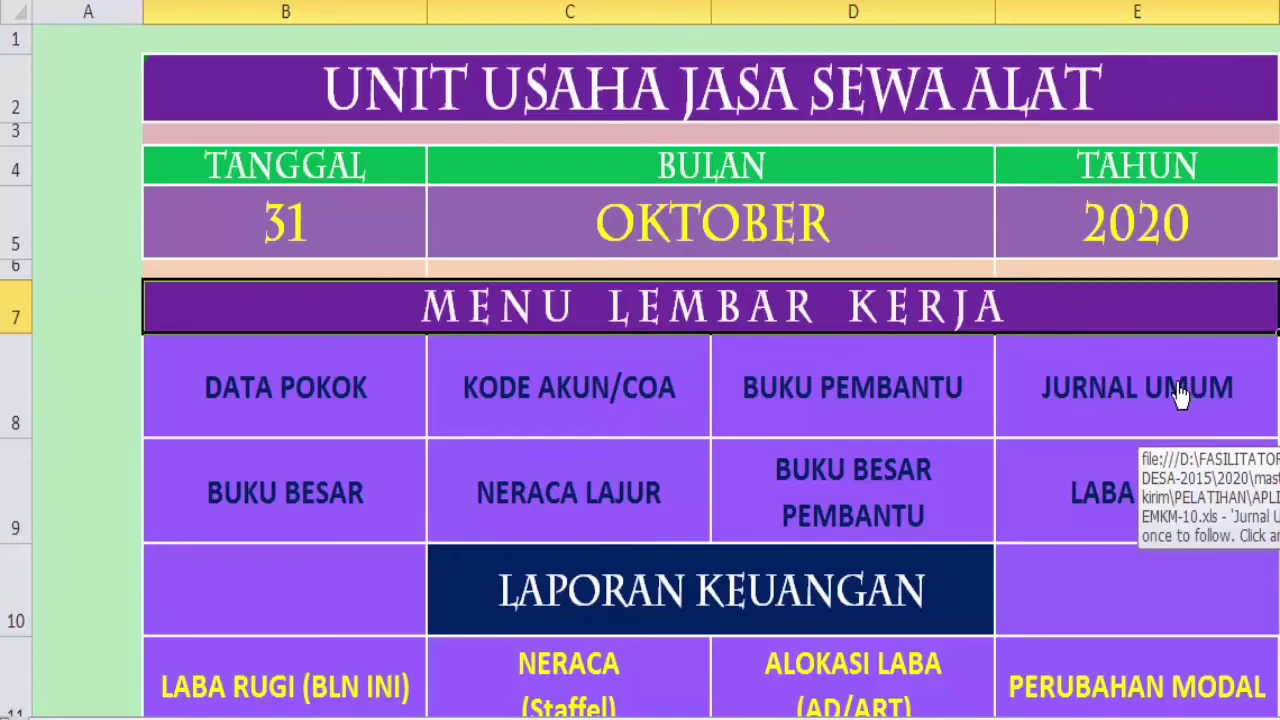
Review the KM-001 entry's KETERANGAN in JURNAL UMUM and go back to the home menu
left_click(1110, 395)
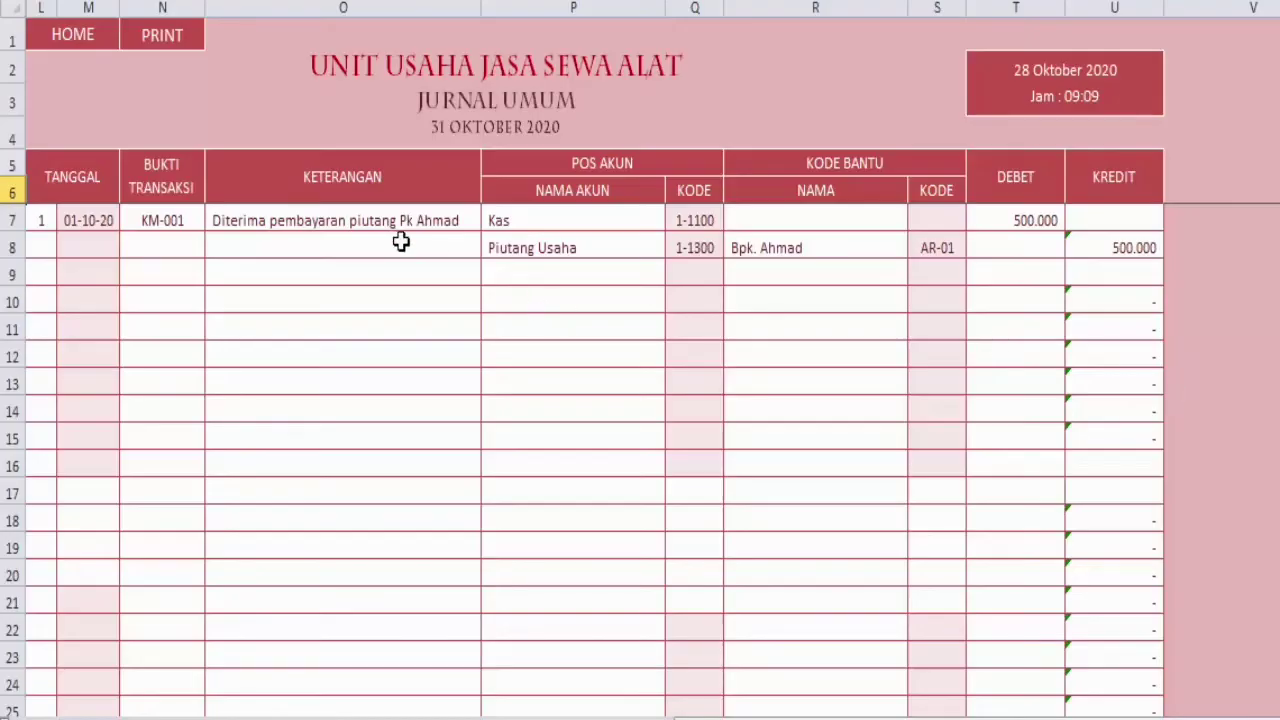
left_click(359, 221)
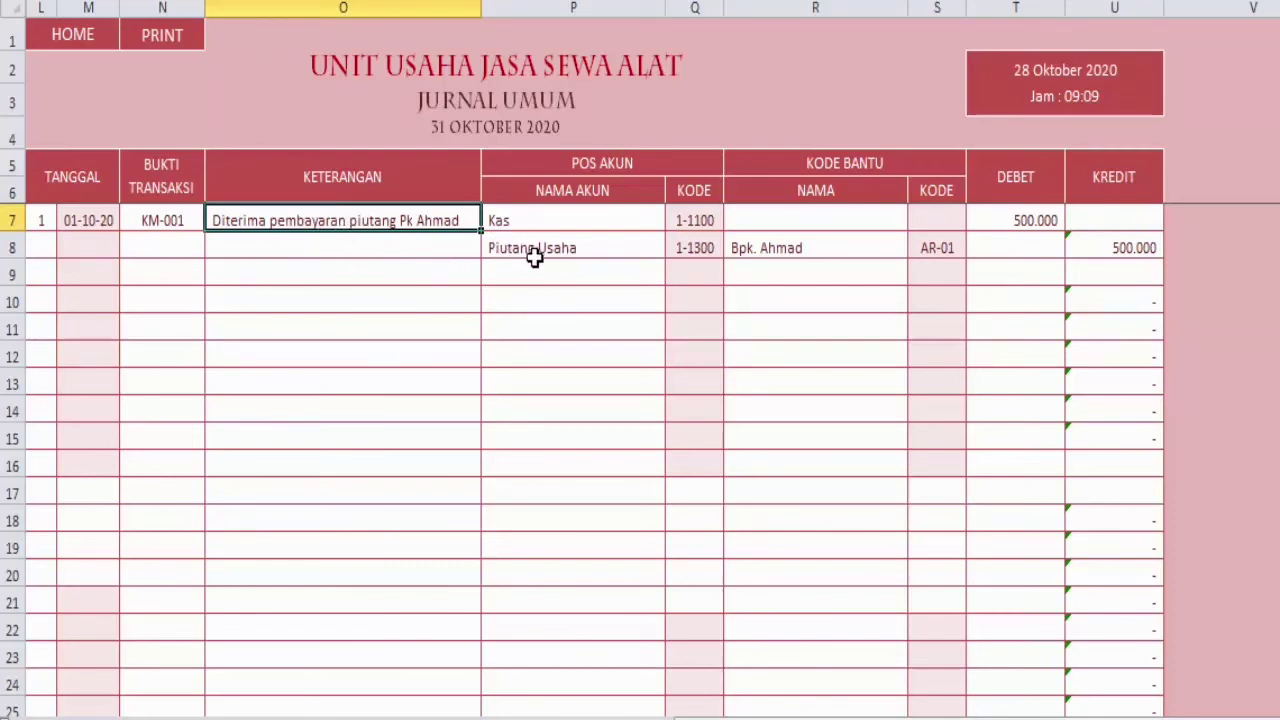
left_click(92, 38)
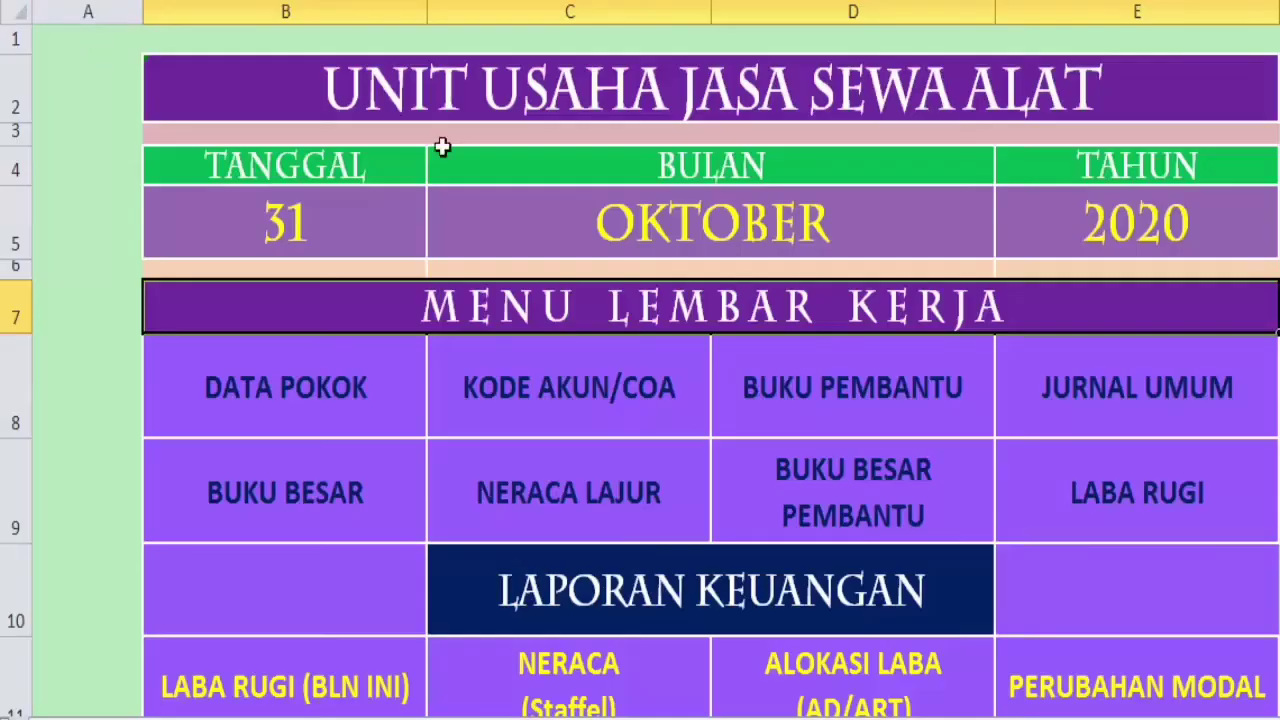
Copy the KETERANGAN of the KM-001 entry in JURNAL UMUM to the Piutang Usaha row below it
left_click(845, 490)
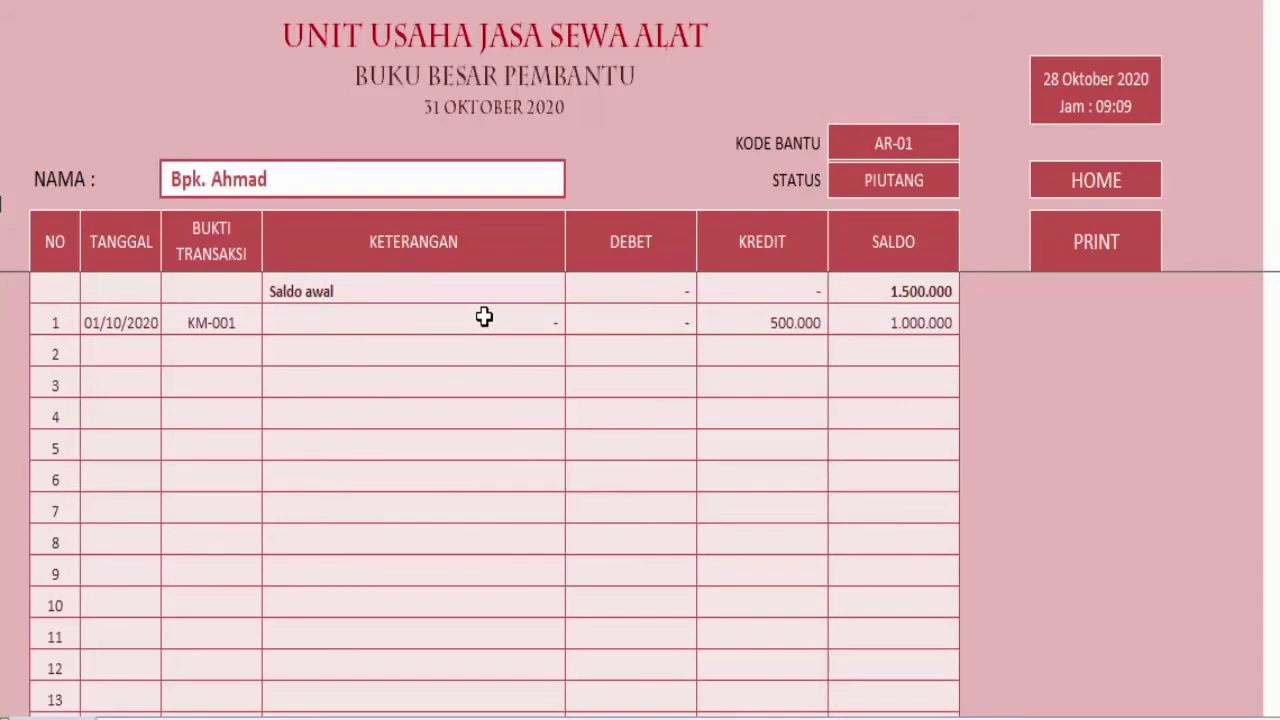
left_click(1118, 185)
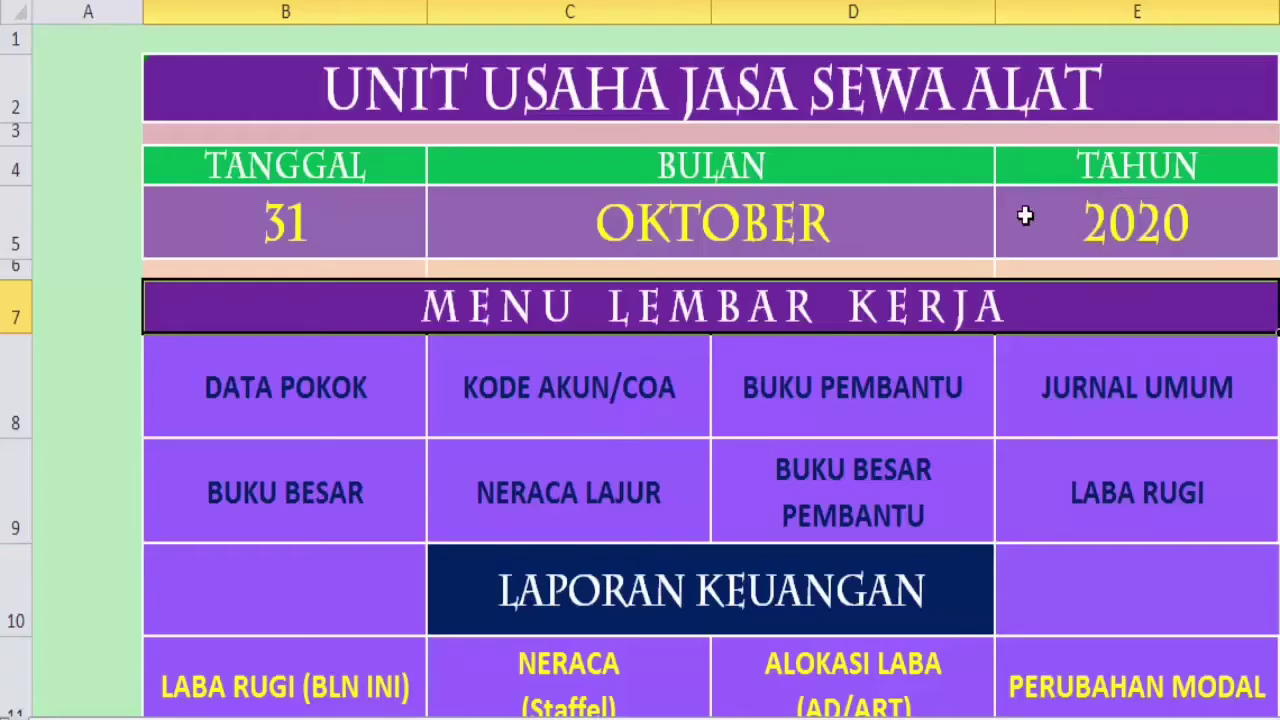
left_click(1106, 413)
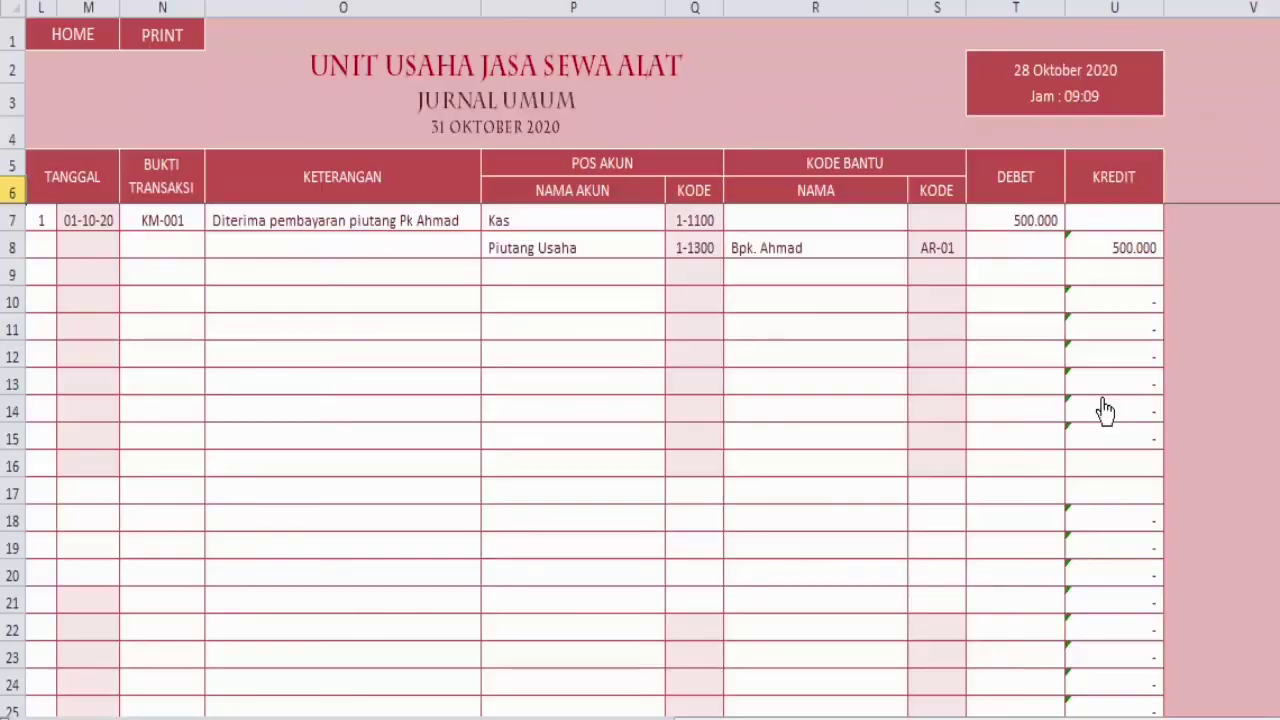
left_click(418, 219)
key("ctrl+c")
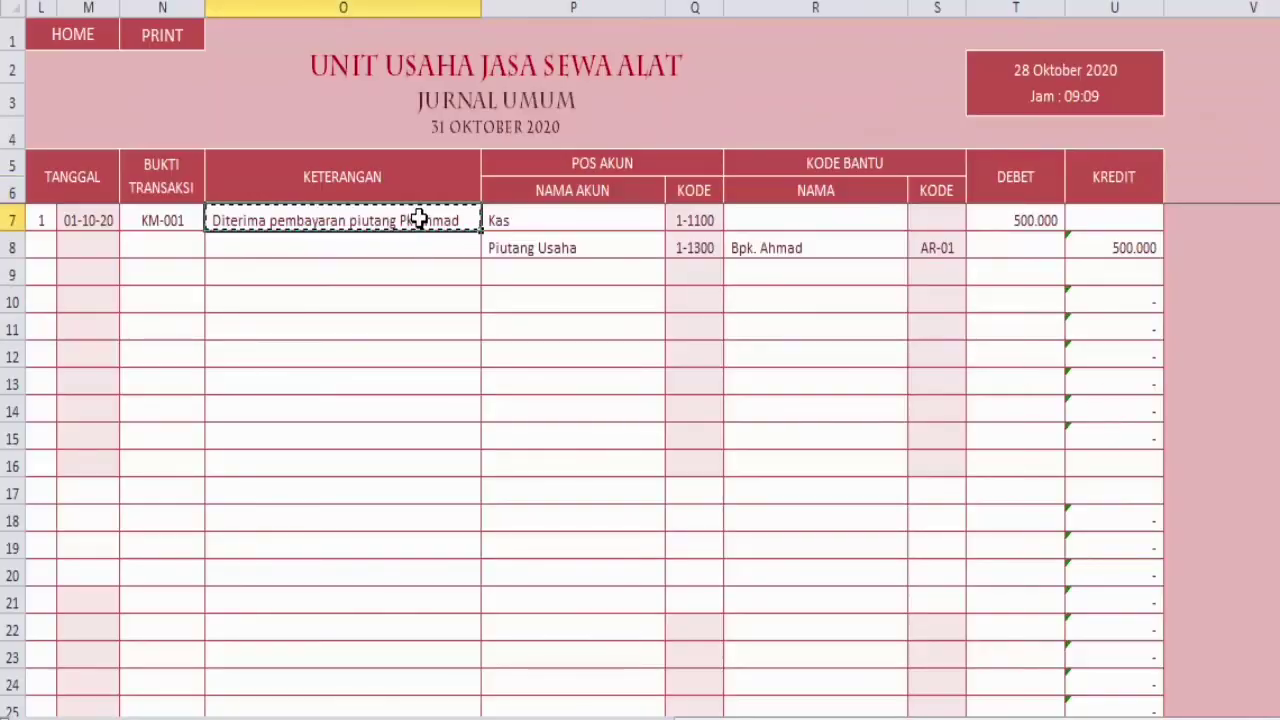
key("Down")
key("ctrl+v")
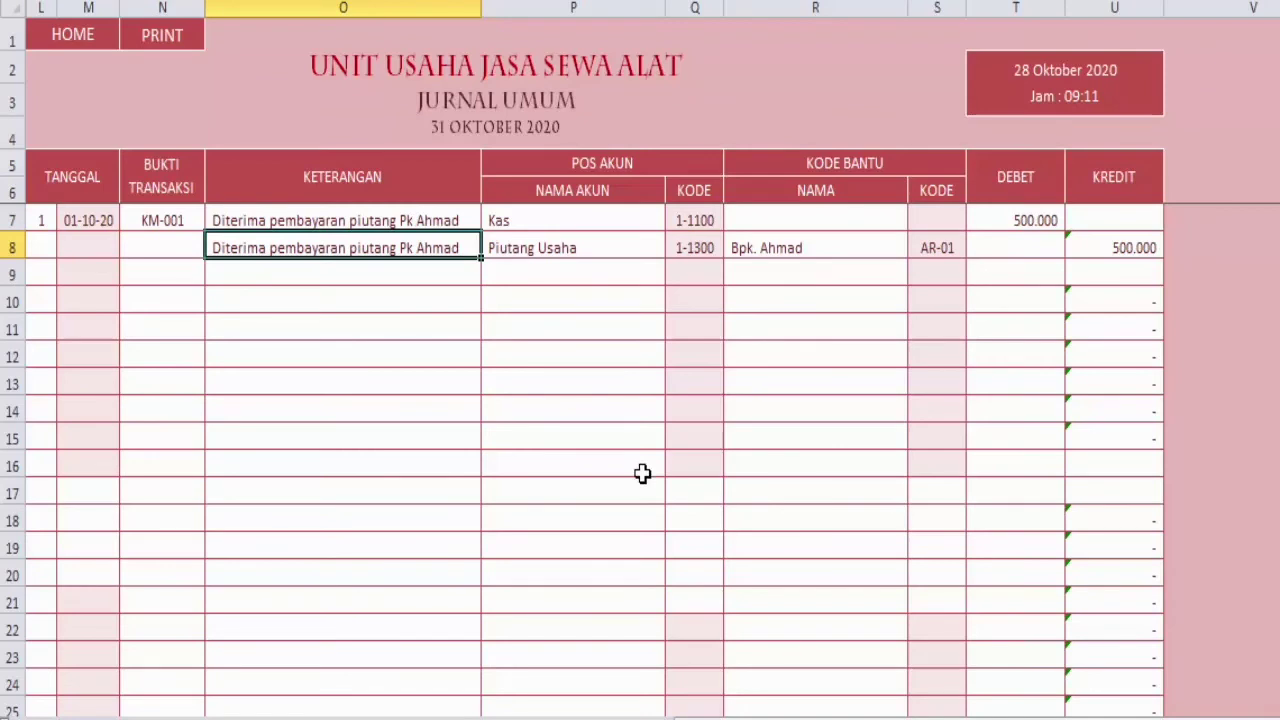
Check the KM-001 description and the NAMA choices in BUKU BESAR PEMBANTU, and return to the home menu
left_click(84, 36)
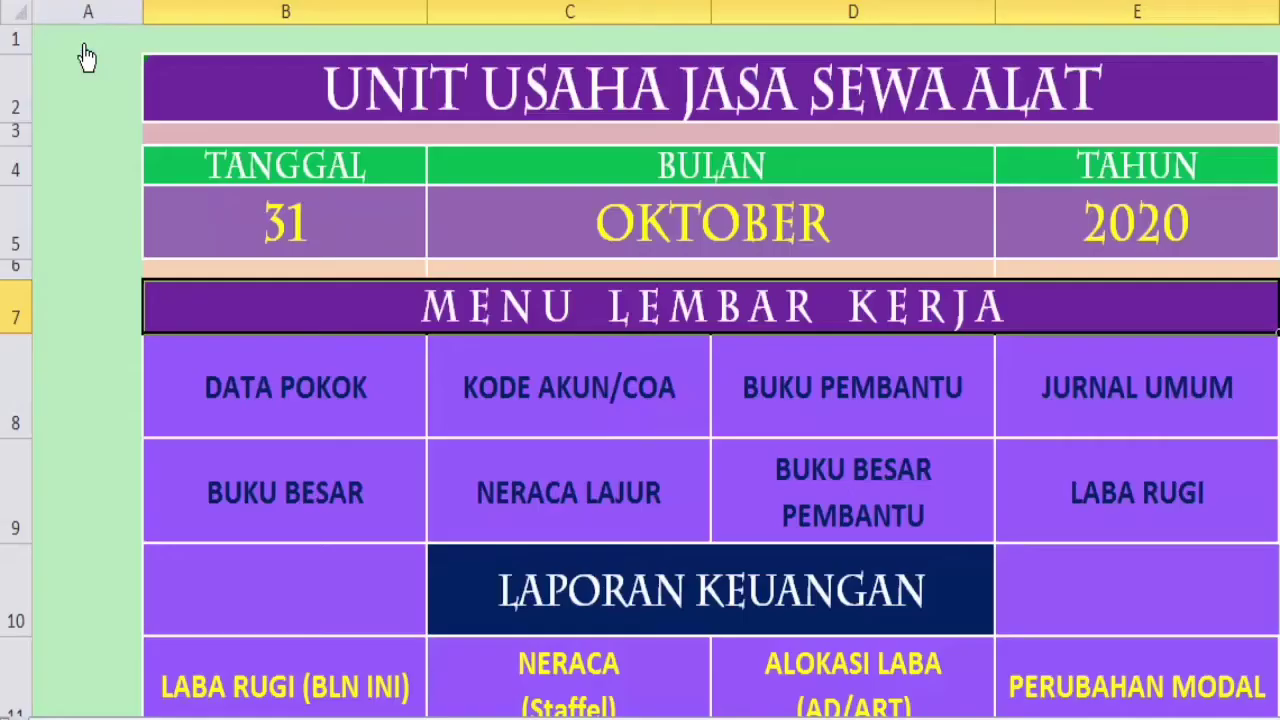
left_click(890, 484)
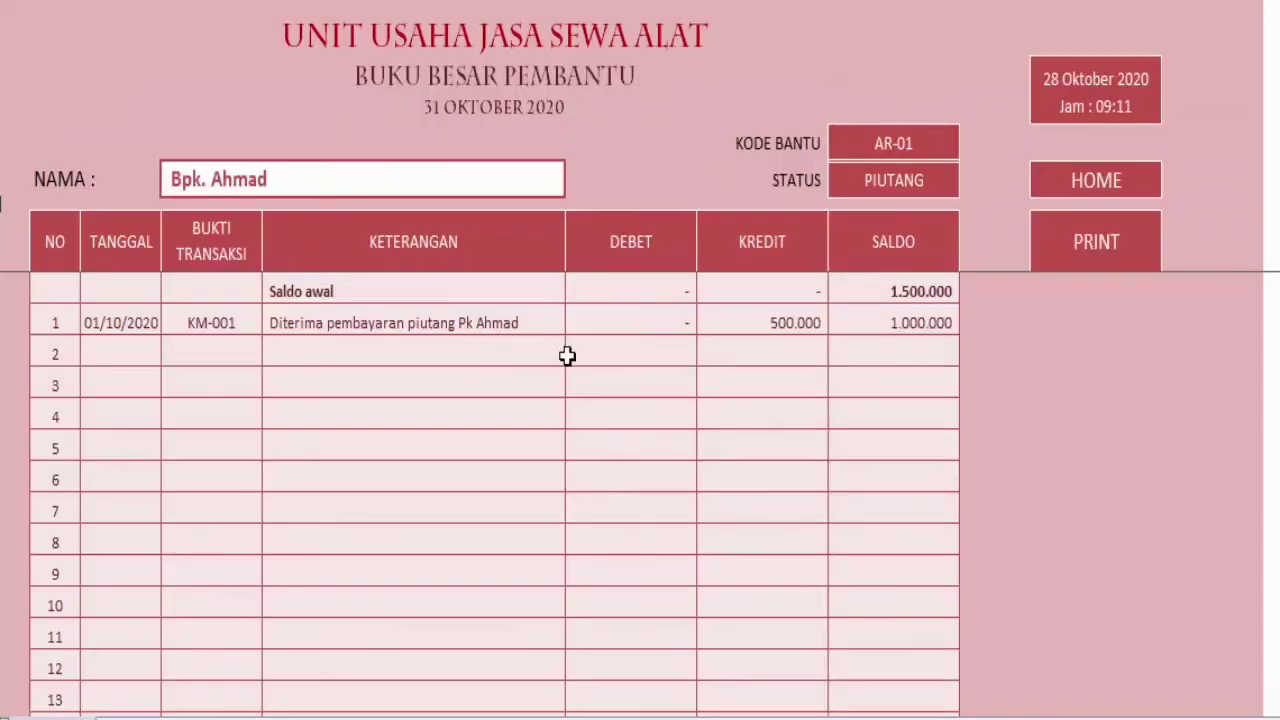
left_click(489, 172)
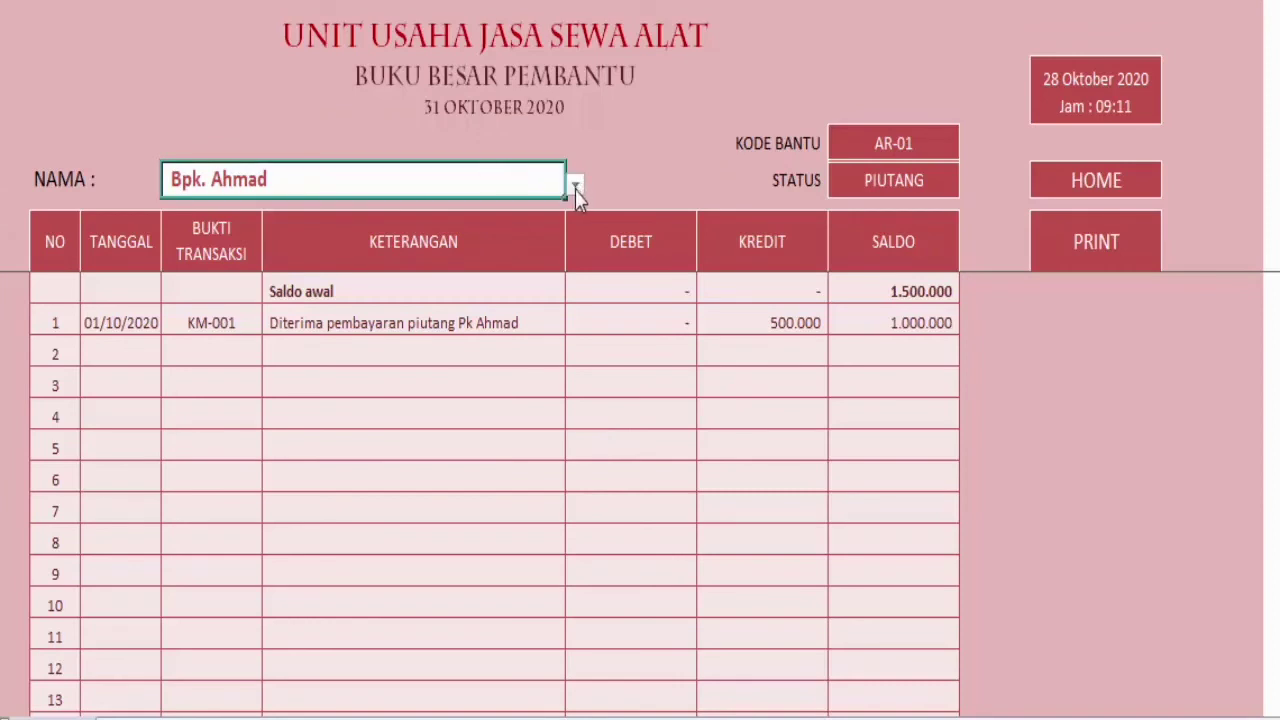
left_click(575, 188)
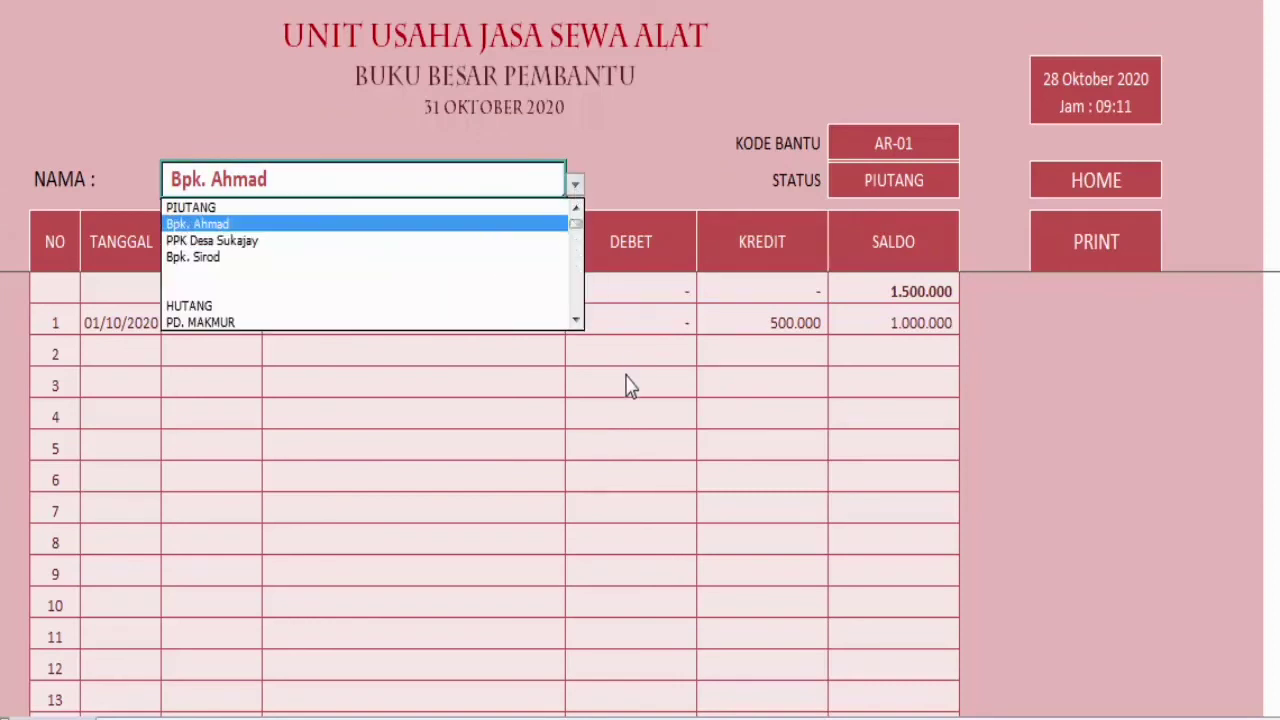
key("Escape")
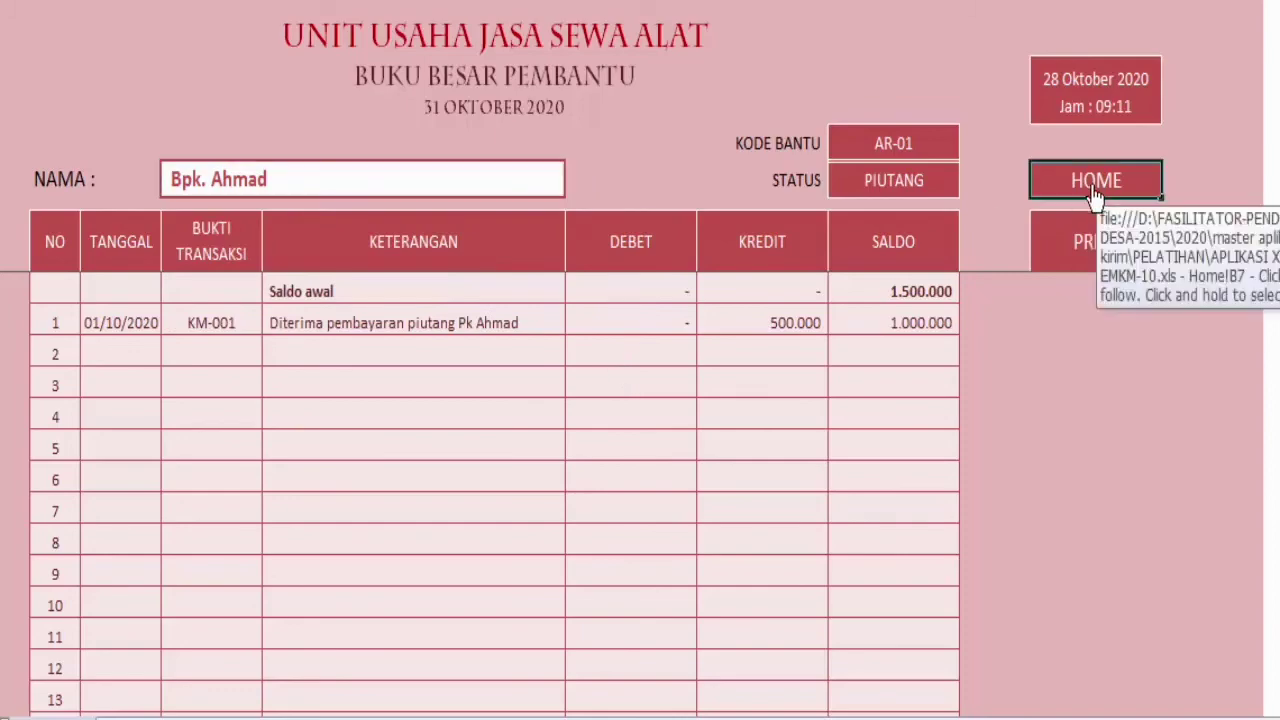
left_click(1097, 198)
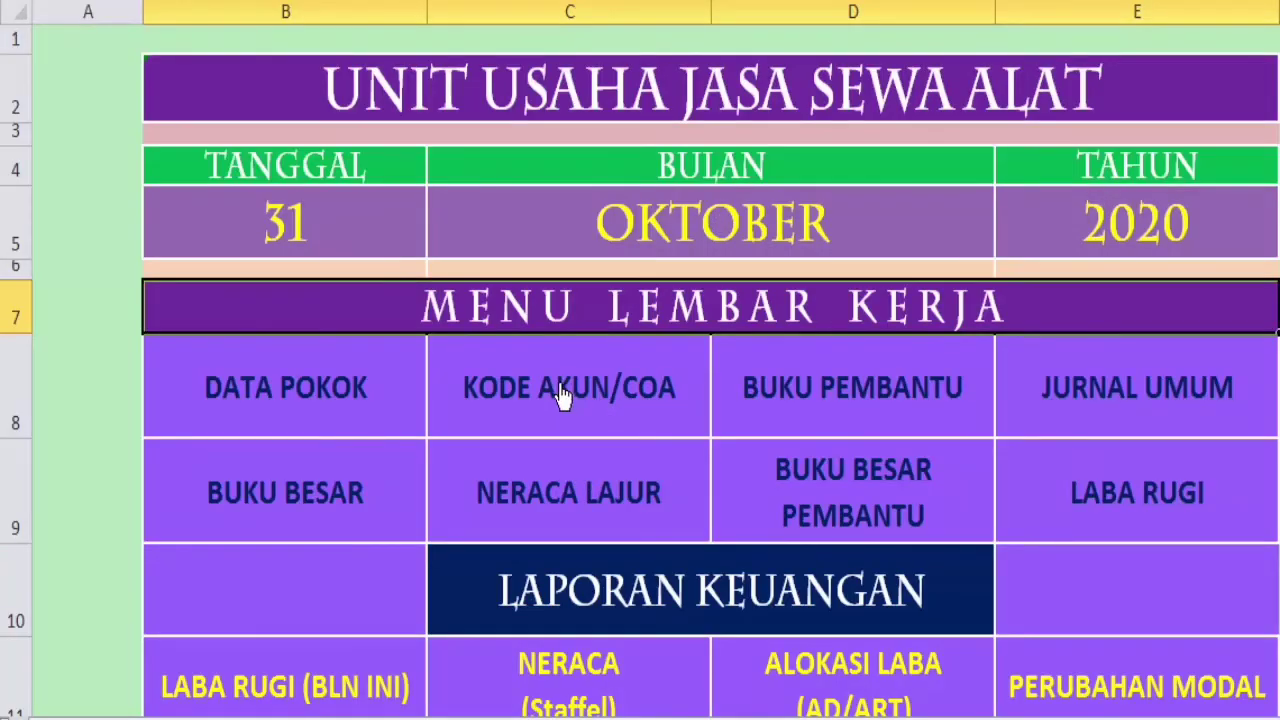
Compare the KM-001 entry in the Kas BUKU BESAR with the customer's BUKU BESAR PEMBANTU and go back home
left_click(335, 507)
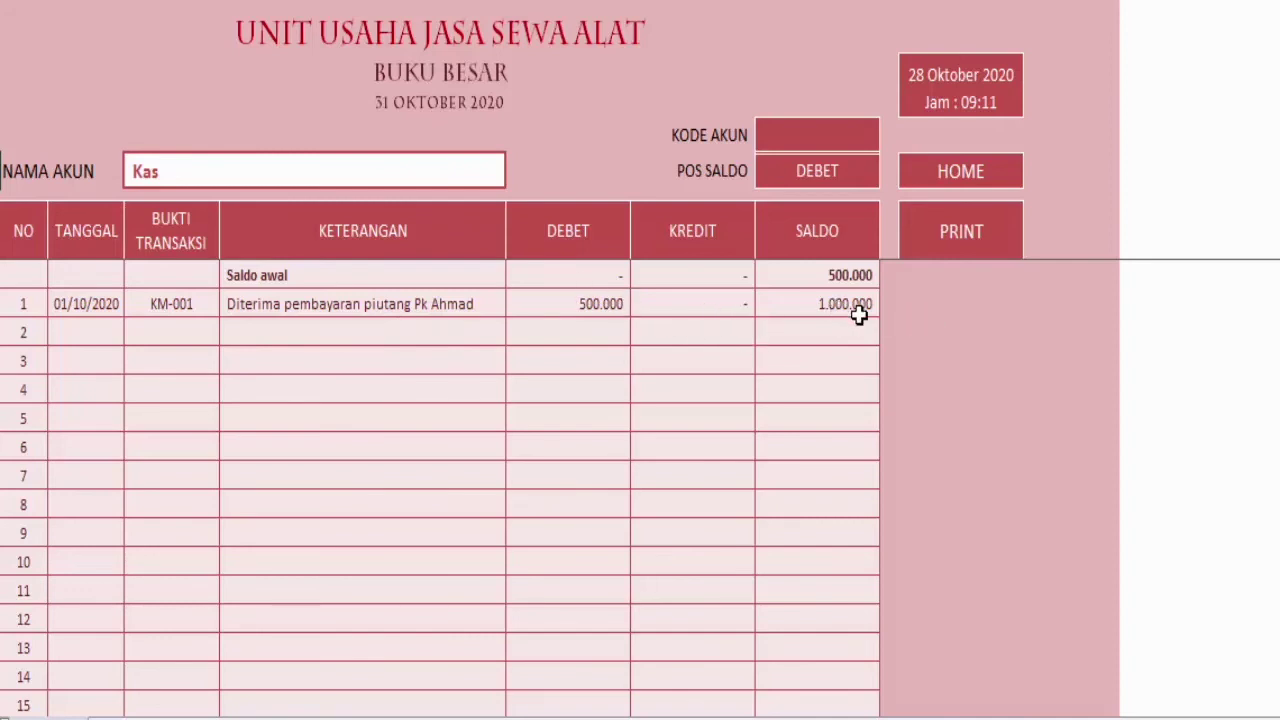
left_click(960, 180)
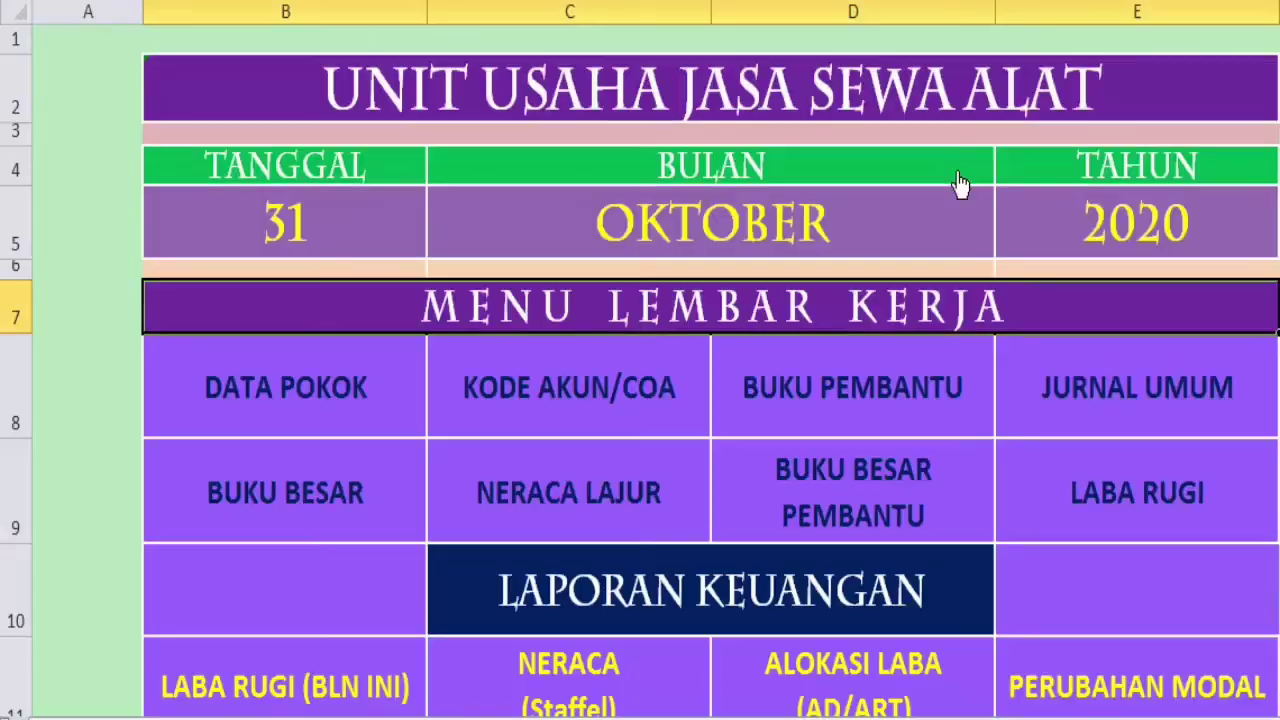
left_click(845, 470)
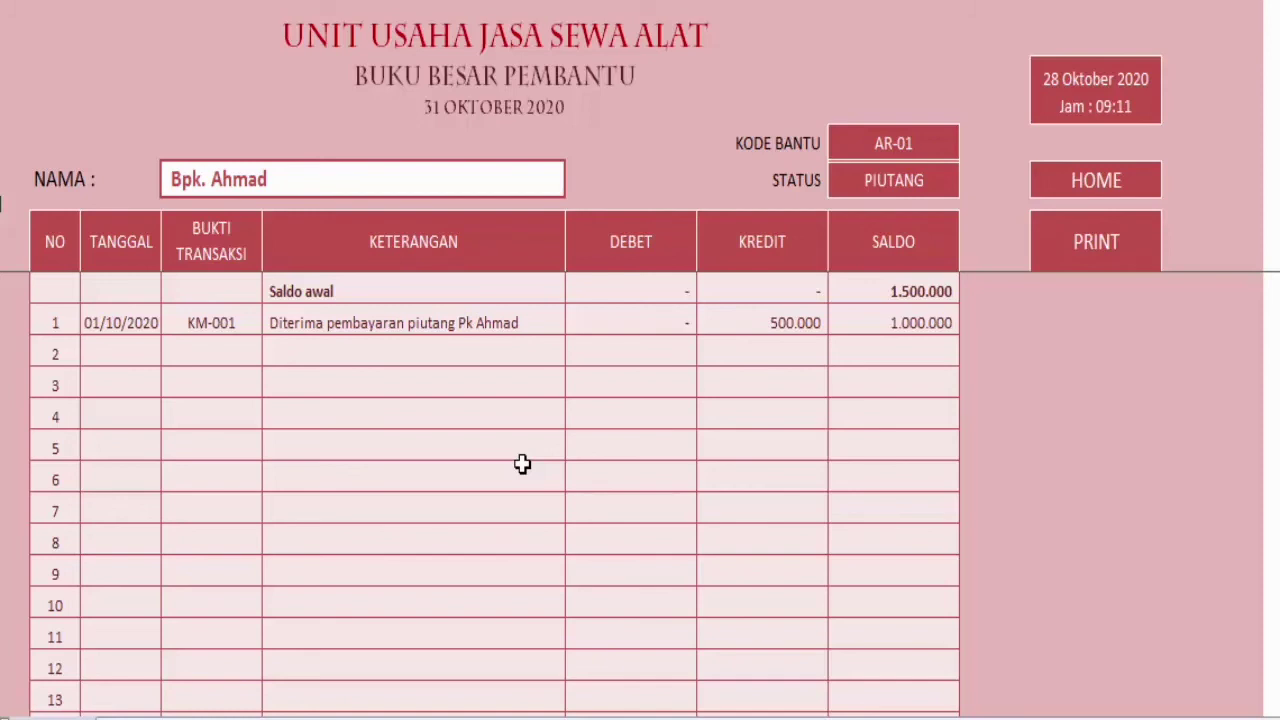
left_click(1097, 182)
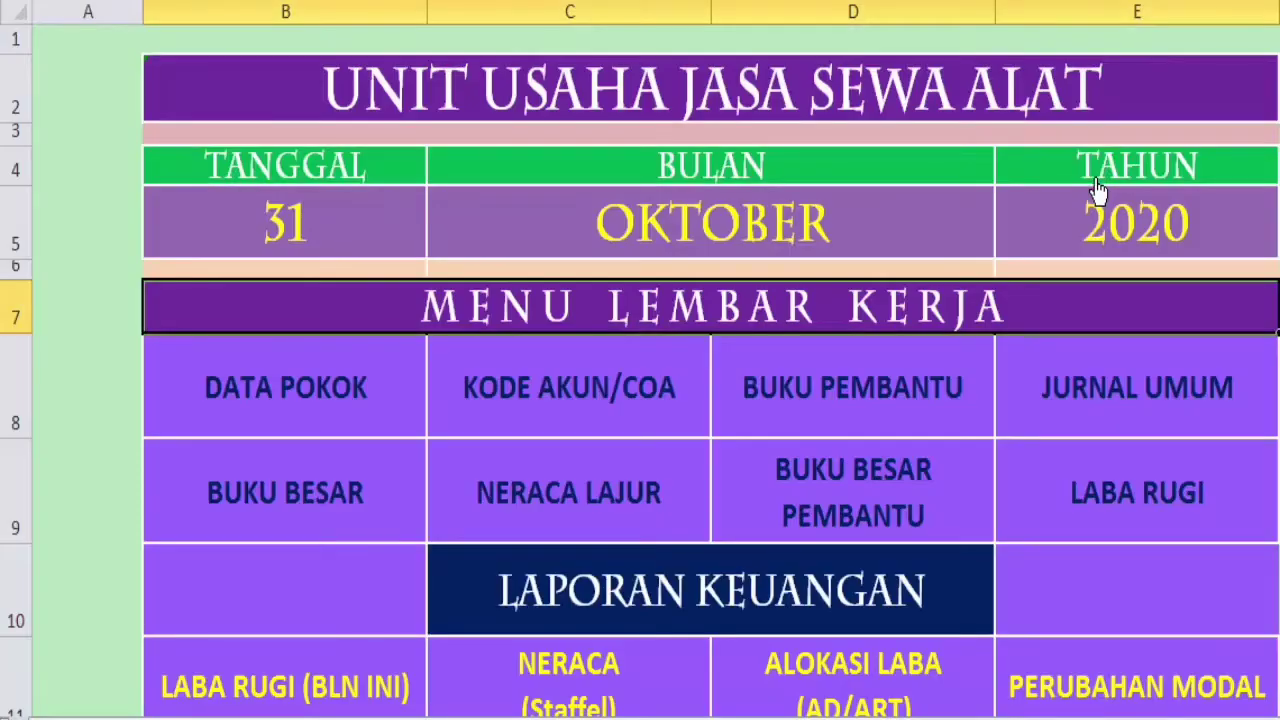
Start a new JURNAL UMUM entry in row 9 with day 2 and BUKTI TRANSAKSI KK
left_click(1106, 388)
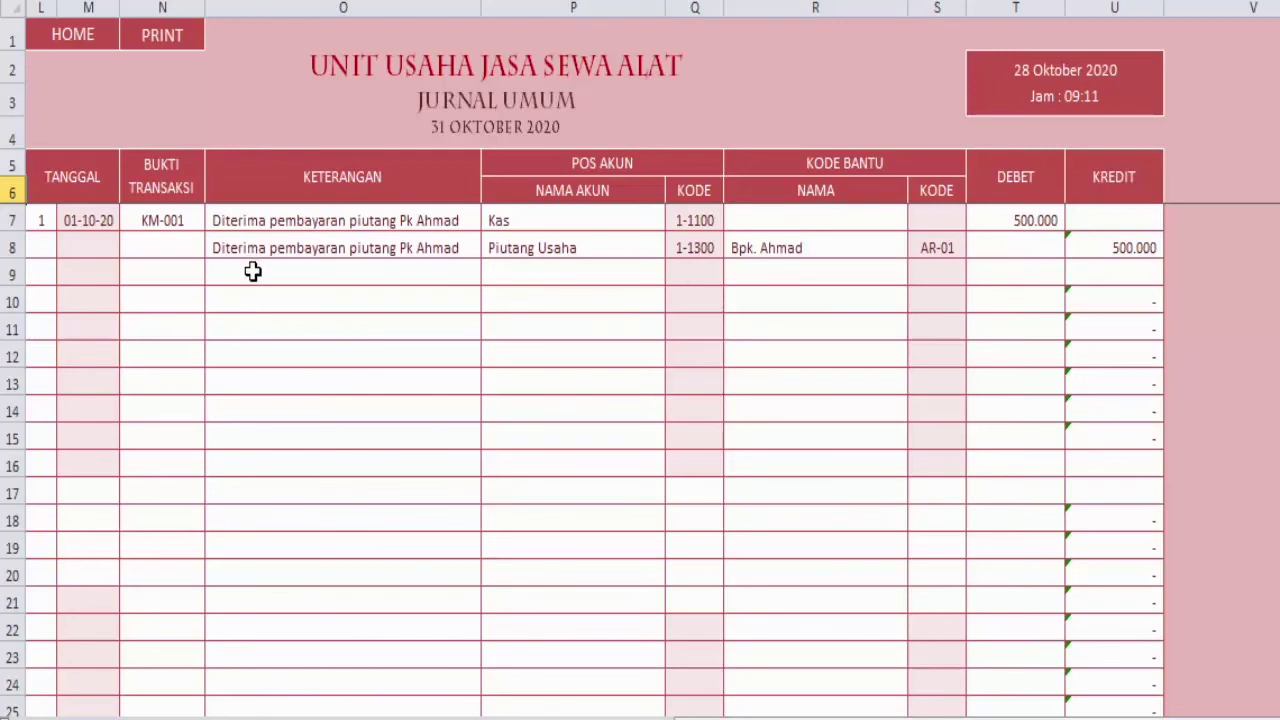
left_click(168, 274)
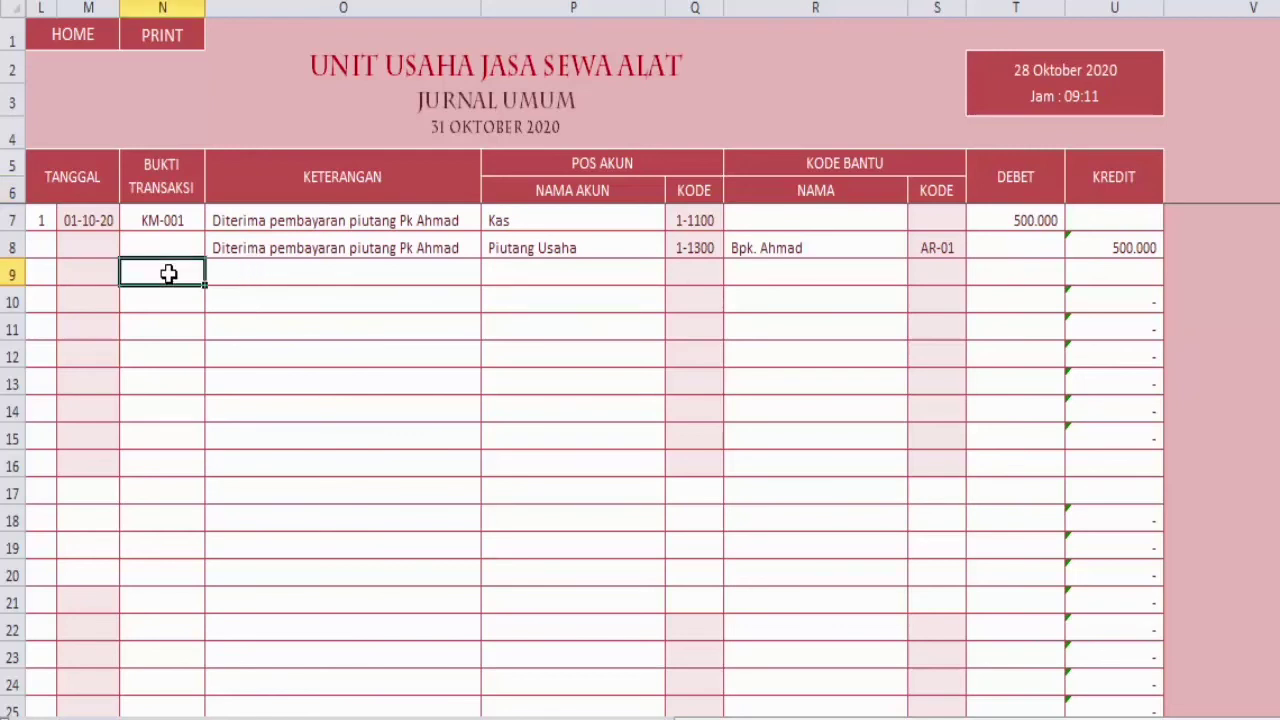
type("KM")
key("Left")
key("Left")
type("2")
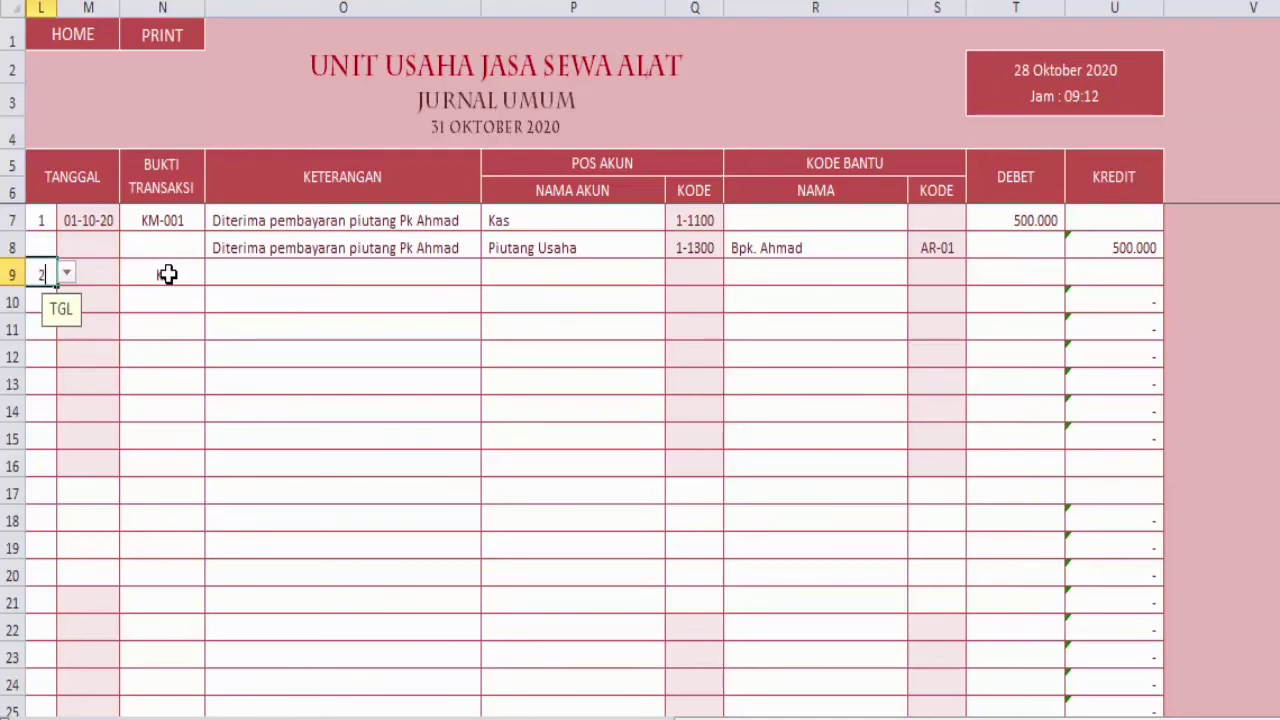
key("Right")
key("Right")
key("Right")
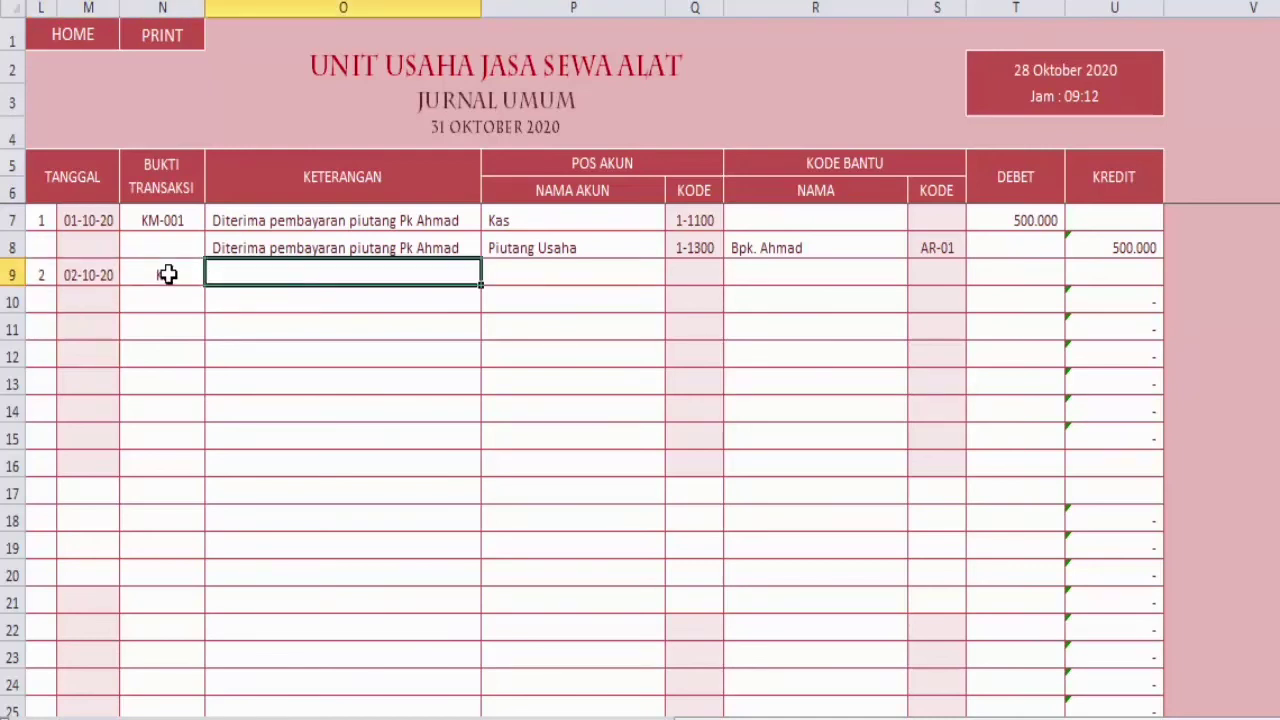
Enter the KETERANGAN "Membayar hutang kepada PD Makmur" in row 9 and copy it to row 10
type("Memb")
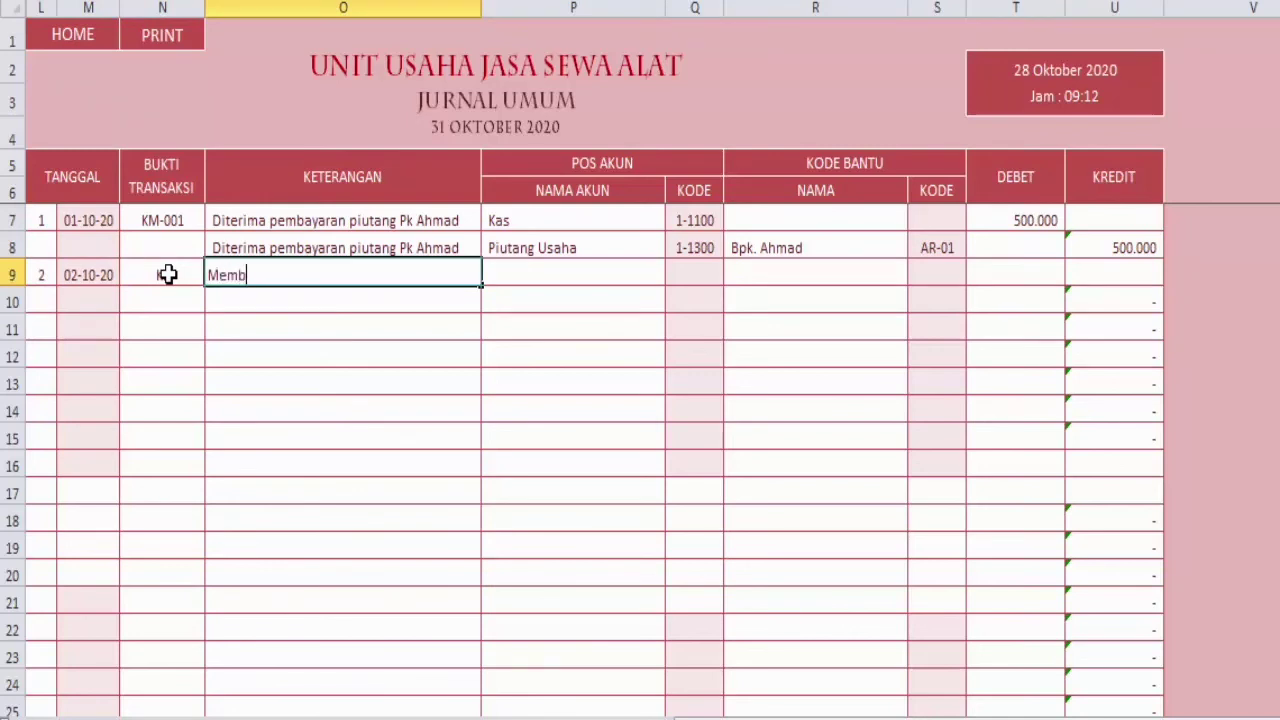
type("ayar hutang kepad")
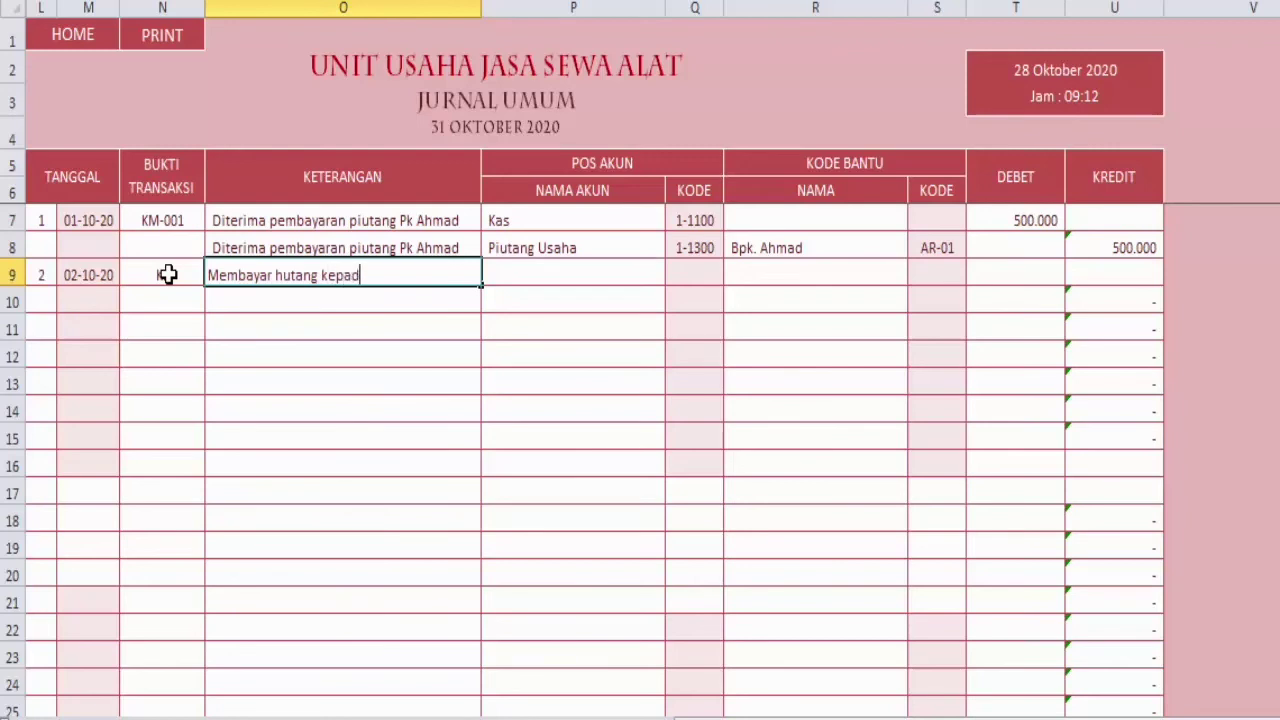
type("a PD Makmur")
key("Return")
key("Up")
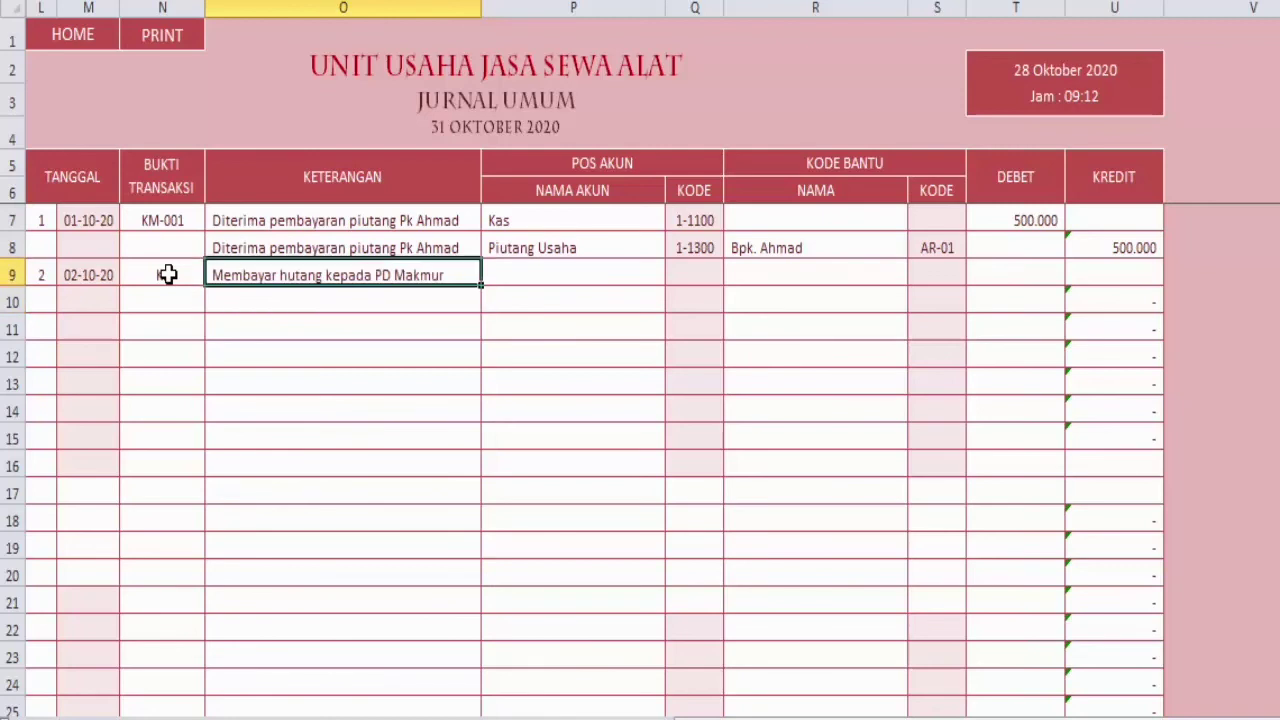
key("ctrl+c")
key("Down")
key("ctrl+v")
key("Right")
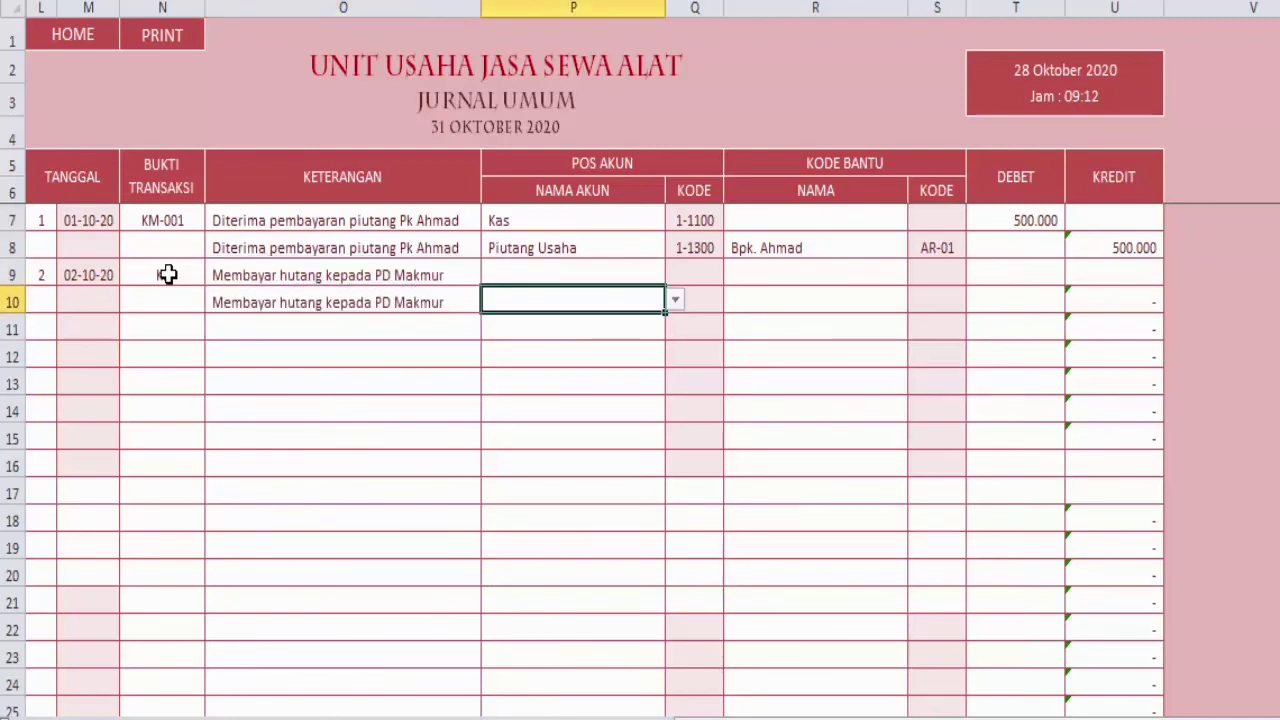
Set the NAMA AKUN to Hutang Usaha in row 9 and Kas in row 10
key("Up")
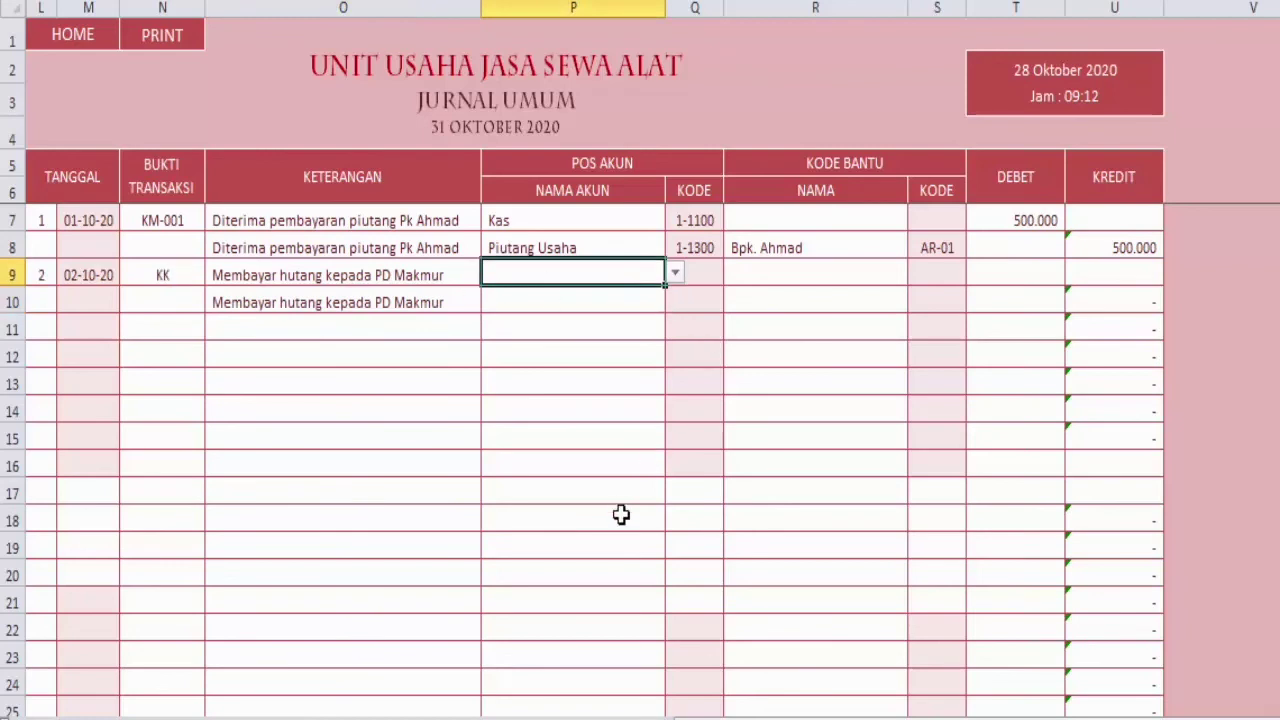
left_click(676, 273)
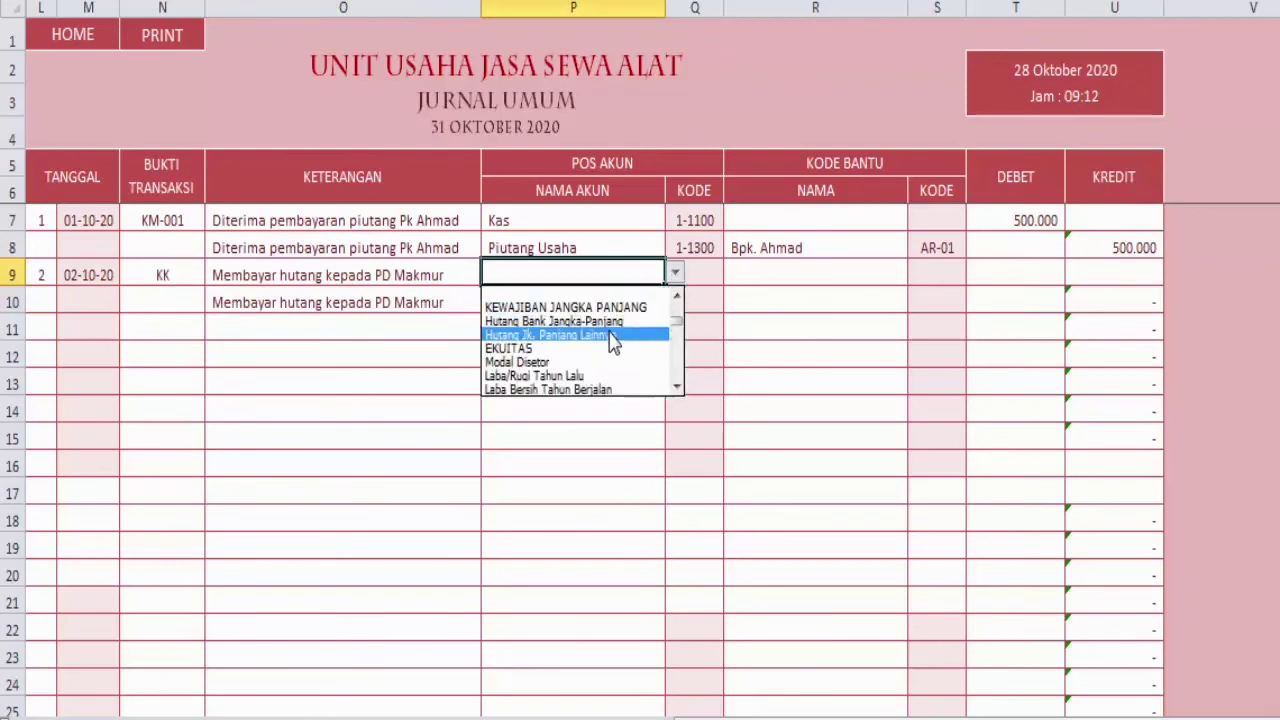
scroll(613, 340, "up", 5)
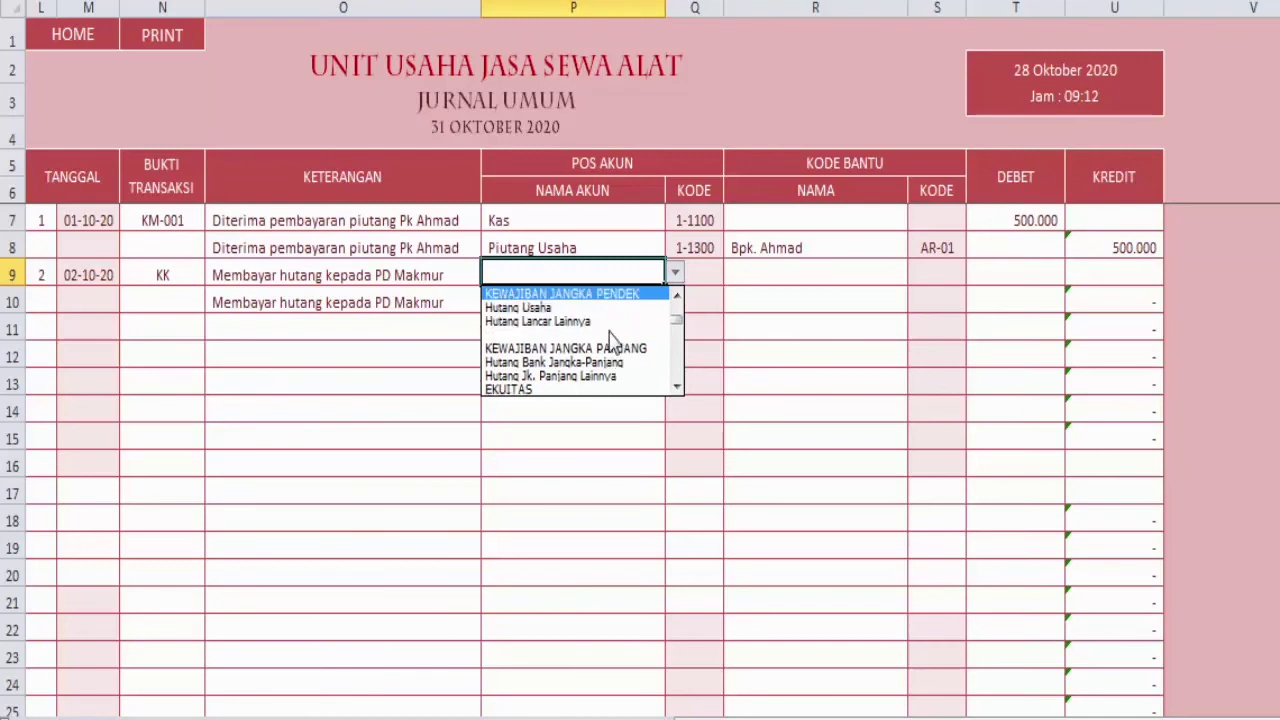
key("Return")
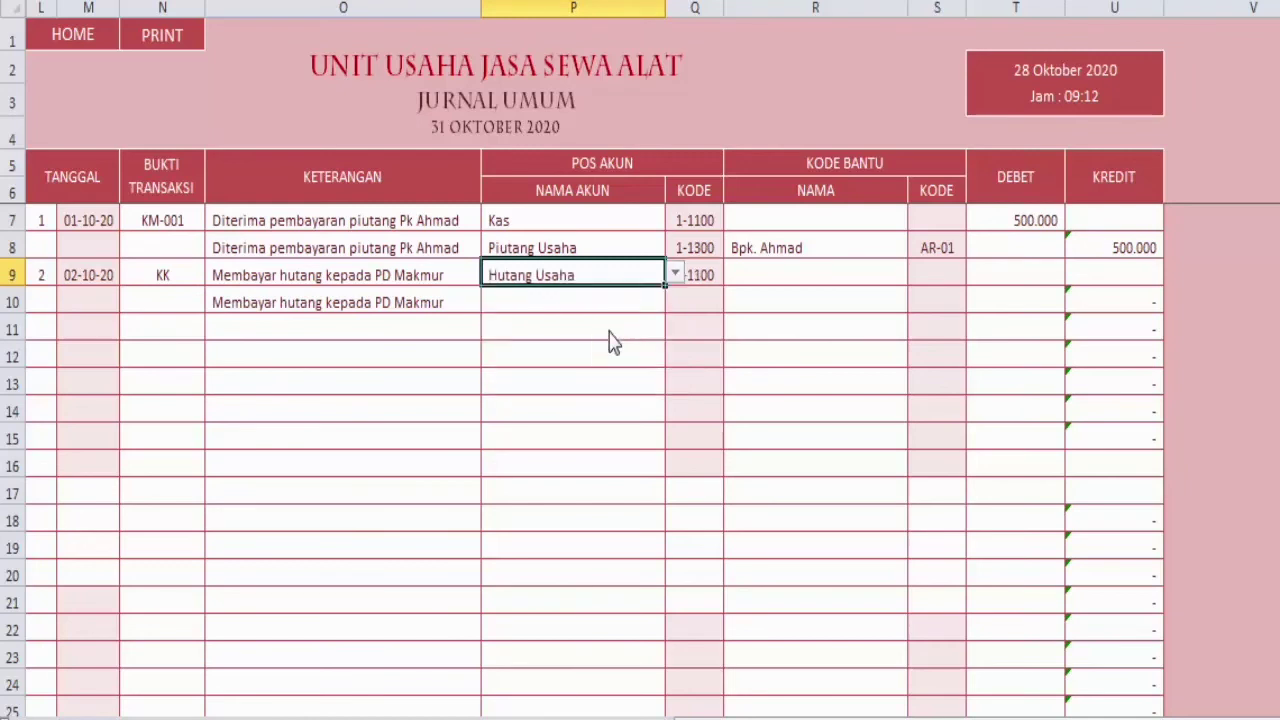
key("Return")
type("Kas")
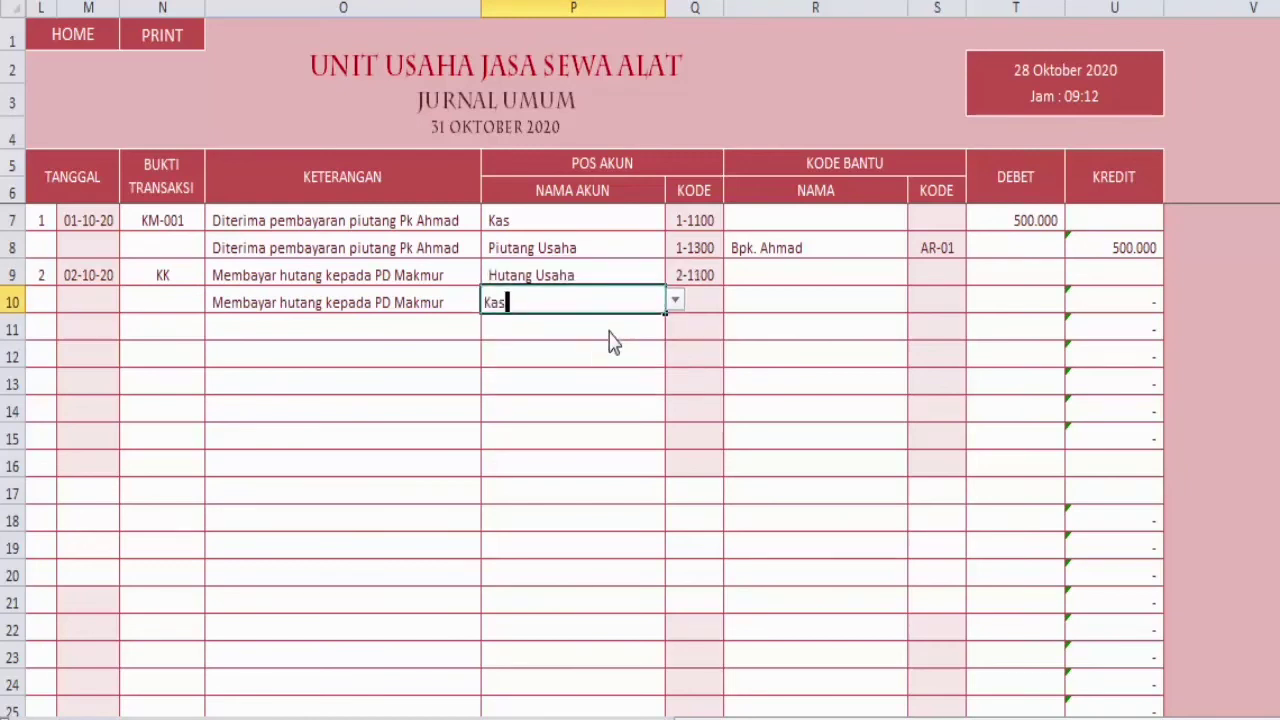
key("Tab")
Choose PD. MAKMUR as the KODE BANTU name for the Hutang Usaha row
key("Up")
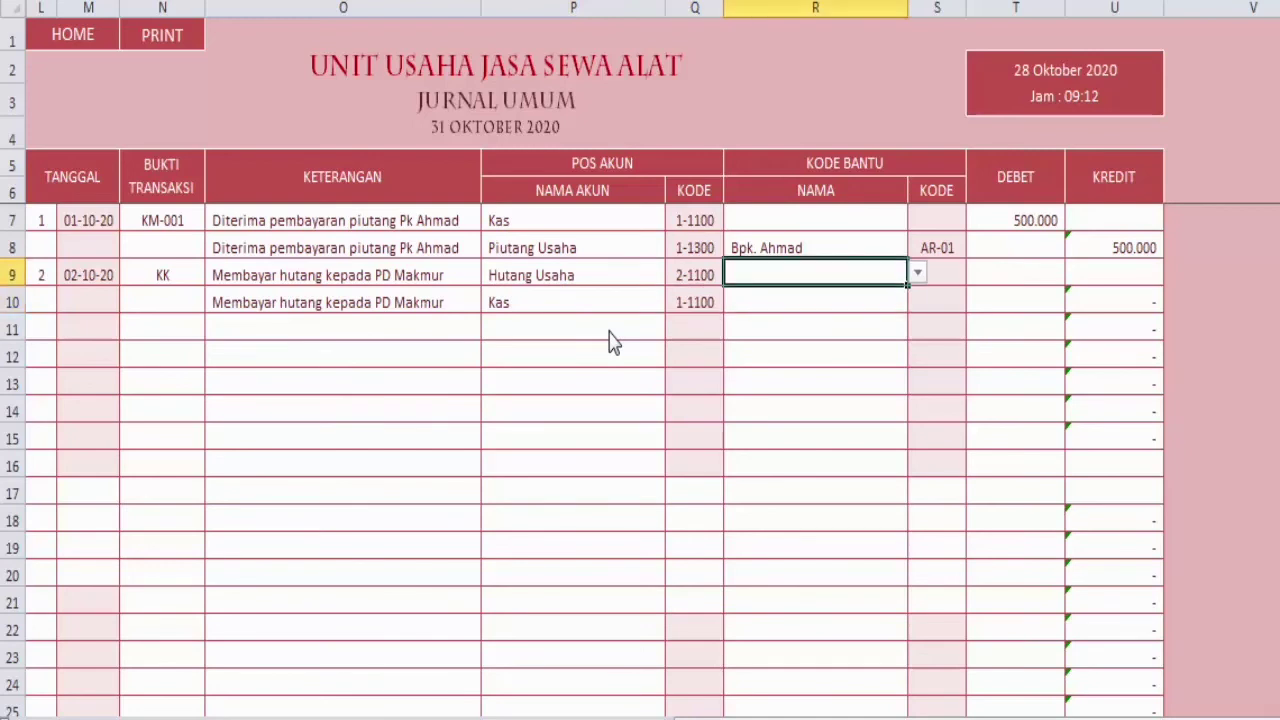
left_click(916, 274)
key("Down")
key("Down")
key("Down")
key("Return")
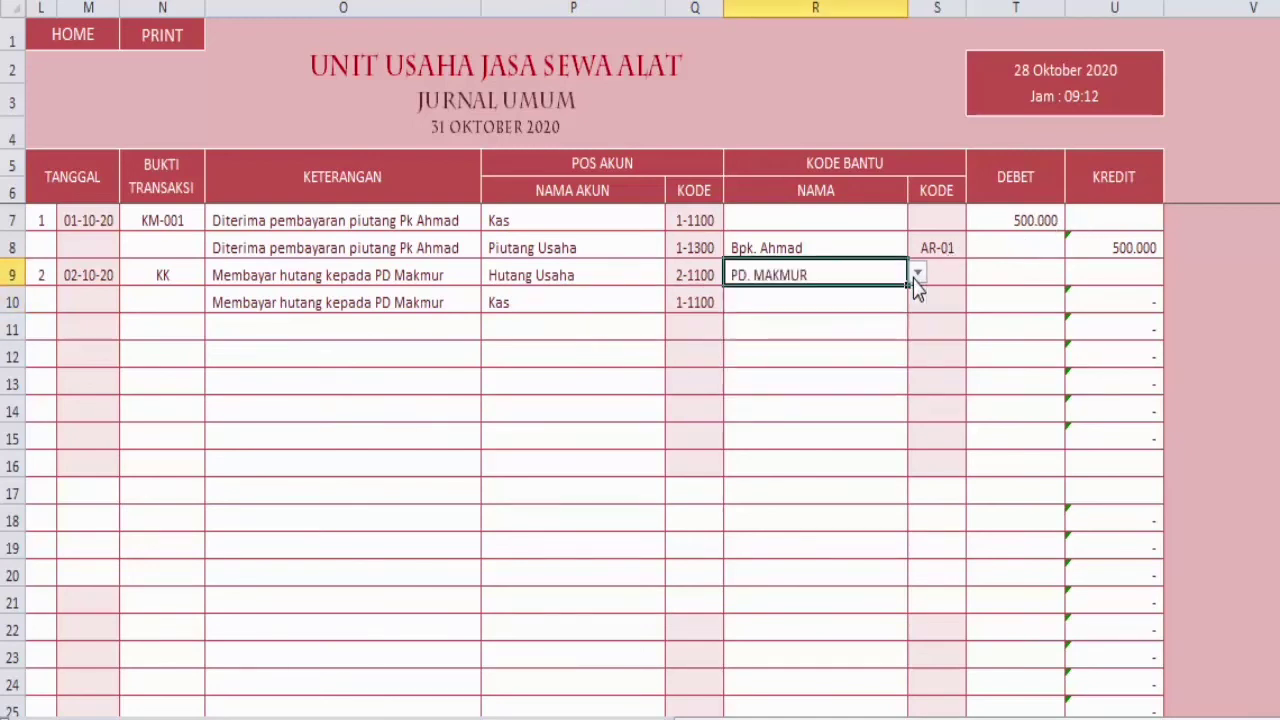
Enter 750000 as the DEBET amount of the Hutang Usaha row
key("Tab")
key("Tab")
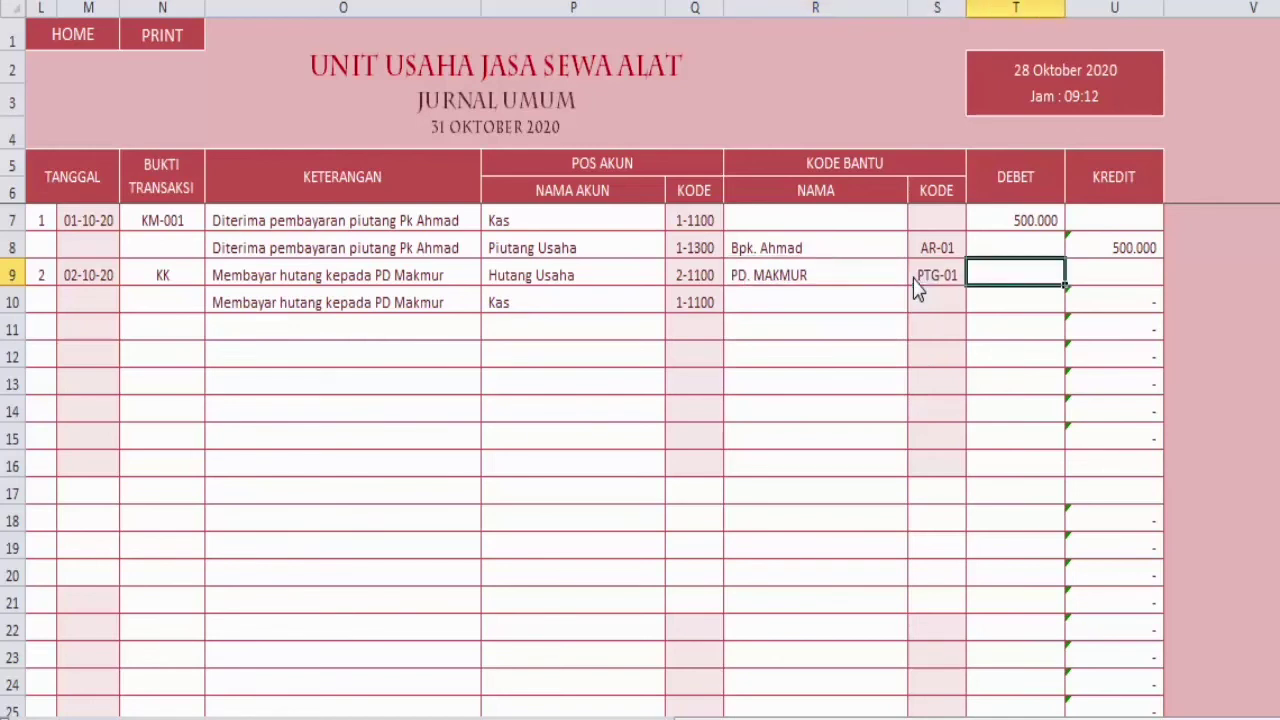
type("75")
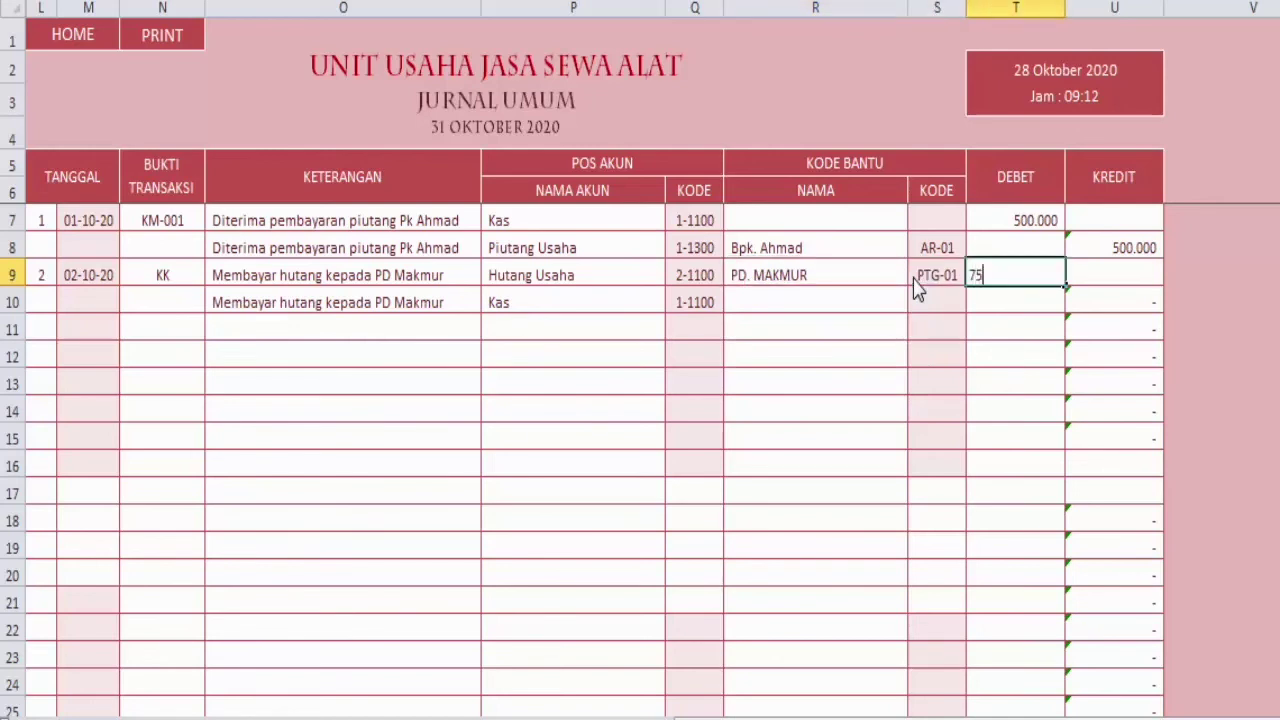
type("0000")
key("Return")
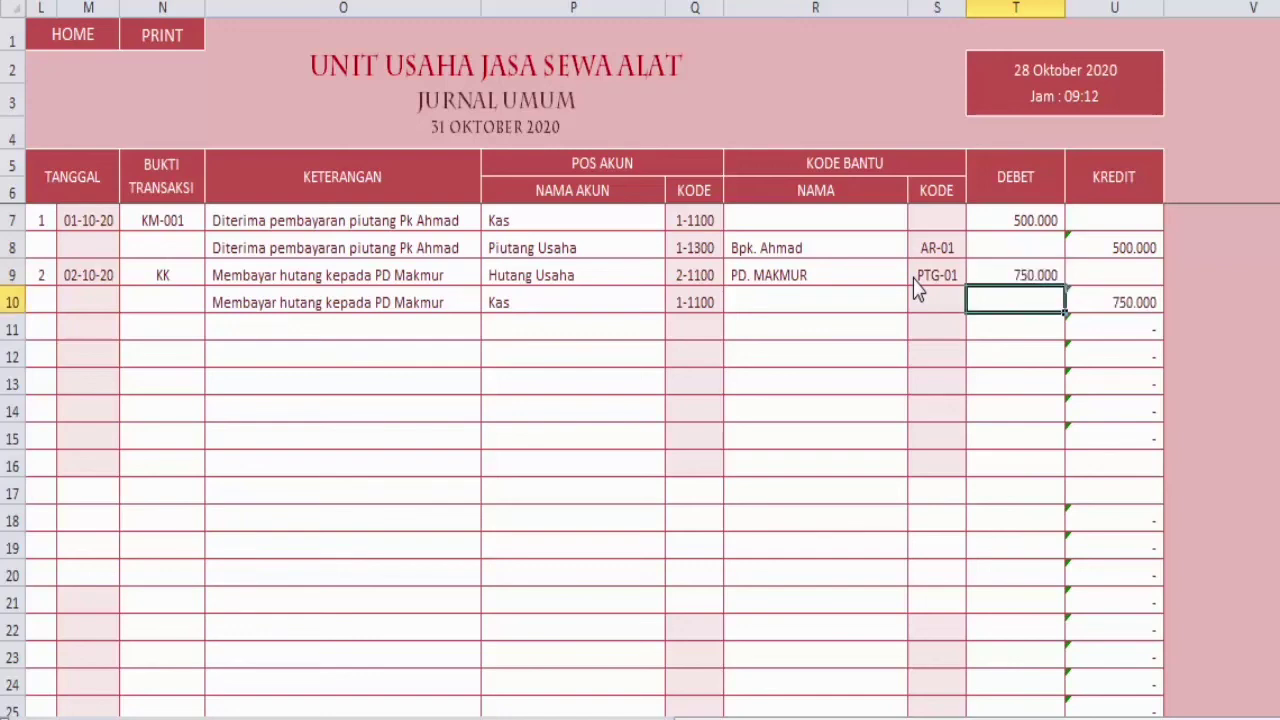
Examine the Kas, Piutang Usaha and Hutang Usaha amounts in the NERACA (Staffel) report
left_click(88, 55)
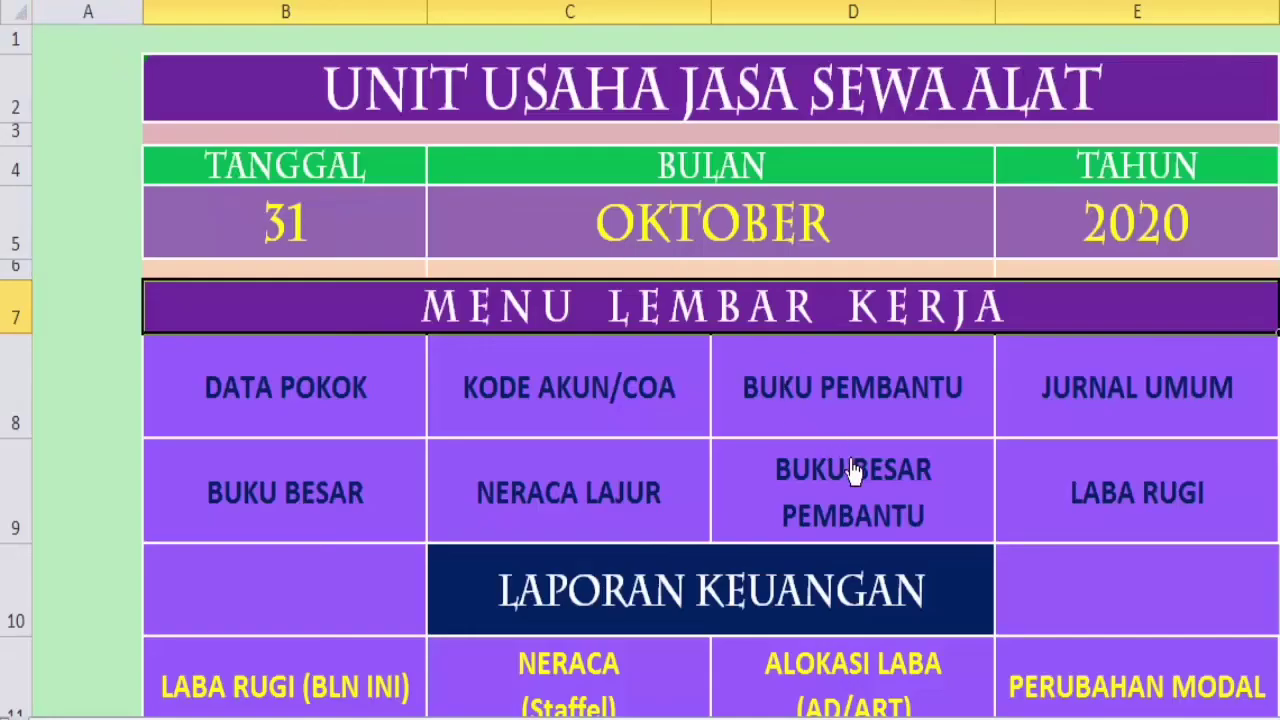
left_click(585, 700)
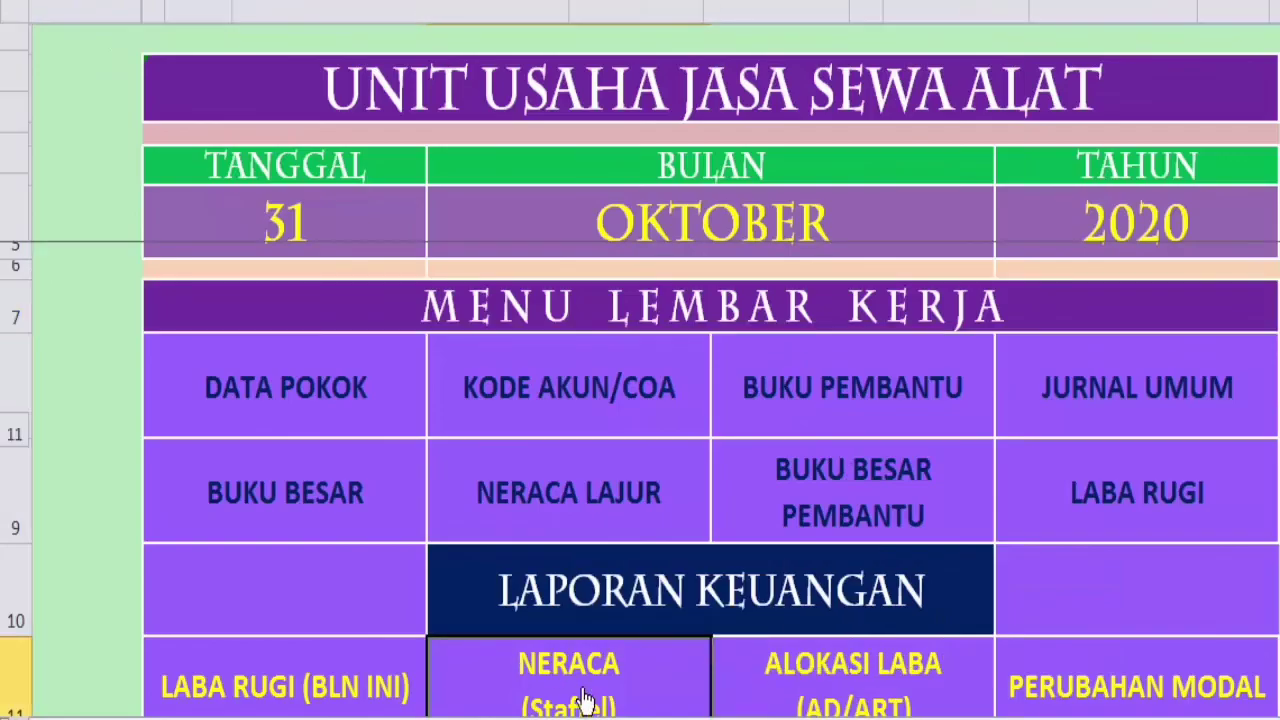
left_click(660, 462)
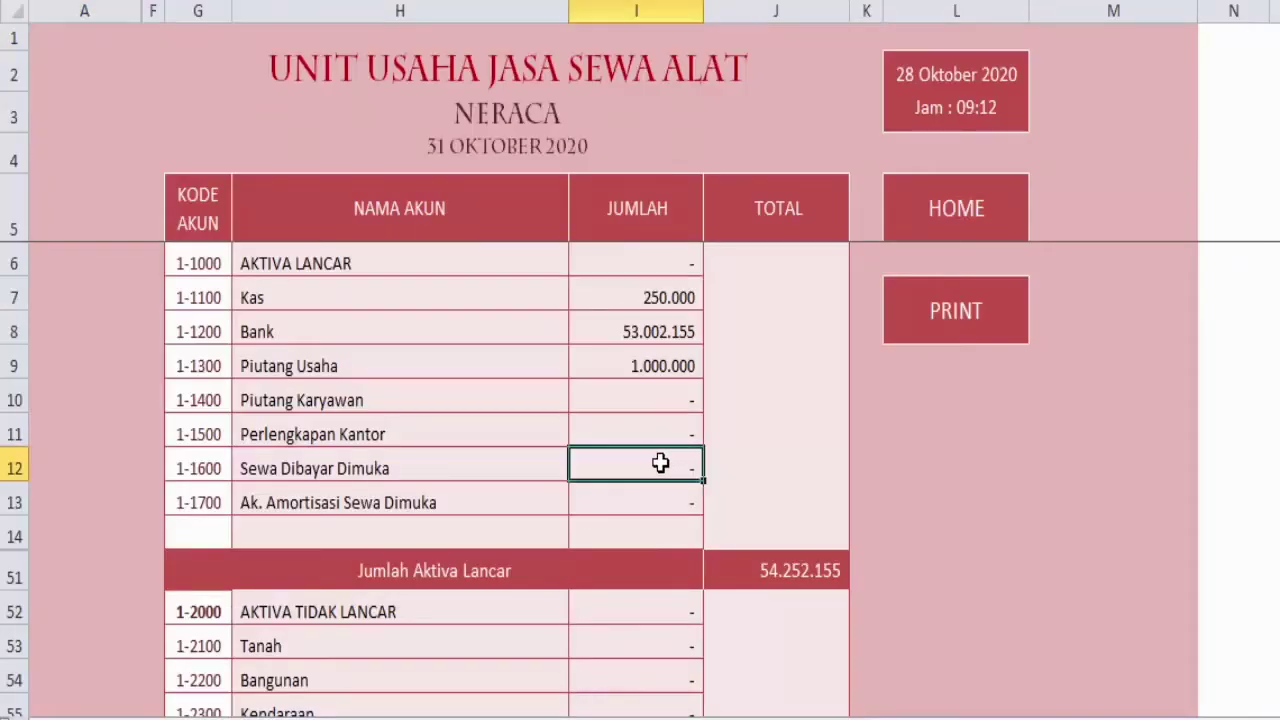
key("Down")
key("Down")
key("Down")
key("Down")
key("Down")
key("Down")
key("Down")
key("Down")
key("Down")
key("Down")
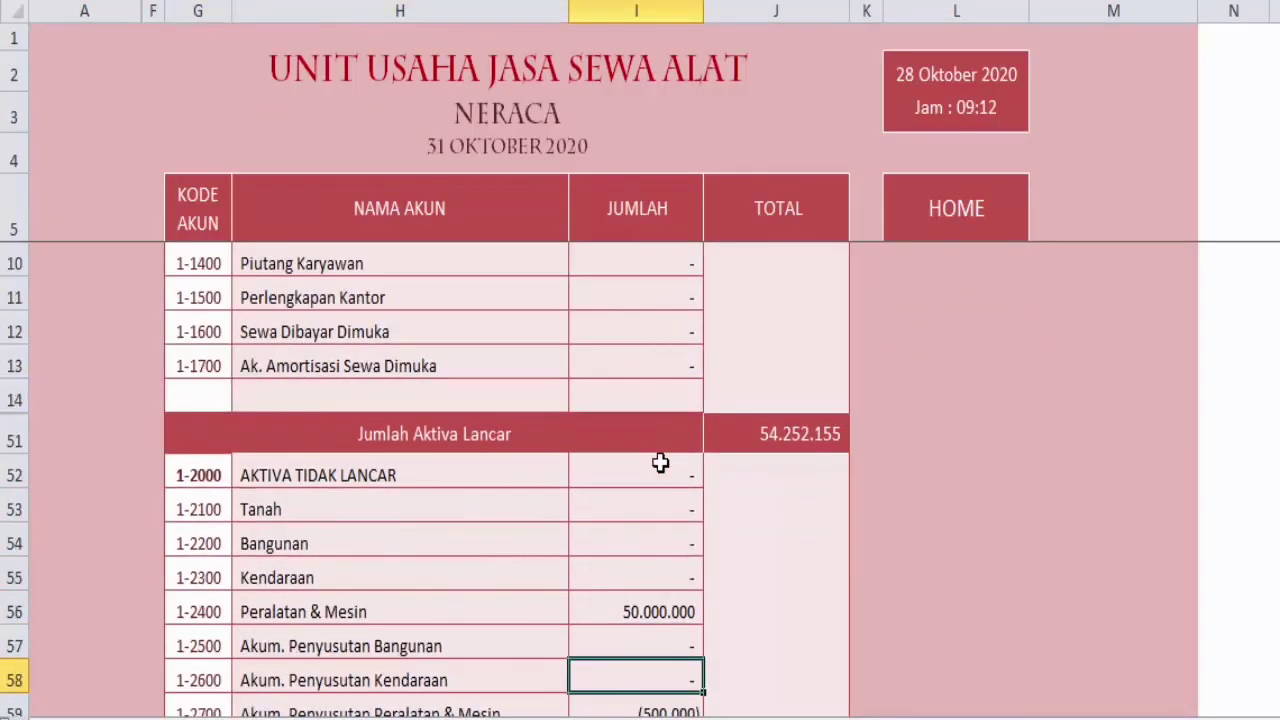
key("Down")
key("Down")
key("Down")
key("Down")
key("Down")
key("Down")
key("Down")
key("Down")
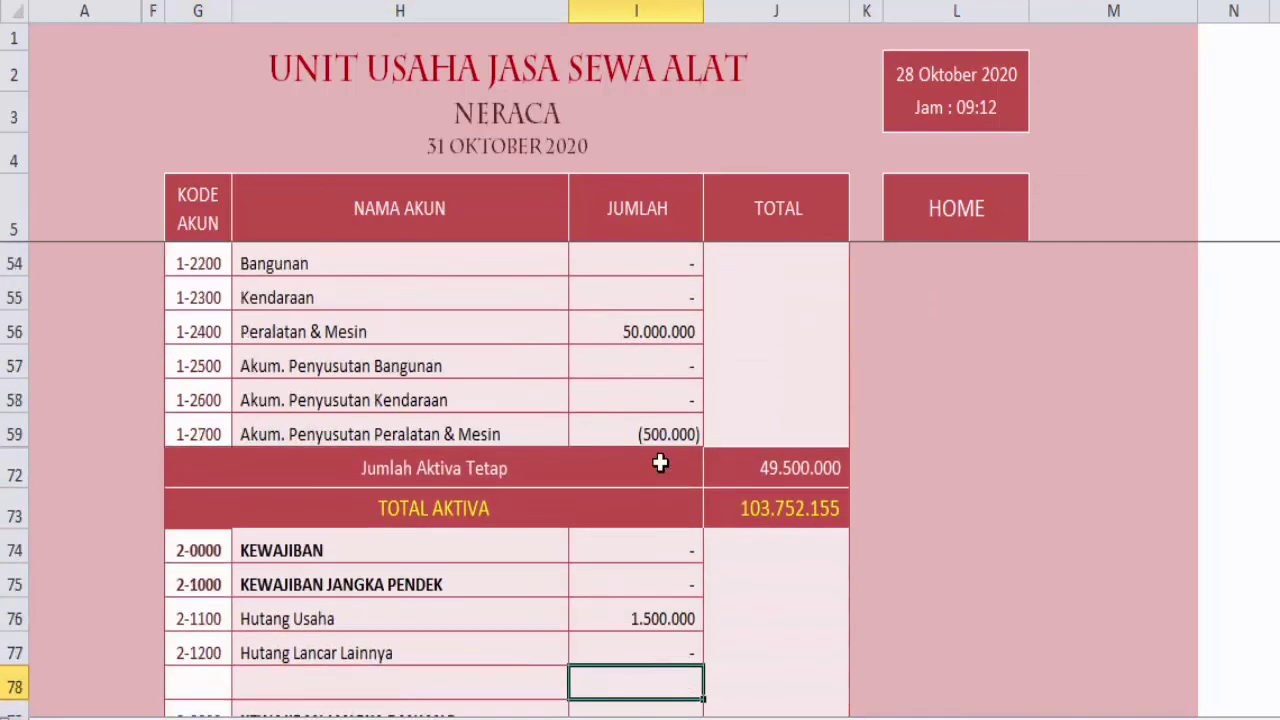